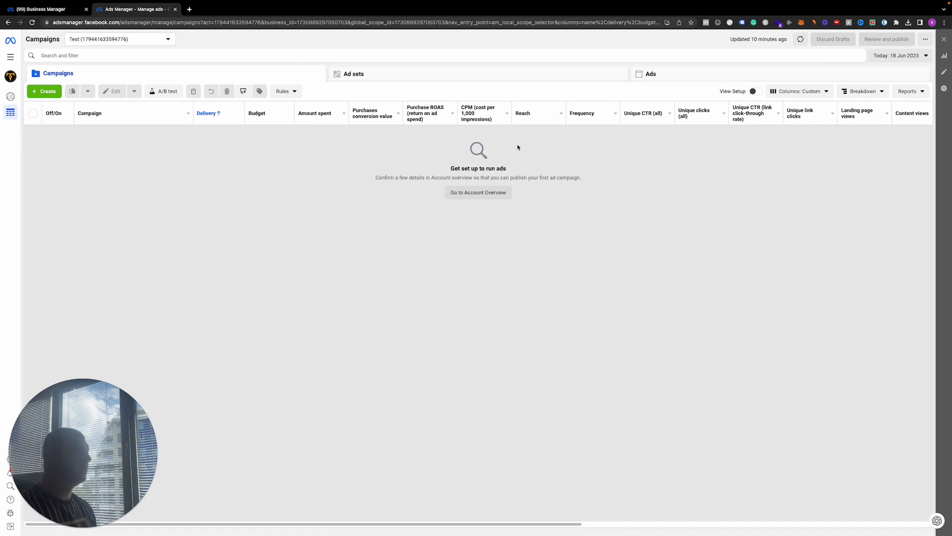
Step: Examine the campaign table's delivery and click metrics, from CPM, reach and frequency to unique CTR and unique link clicks
{"action": "mouse_move", "coordinate": [471, 120]}
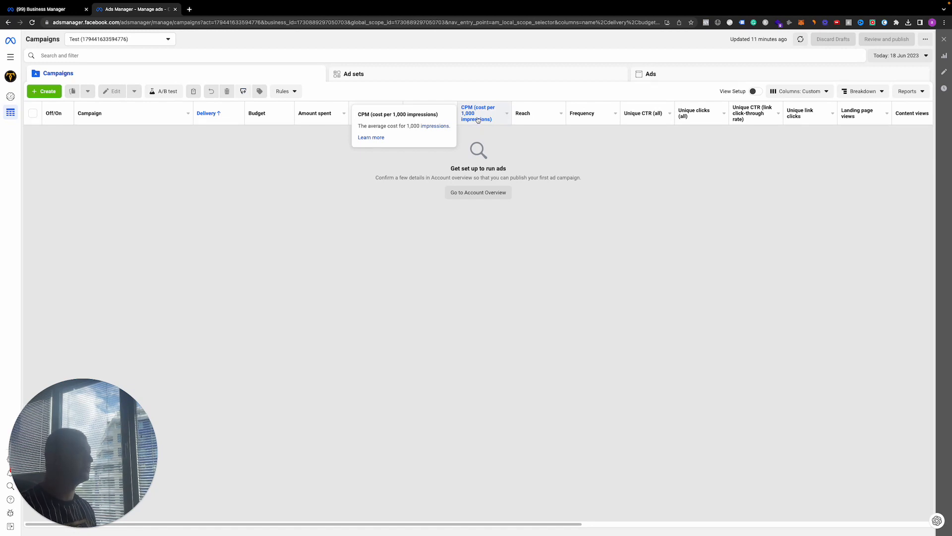
{"action": "scroll", "coordinate": [478, 120], "scroll_direction": "right", "scroll_amount": 2}
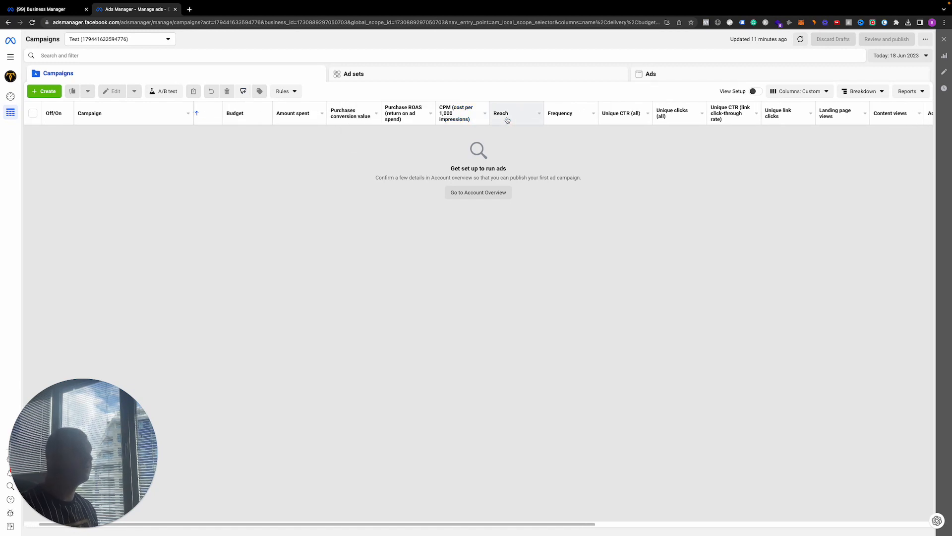
{"action": "scroll", "coordinate": [508, 120], "scroll_direction": "right", "scroll_amount": 2}
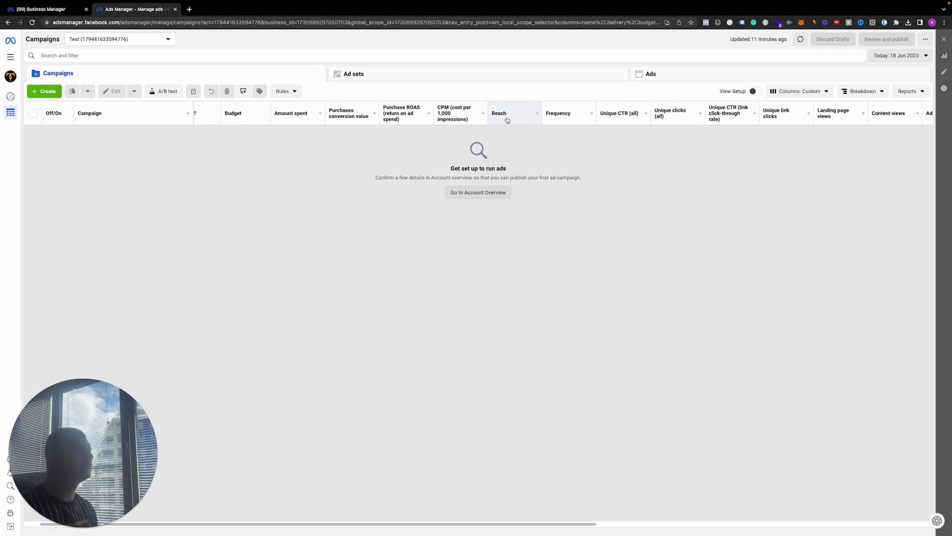
{"action": "mouse_move", "coordinate": [526, 117]}
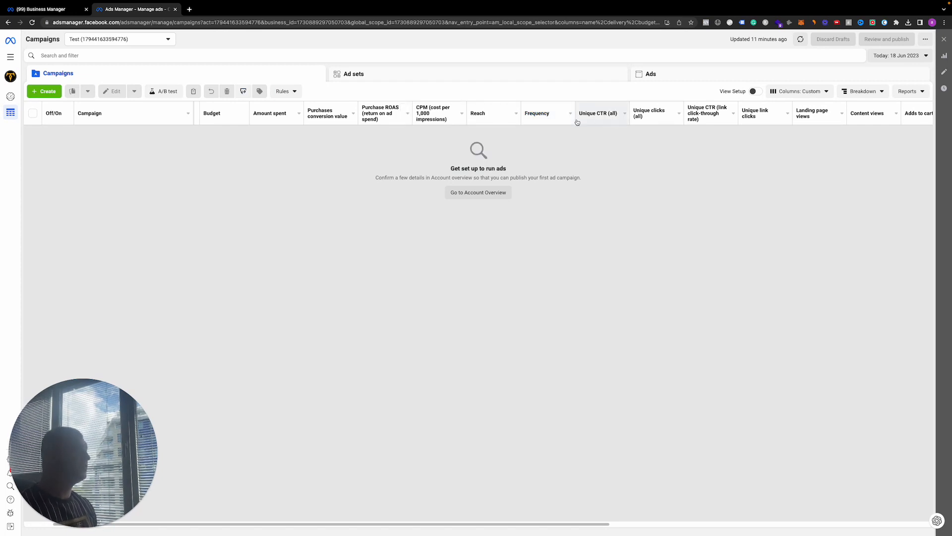
{"action": "scroll", "coordinate": [577, 122], "scroll_direction": "right", "scroll_amount": 1}
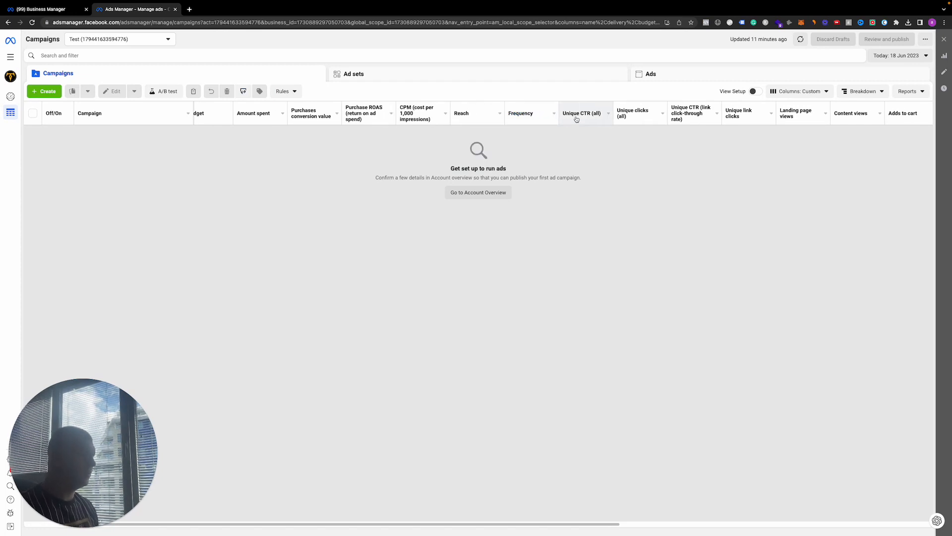
{"action": "mouse_move", "coordinate": [575, 116]}
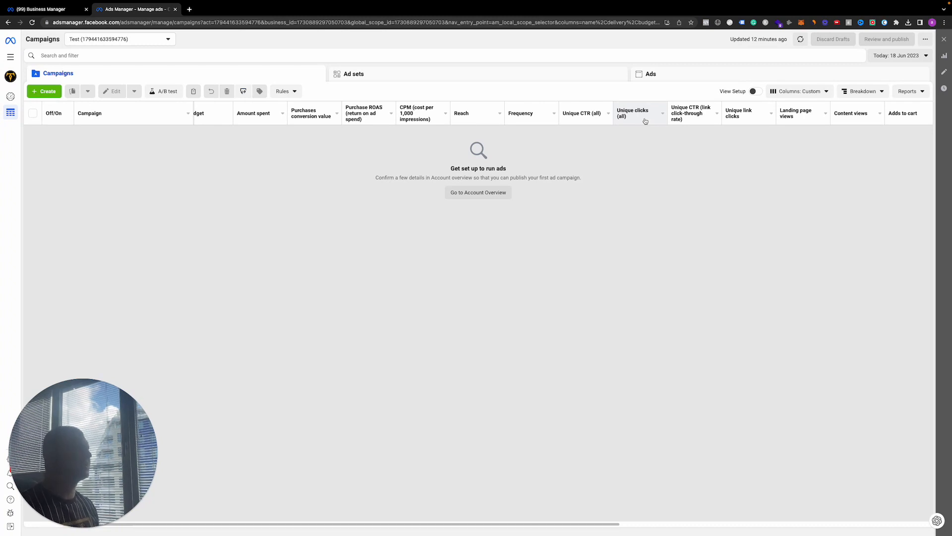
{"action": "scroll", "coordinate": [646, 121], "scroll_direction": "right", "scroll_amount": 2}
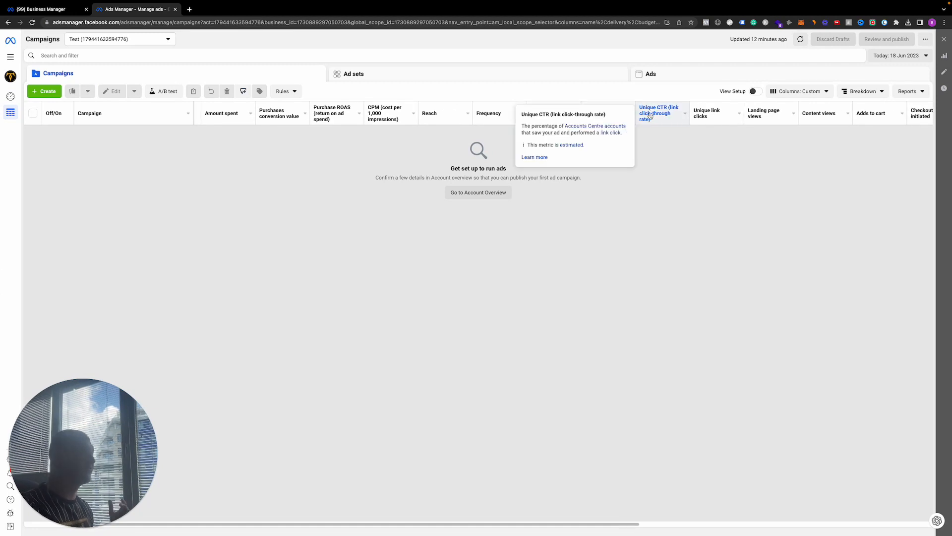
{"action": "scroll", "coordinate": [650, 115], "scroll_direction": "right", "scroll_amount": 1}
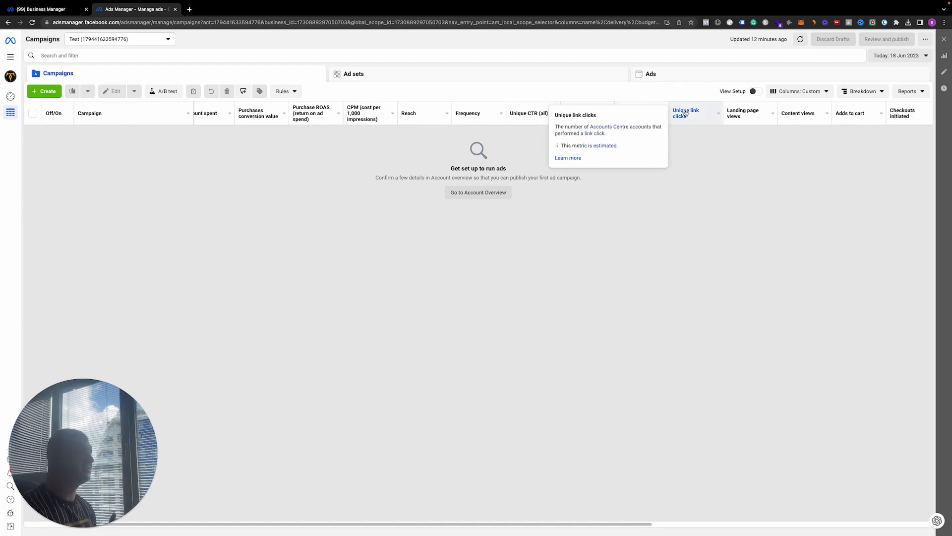
Step: Review the campaign table's conversion and cost metrics, from landing page views and purchases to cost per purchase
{"action": "scroll", "coordinate": [704, 118], "scroll_direction": "right", "scroll_amount": 2}
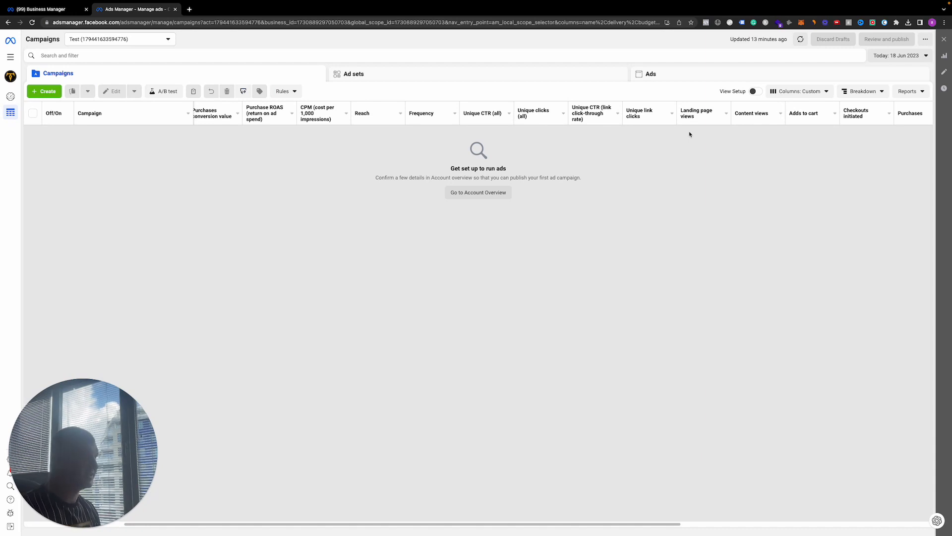
{"action": "scroll", "coordinate": [699, 119], "scroll_direction": "right", "scroll_amount": 2}
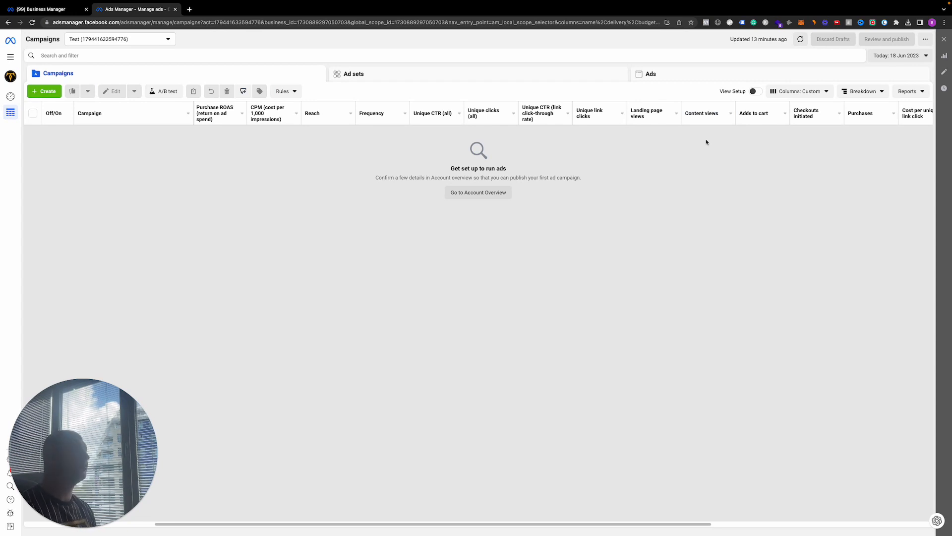
{"action": "scroll", "coordinate": [684, 126], "scroll_direction": "right", "scroll_amount": 3}
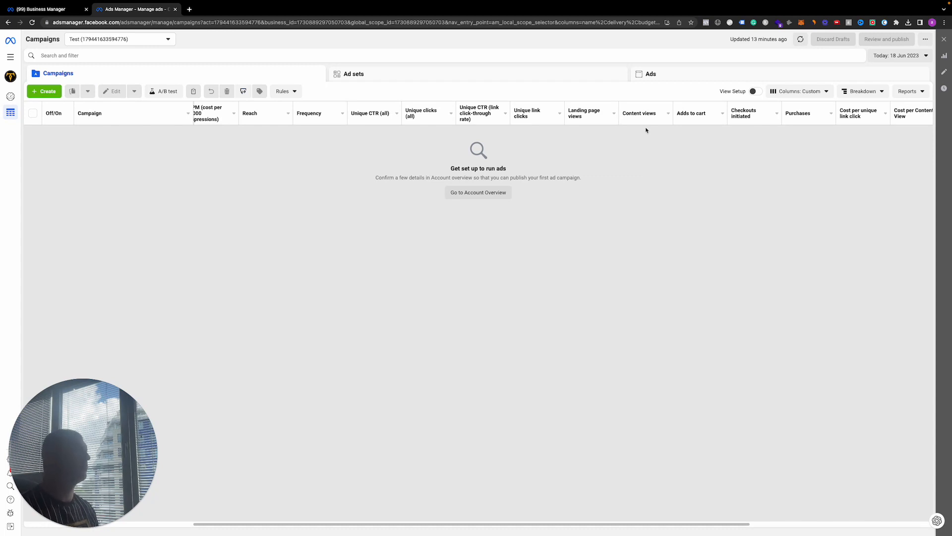
{"action": "scroll", "coordinate": [810, 122], "scroll_direction": "right", "scroll_amount": 3}
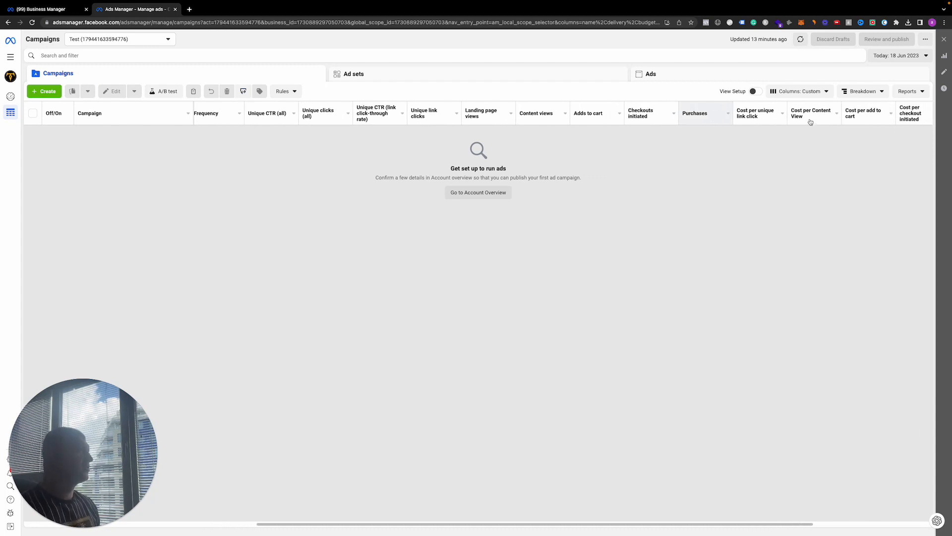
{"action": "scroll", "coordinate": [774, 118], "scroll_direction": "right", "scroll_amount": 2}
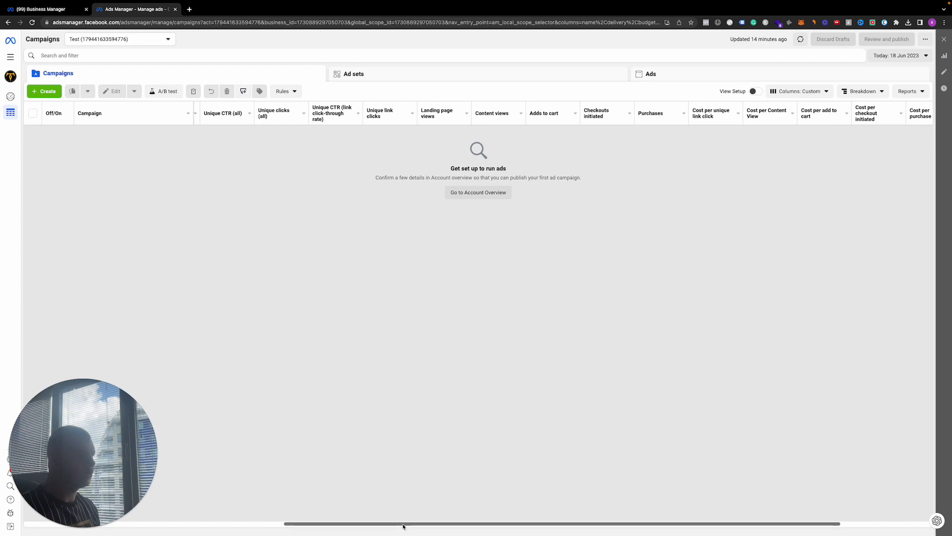
{"action": "left_click_drag", "start_coordinate": [403, 527], "coordinate": [247, 524]}
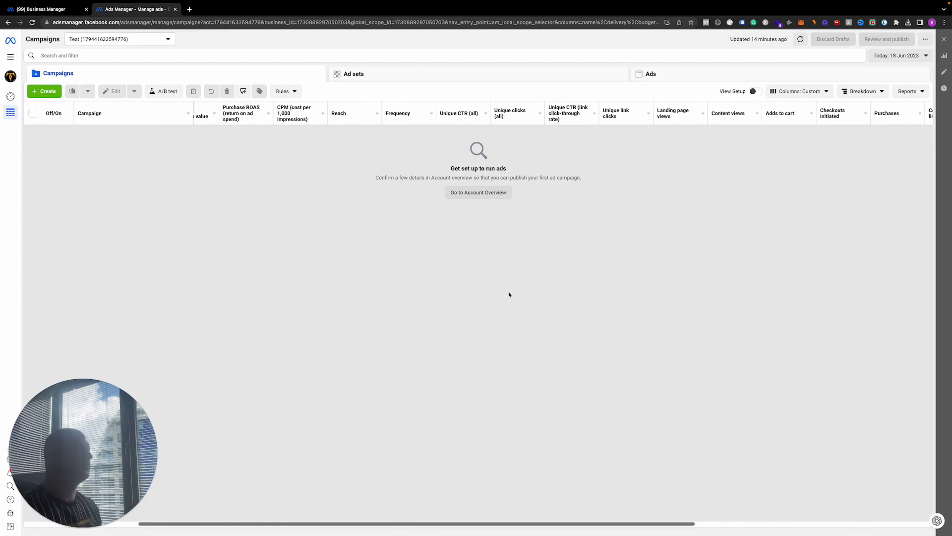
{"action": "left_click_drag", "start_coordinate": [314, 520], "coordinate": [419, 521]}
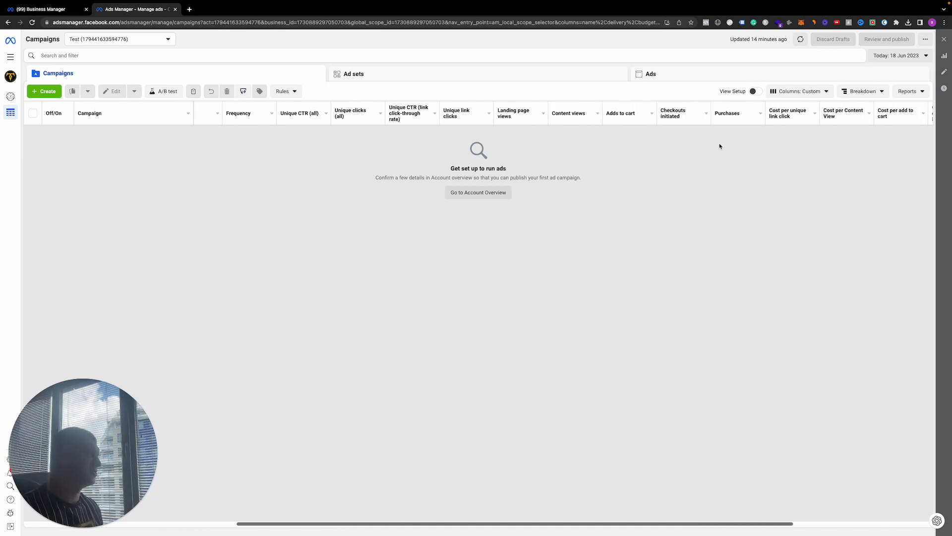
{"action": "mouse_move", "coordinate": [251, 117]}
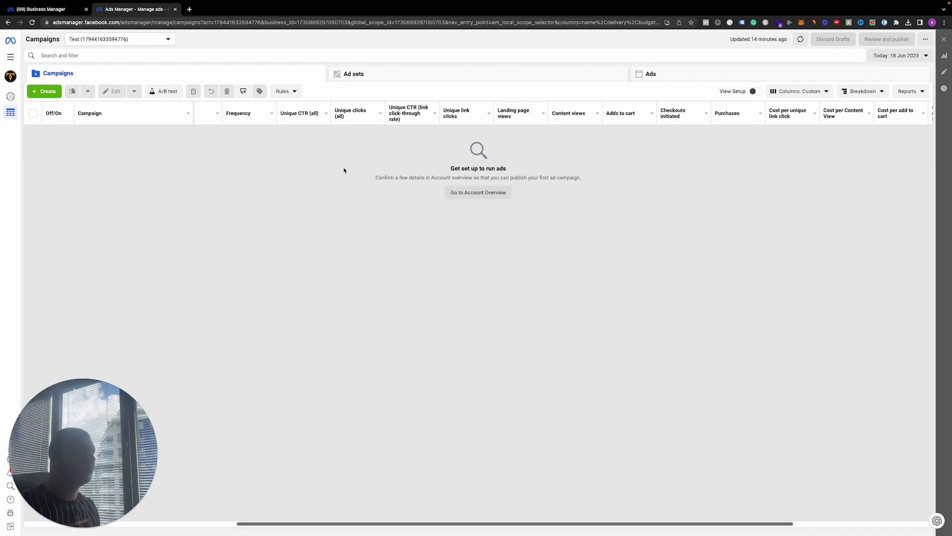
{"action": "scroll", "coordinate": [151, 515], "scroll_direction": "left", "scroll_amount": 10}
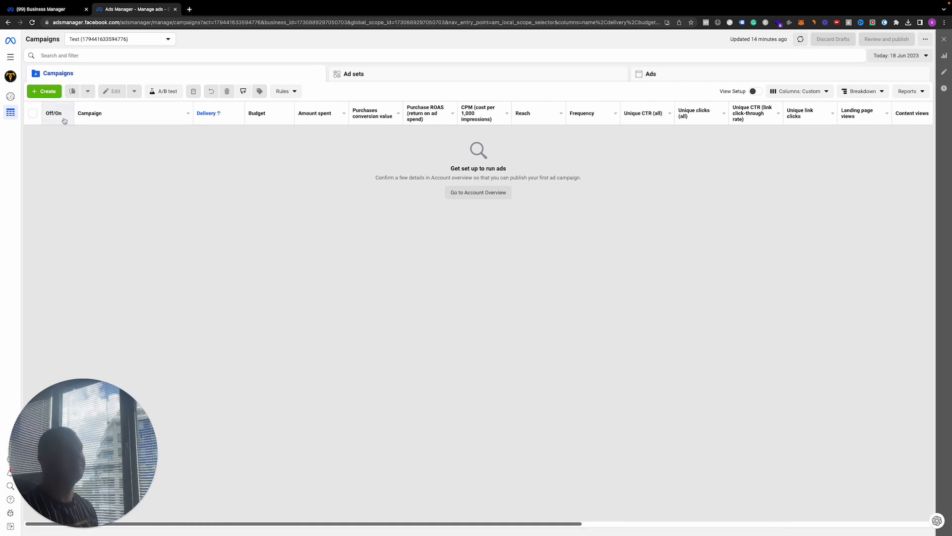
Step: Start a new campaign and review what the Traffic objective is good for
{"action": "left_click", "coordinate": [36, 91]}
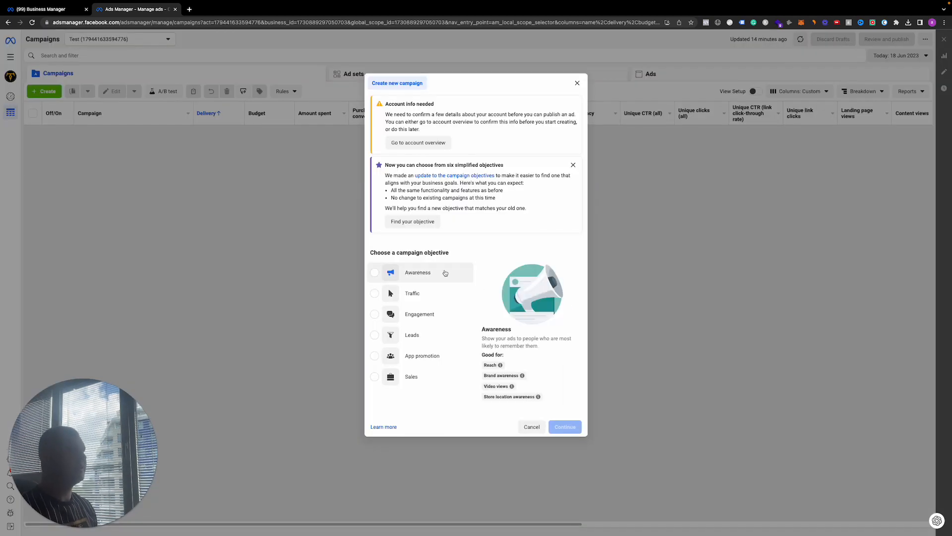
{"action": "left_click", "coordinate": [422, 296]}
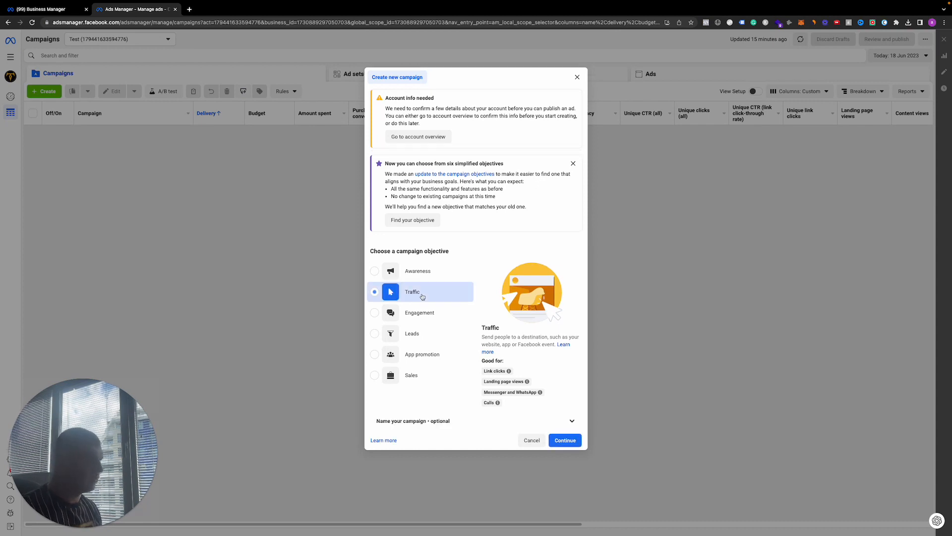
{"action": "triple_click", "coordinate": [507, 364]}
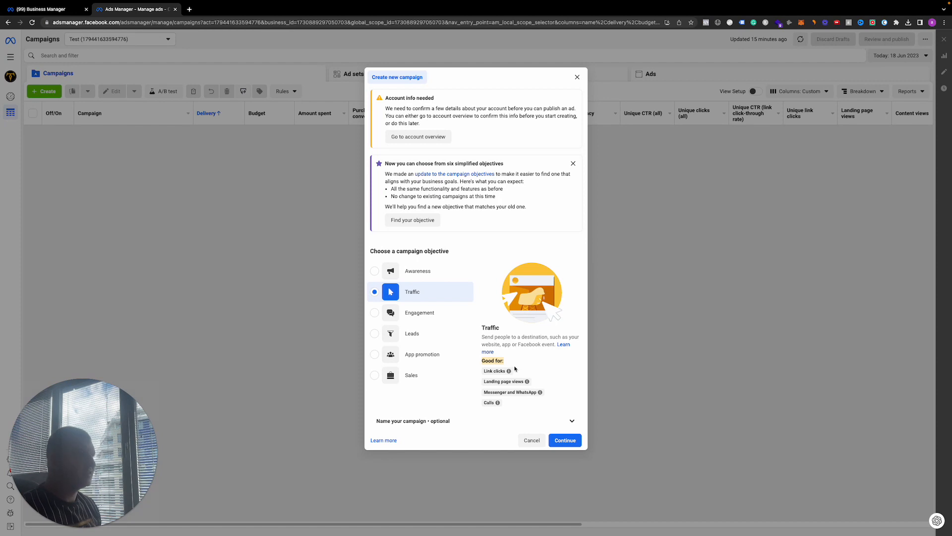
{"action": "mouse_move", "coordinate": [528, 384]}
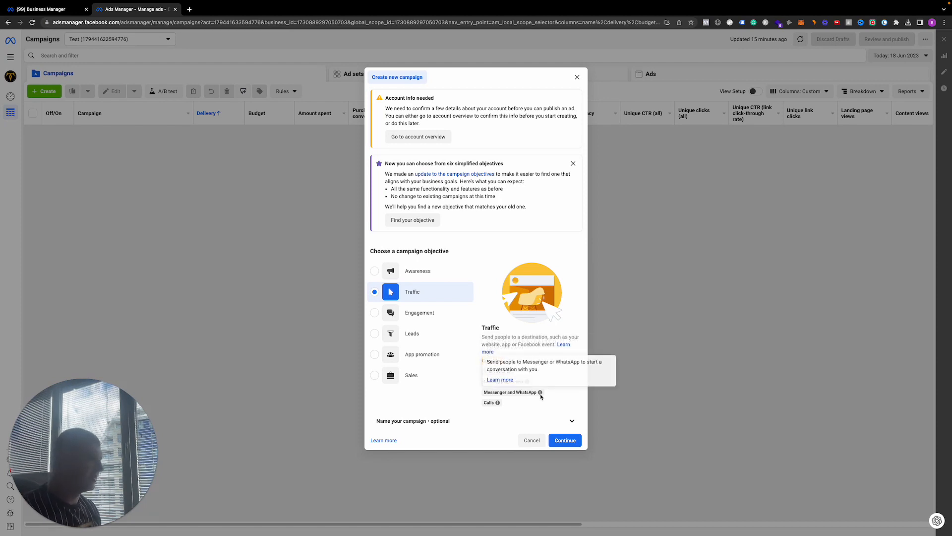
{"action": "mouse_move", "coordinate": [498, 403]}
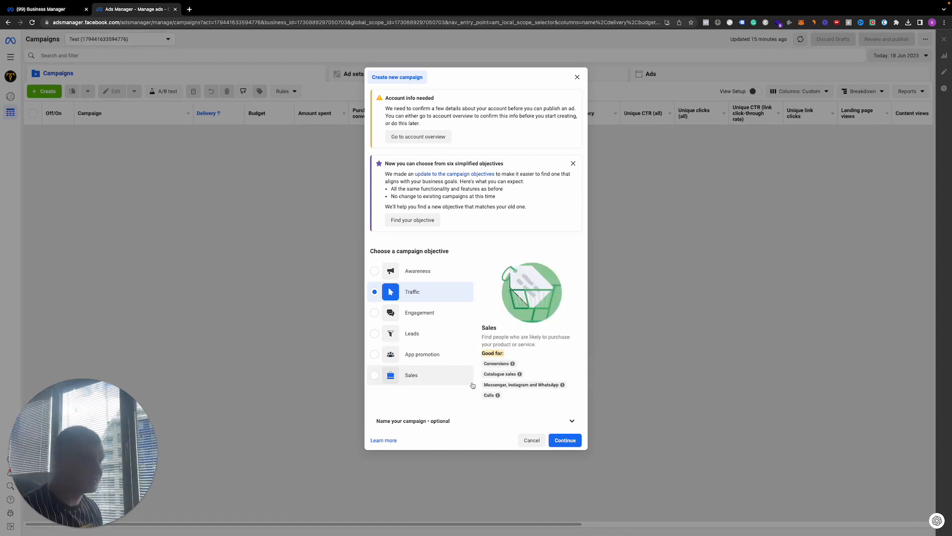
Step: Choose Sales as the campaign objective and continue to the campaign setup
{"action": "left_click", "coordinate": [419, 376]}
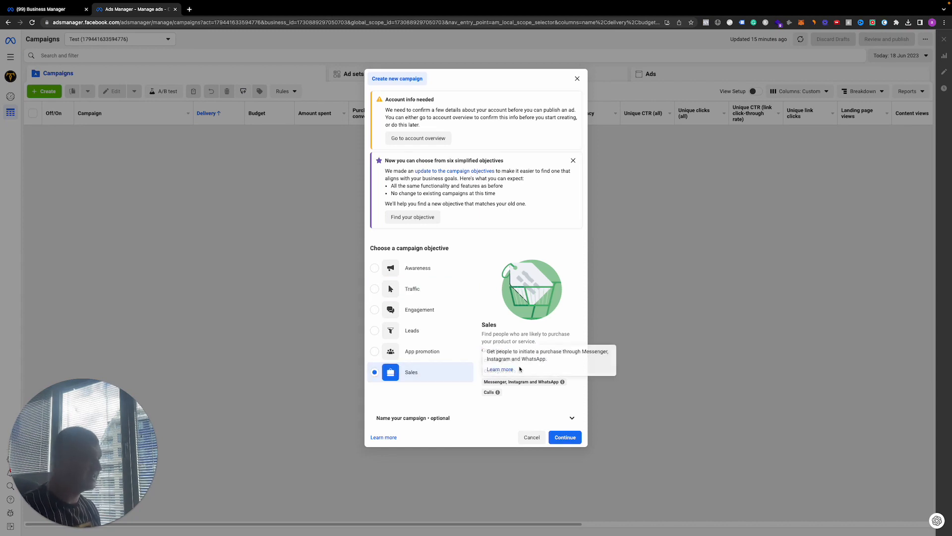
{"action": "mouse_move", "coordinate": [488, 350]}
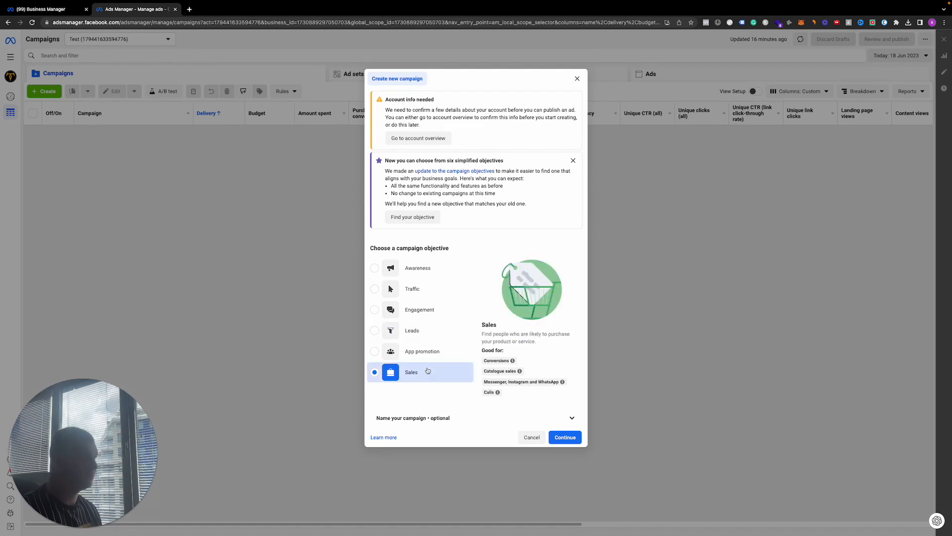
{"action": "left_click", "coordinate": [568, 436]}
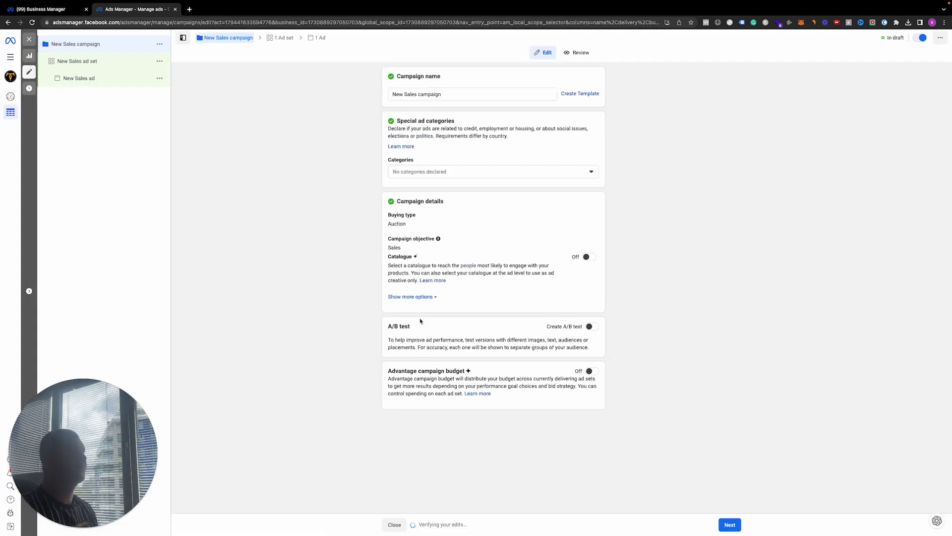
Step: Replace the default campaign name with the trial names TOF, BOF and RE PUR in turn, clearing each one
{"action": "triple_click", "coordinate": [455, 93]}
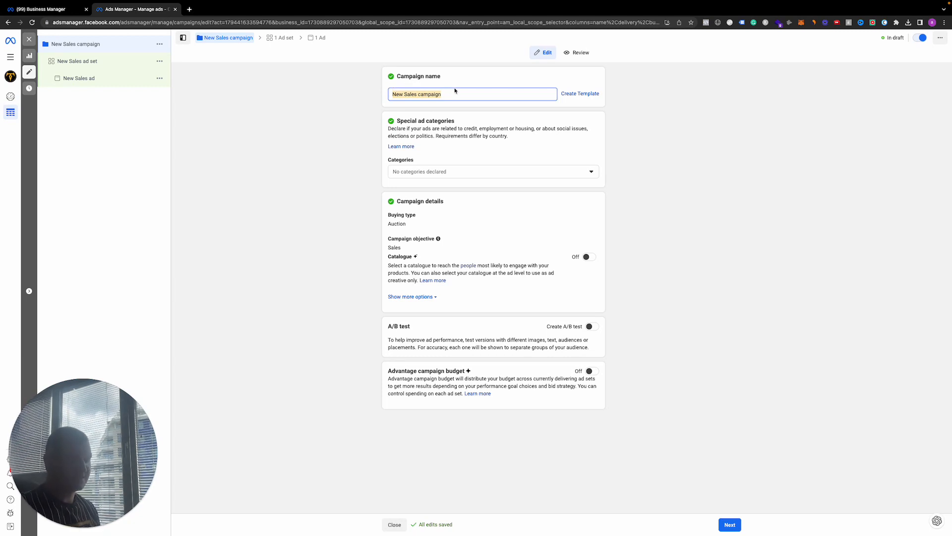
{"action": "key", "text": "BackSpace"}
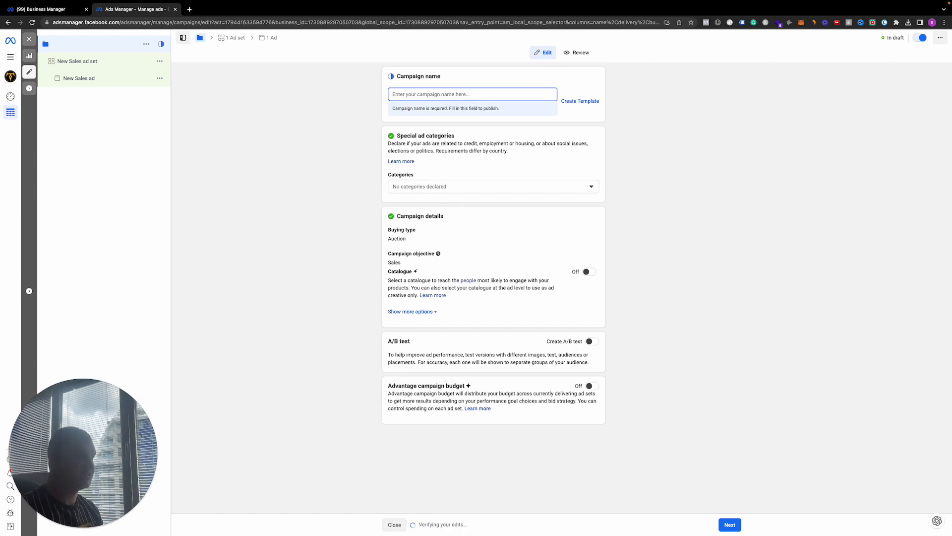
{"action": "type", "text": "TOF"}
{"action": "key", "text": "BackSpace"}
{"action": "key", "text": "BackSpace"}
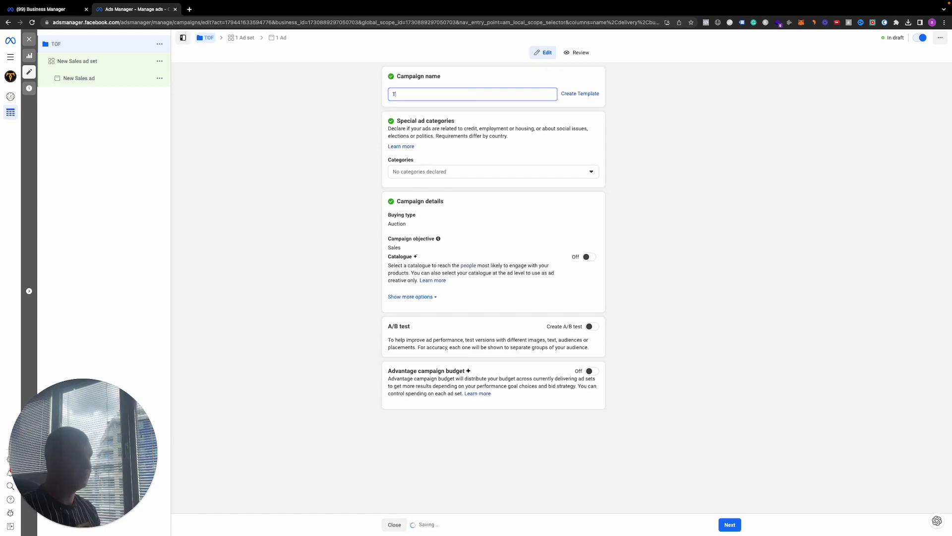
{"action": "key", "text": "BackSpace"}
{"action": "type", "text": "TOF"}
{"action": "key", "text": "BackSpace"}
{"action": "key", "text": "BackSpace"}
{"action": "key", "text": "BackSpace"}
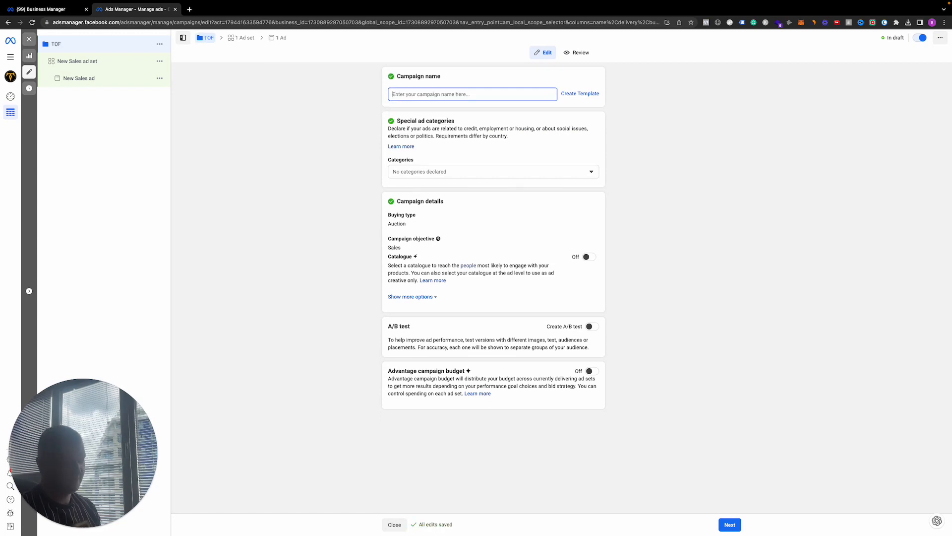
{"action": "type", "text": "BOF"}
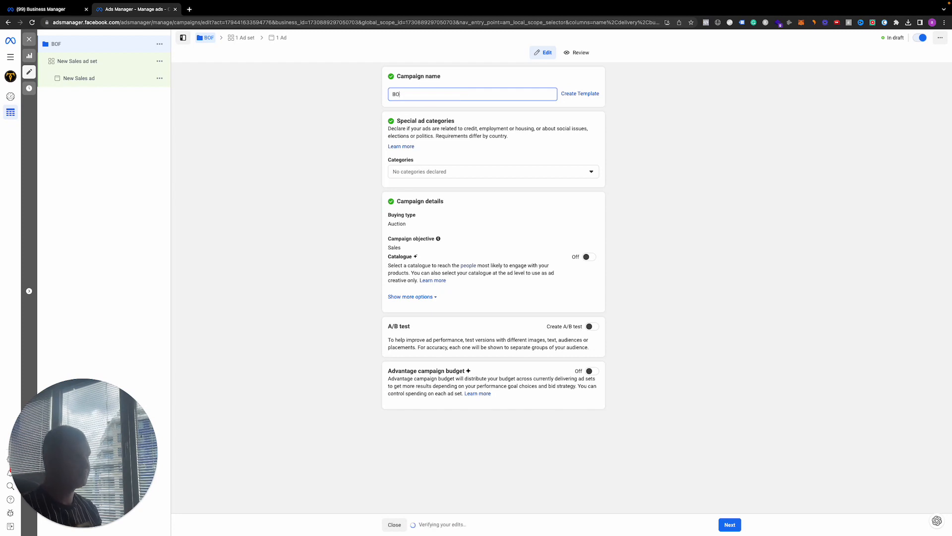
{"action": "key", "text": "BackSpace"}
{"action": "key", "text": "BackSpace"}
{"action": "key", "text": "BackSpace"}
{"action": "type", "text": "RE P"}
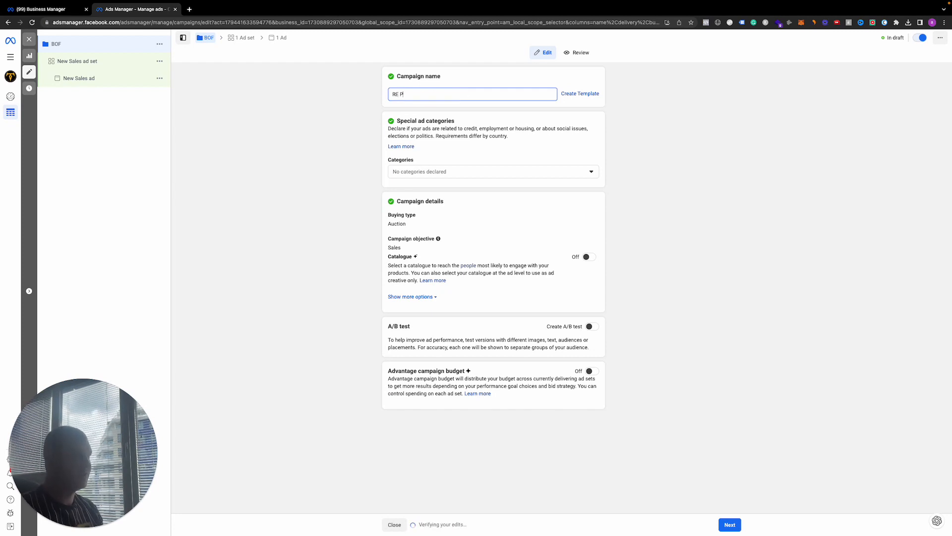
{"action": "type", "text": "UR"}
{"action": "key", "text": "BackSpace"}
{"action": "key", "text": "BackSpace"}
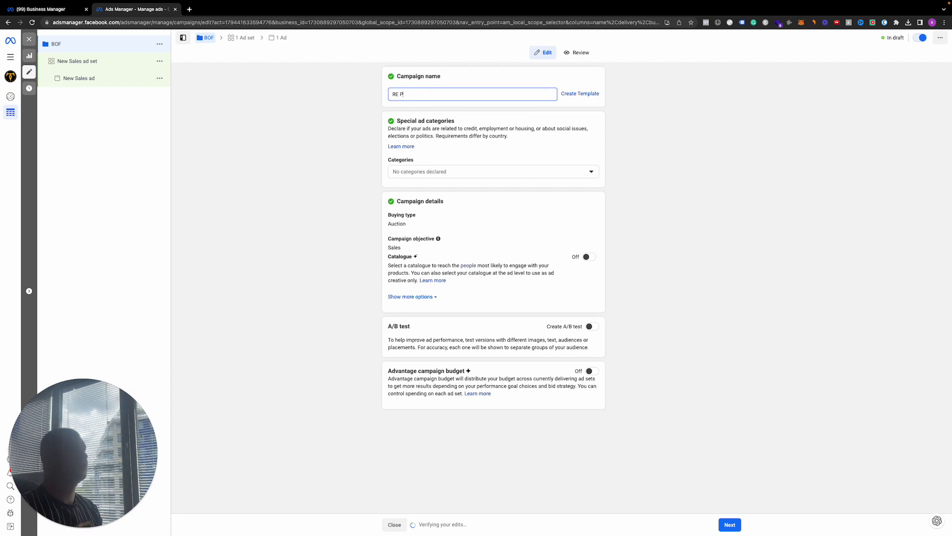
{"action": "key", "text": "BackSpace"}
{"action": "key", "text": "BackSpace"}
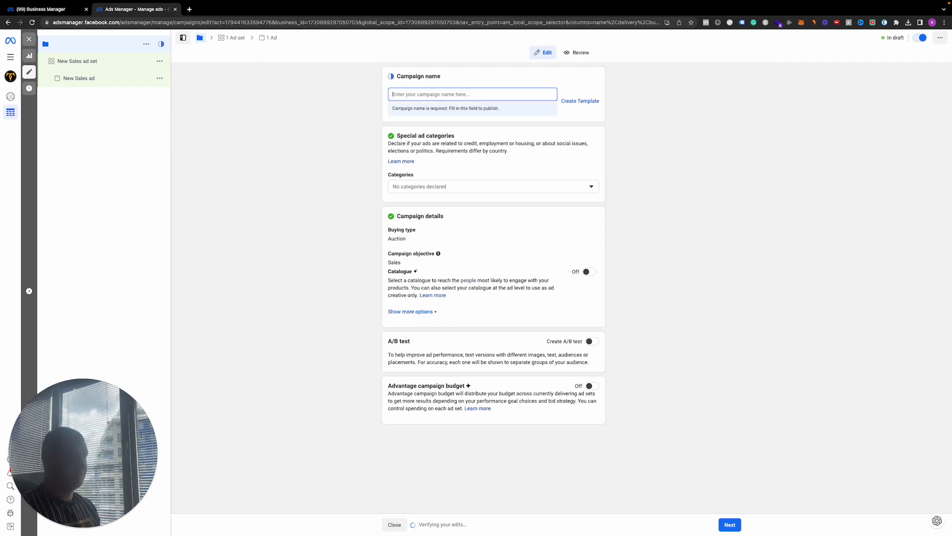
Step: Name the campaign "TOF | TITAN"
{"action": "type", "text": "TOF |"}
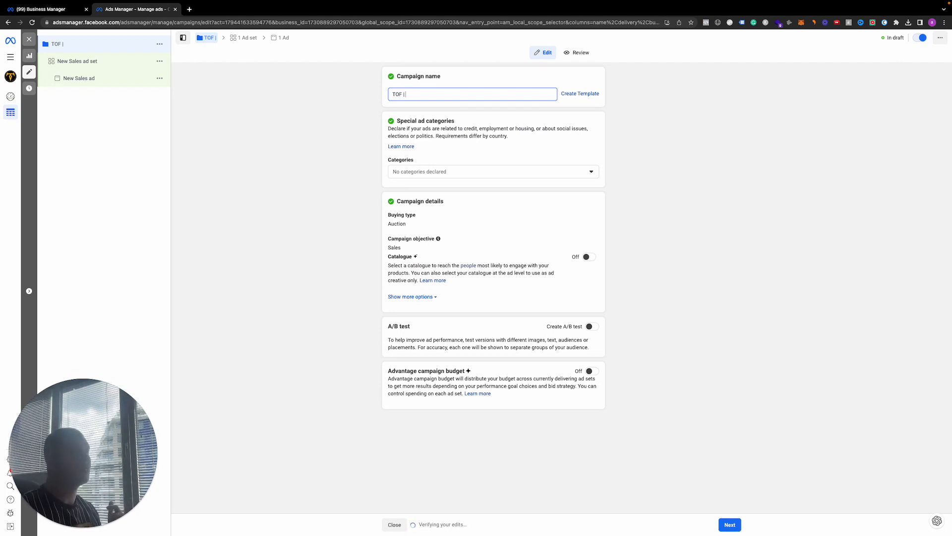
{"action": "type", "text": "TITAN"}
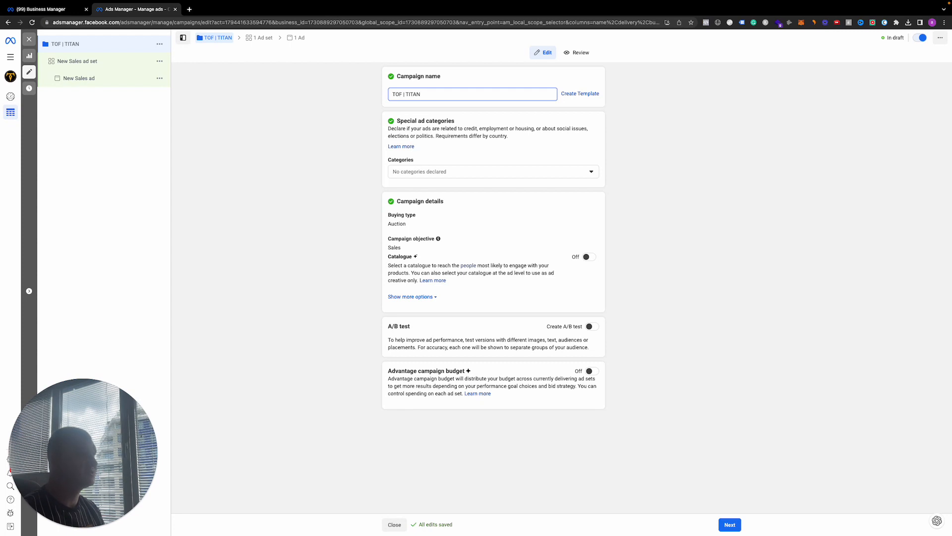
Step: Extend the campaign name with the market and date so it reads "TOF | TITAN | US | 18.06.2023"
{"action": "key", "text": "BackSpace"}
{"action": "key", "text": "BackSpace"}
{"action": "key", "text": "BackSpace"}
{"action": "key", "text": "BackSpace"}
{"action": "key", "text": "BackSpace"}
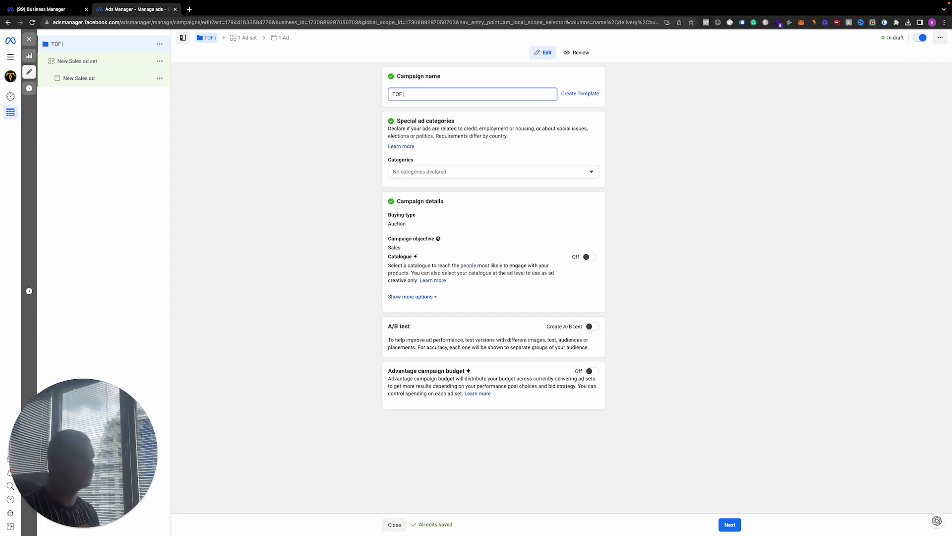
{"action": "type", "text": "TITAN | US"}
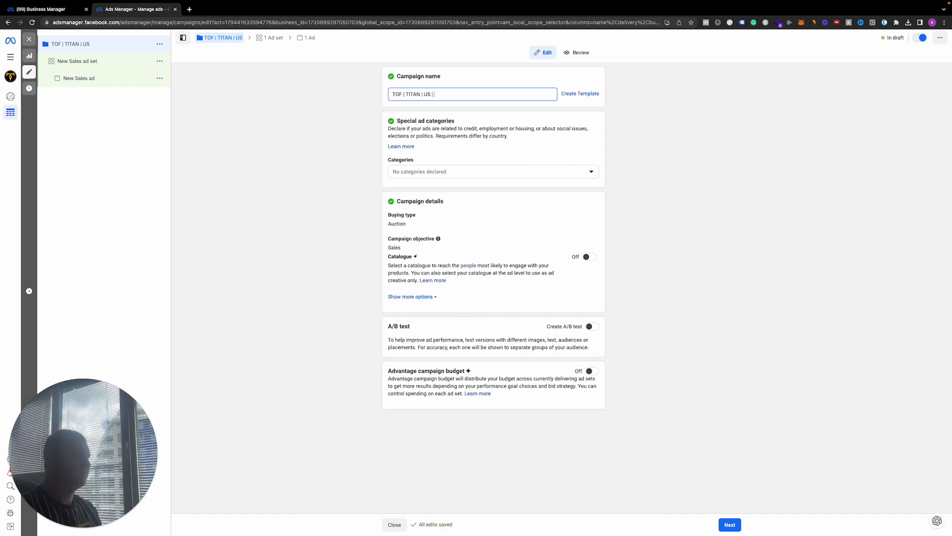
{"action": "type", "text": "|"}
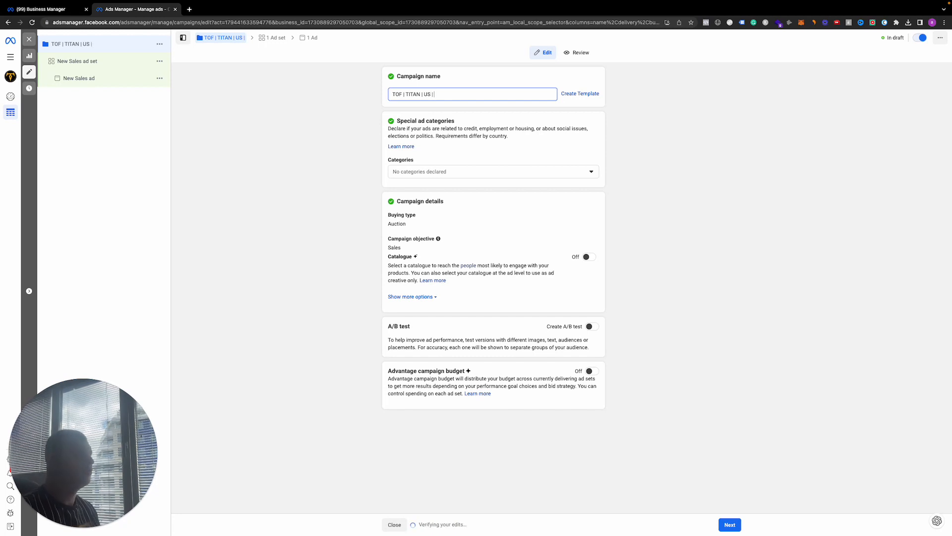
{"action": "type", "text": " 18"}
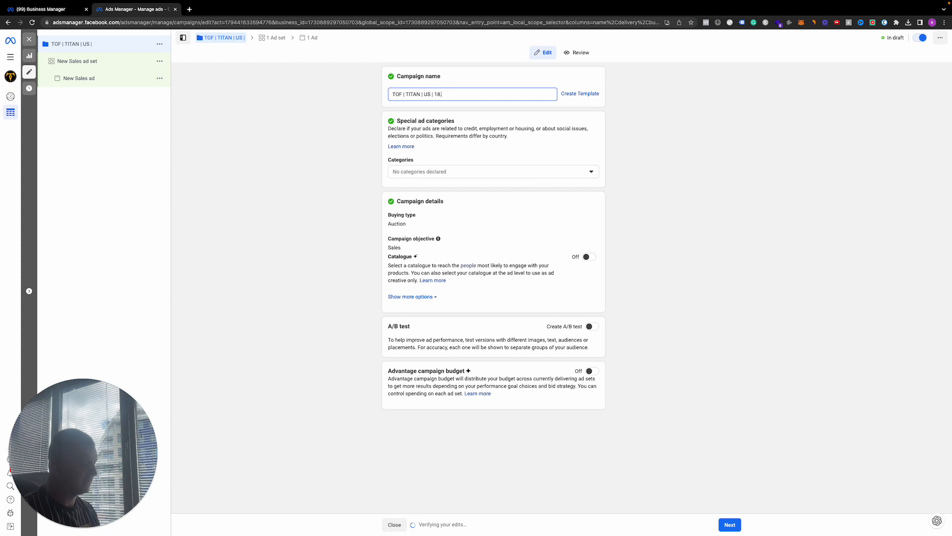
{"action": "type", "text": ".06.2023"}
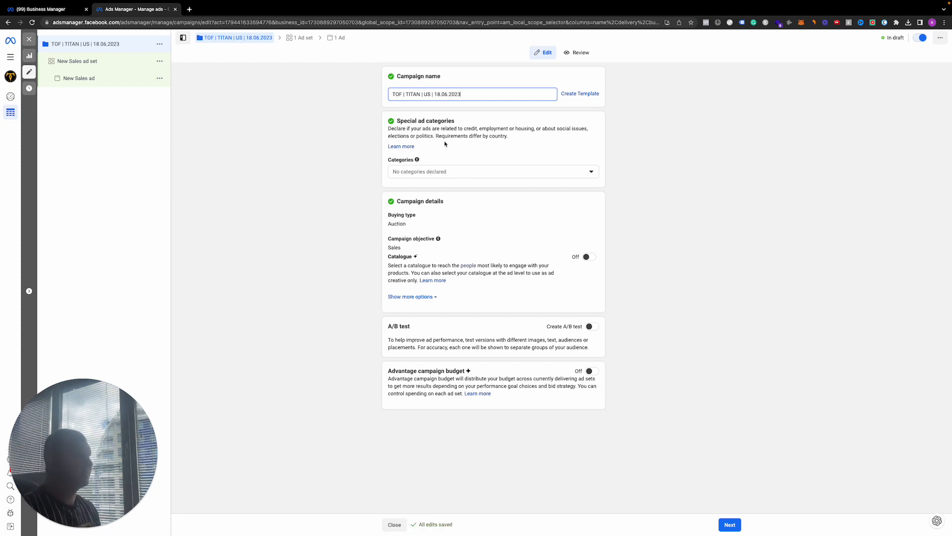
Step: Review the available special ad categories and leave the list without declaring any
{"action": "left_click", "coordinate": [453, 172]}
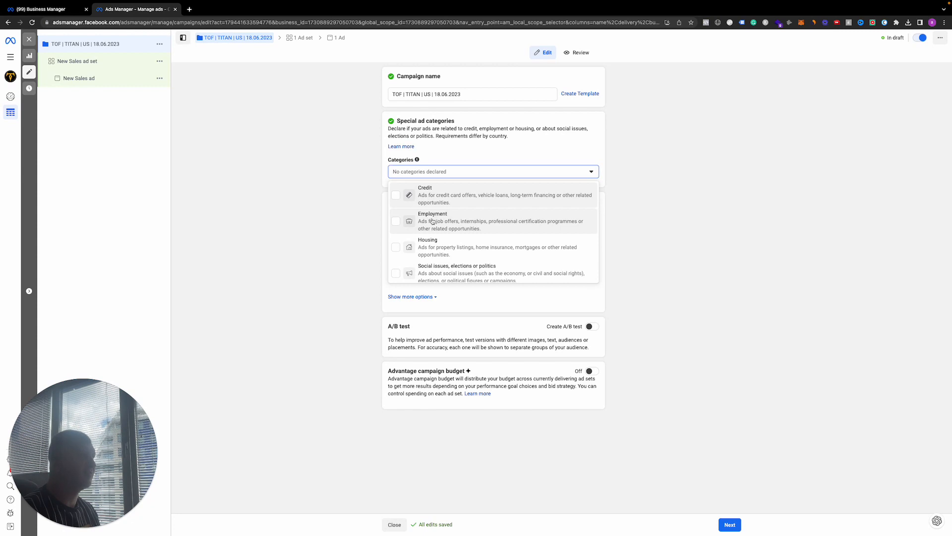
{"action": "scroll", "coordinate": [441, 246], "scroll_direction": "down", "scroll_amount": 1}
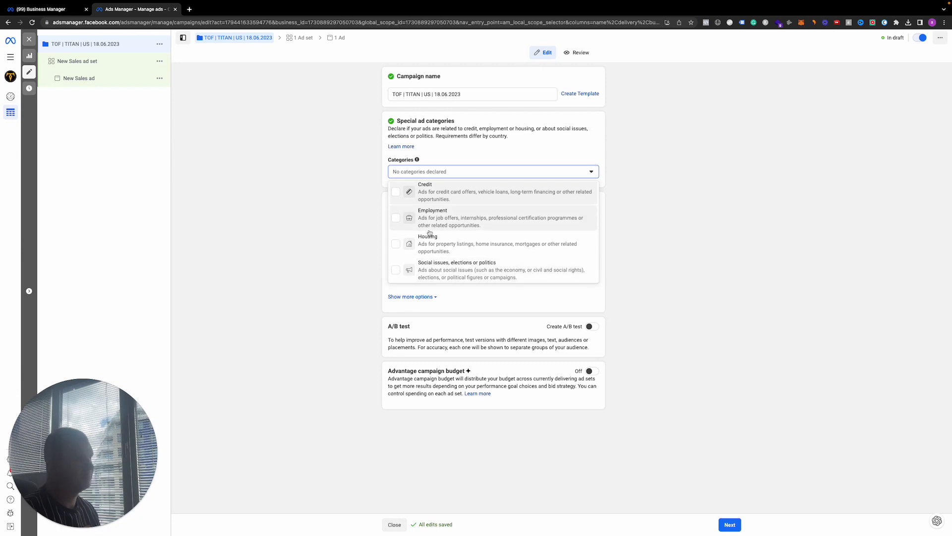
{"action": "scroll", "coordinate": [449, 233], "scroll_direction": "up", "scroll_amount": 1}
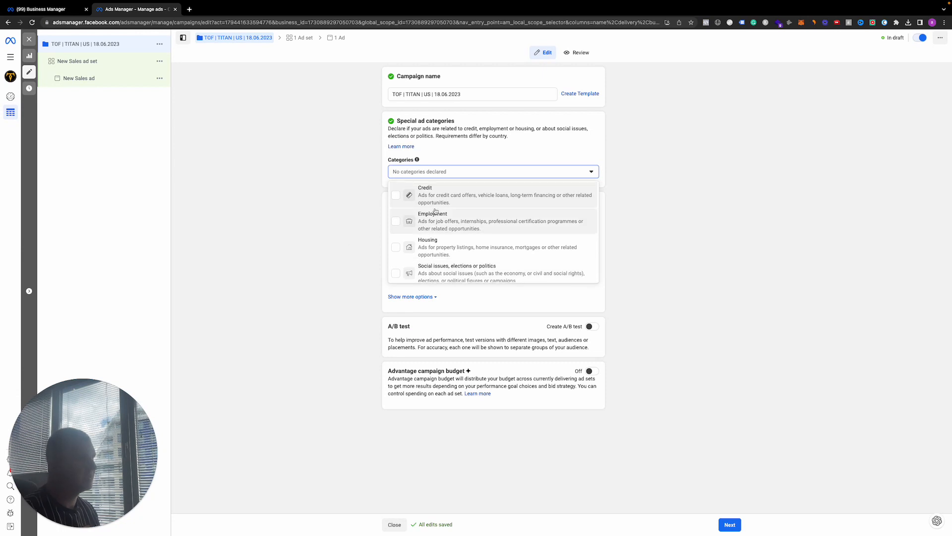
{"action": "left_click", "coordinate": [657, 187]}
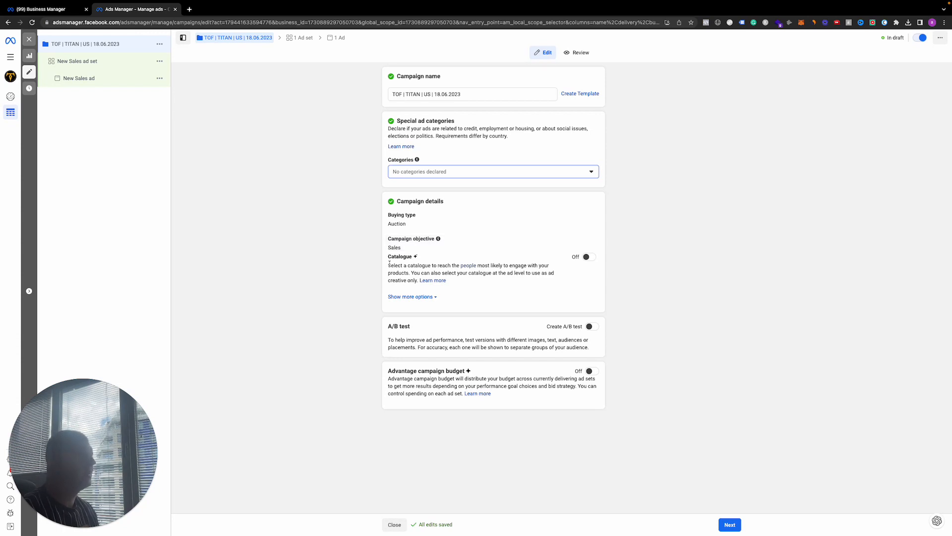
Step: Read the Catalogue description in the campaign details, including the note on using a catalogue at the ad level
{"action": "left_click_drag", "start_coordinate": [388, 265], "coordinate": [445, 267]}
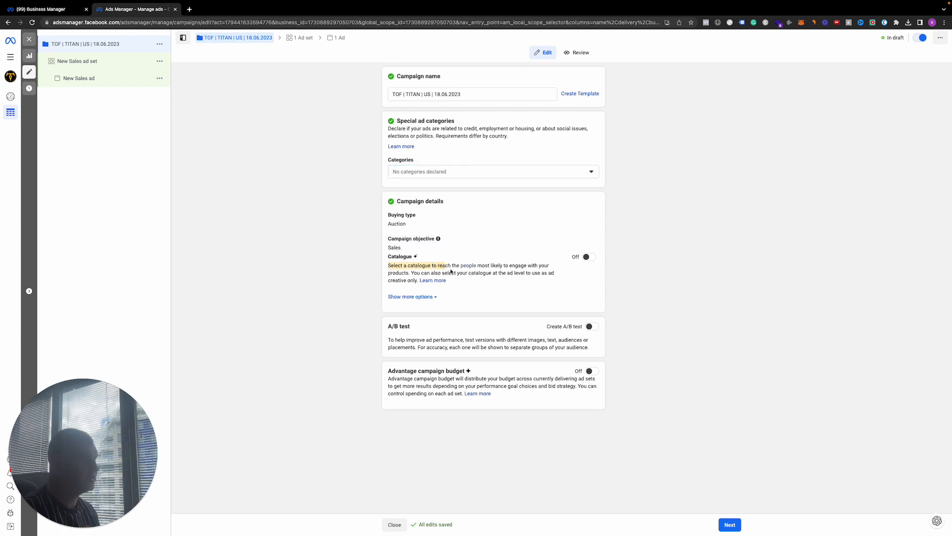
{"action": "left_click", "coordinate": [460, 274]}
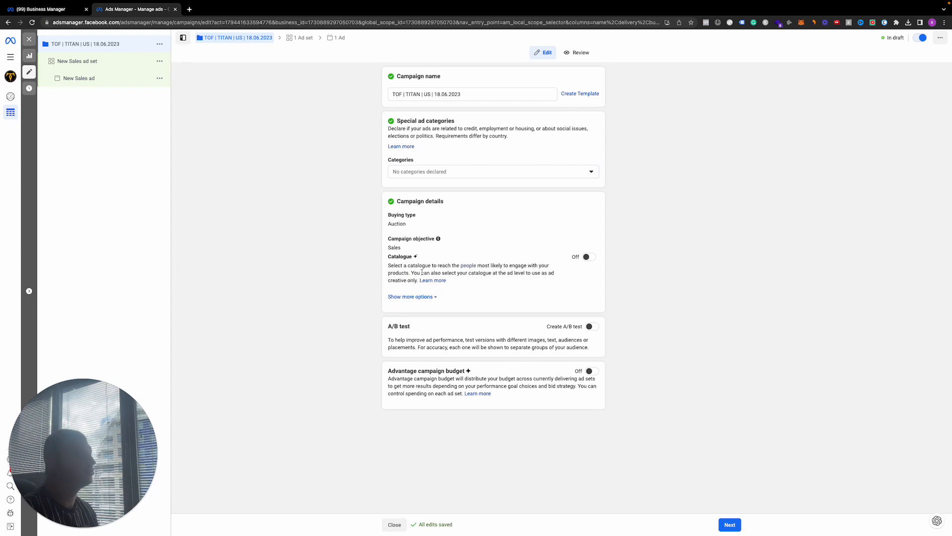
{"action": "left_click_drag", "start_coordinate": [412, 272], "coordinate": [485, 280]}
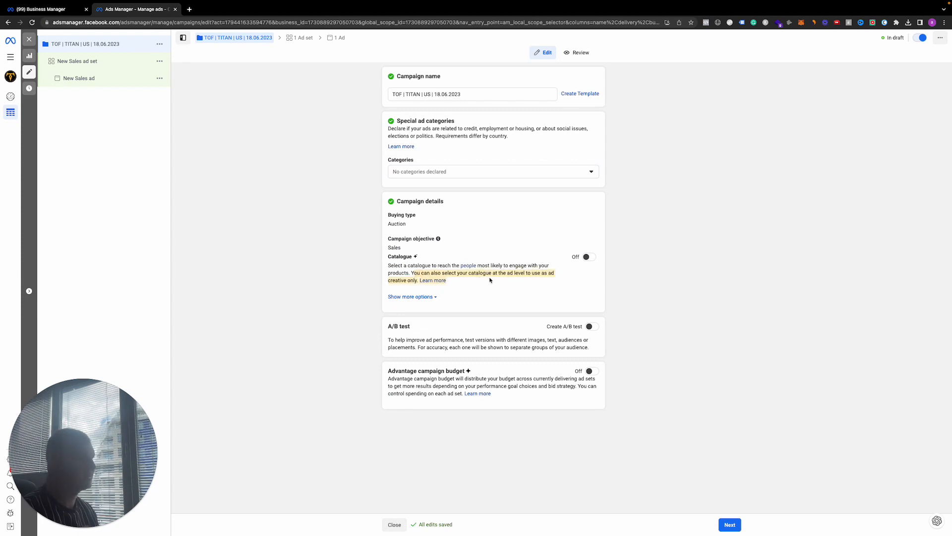
{"action": "left_click", "coordinate": [481, 281]}
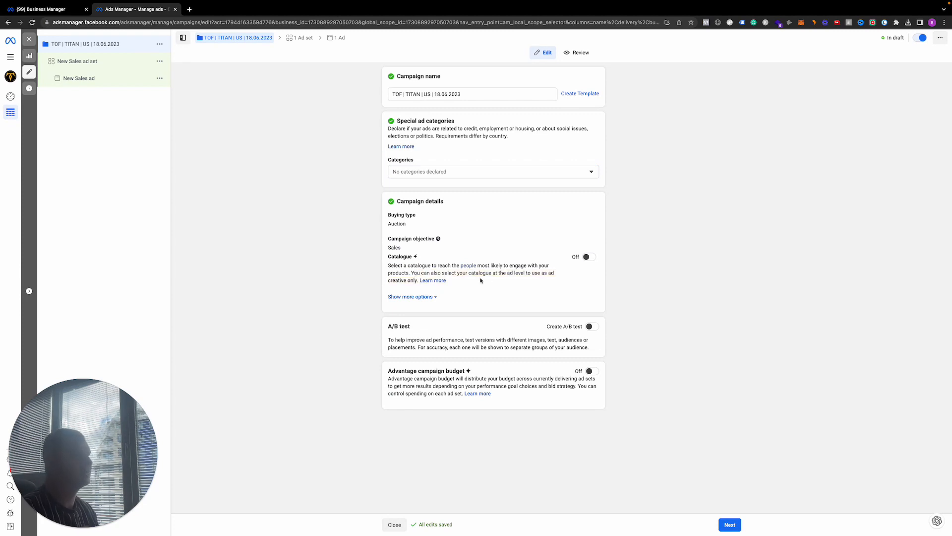
{"action": "double_click", "coordinate": [470, 276]}
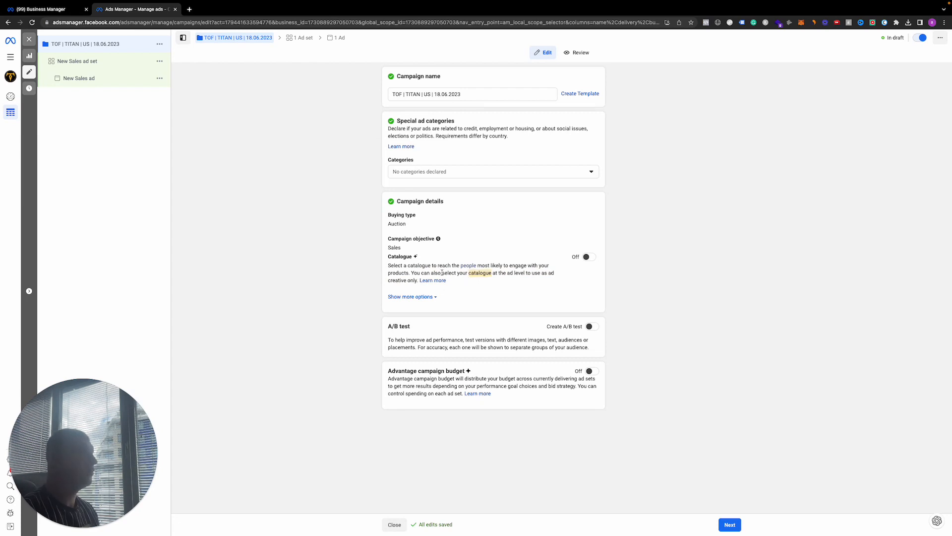
{"action": "left_click", "coordinate": [445, 272]}
{"action": "left_click_drag", "start_coordinate": [445, 273], "coordinate": [567, 284]}
{"action": "left_click", "coordinate": [567, 283]}
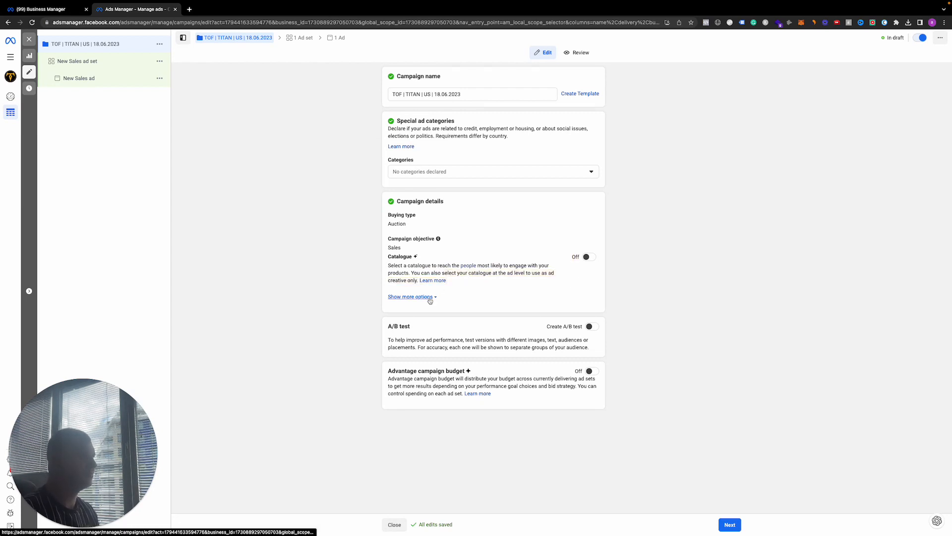
Step: Reveal the additional campaign details options and open the campaign spending limit for editing
{"action": "left_click", "coordinate": [429, 297]}
{"action": "mouse_move", "coordinate": [482, 318]}
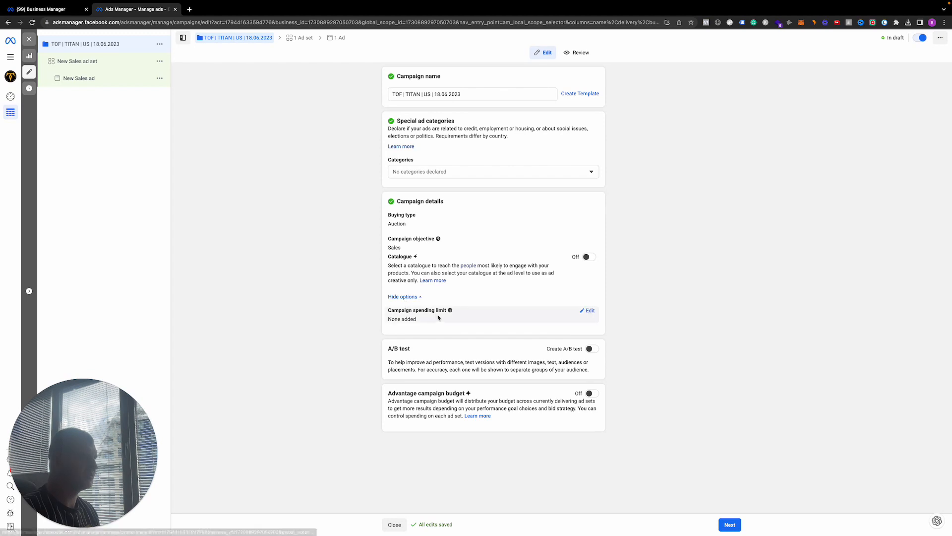
{"action": "left_click", "coordinate": [587, 310]}
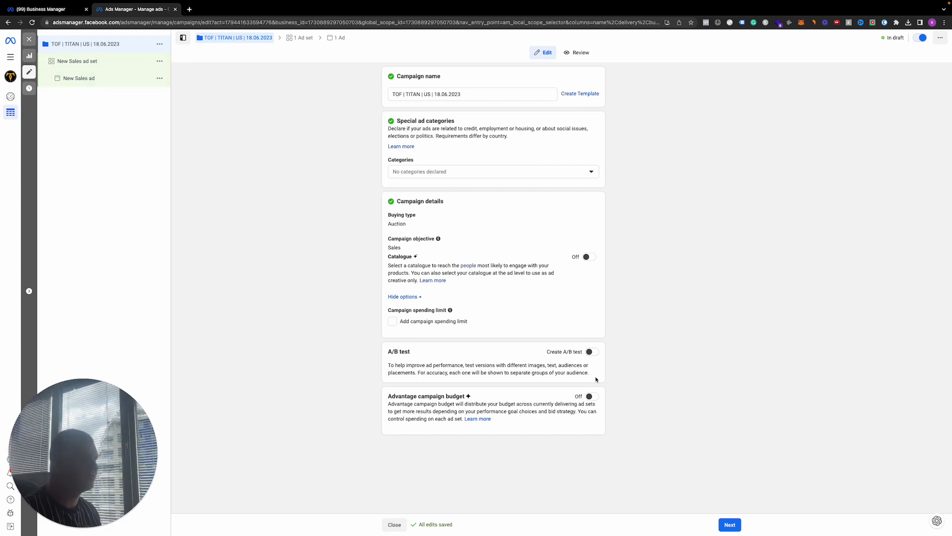
Step: Turn on Advantage campaign budget to examine its daily budget setting, and turn it off again
{"action": "left_click_drag", "start_coordinate": [387, 396], "coordinate": [510, 400]}
{"action": "left_click", "coordinate": [516, 399]}
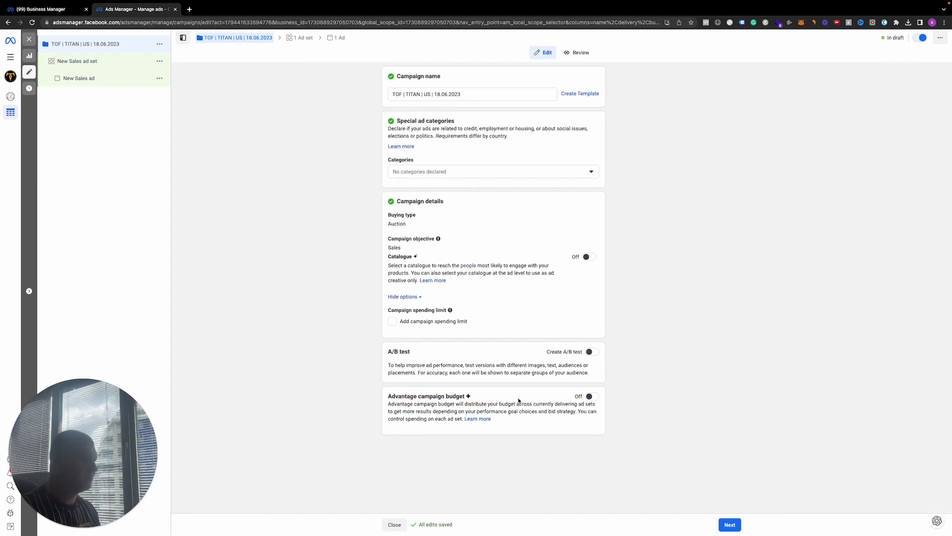
{"action": "left_click", "coordinate": [590, 397]}
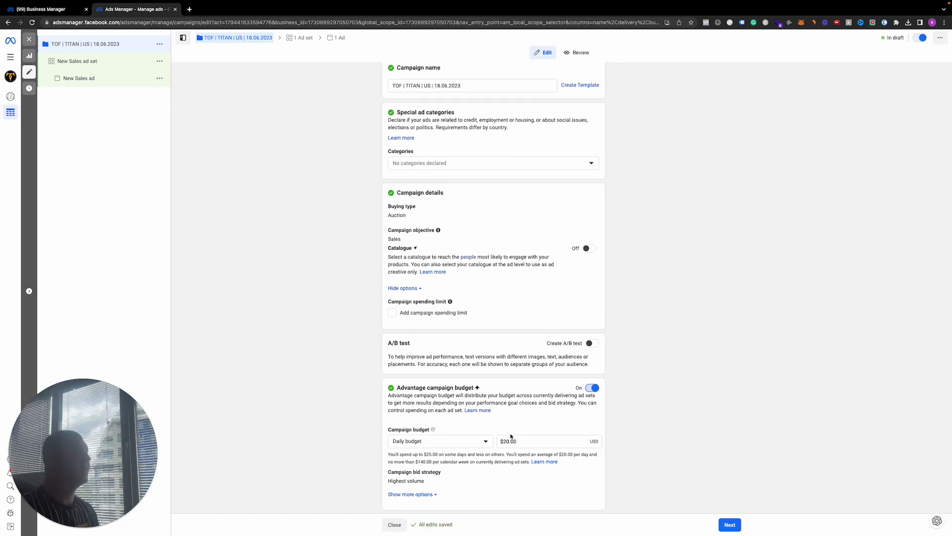
{"action": "left_click", "coordinate": [525, 440]}
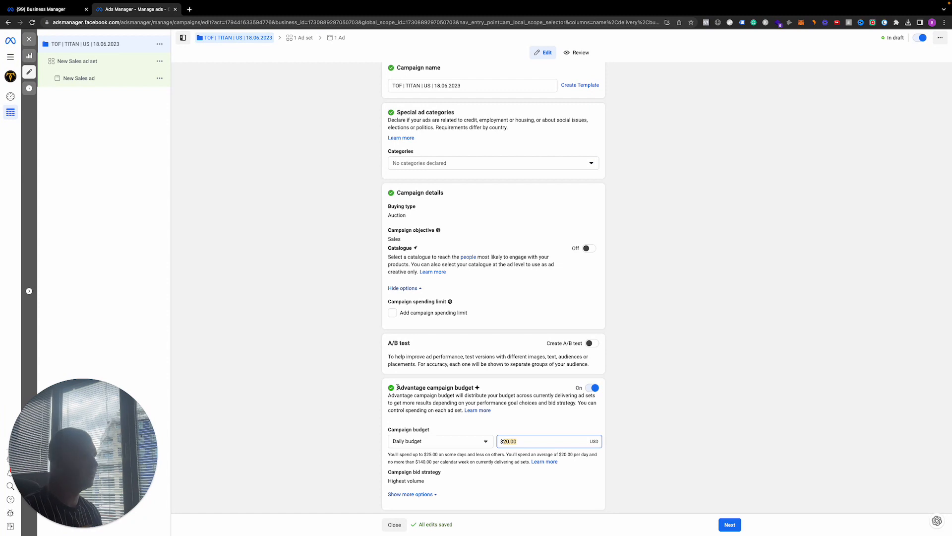
{"action": "left_click", "coordinate": [595, 388]}
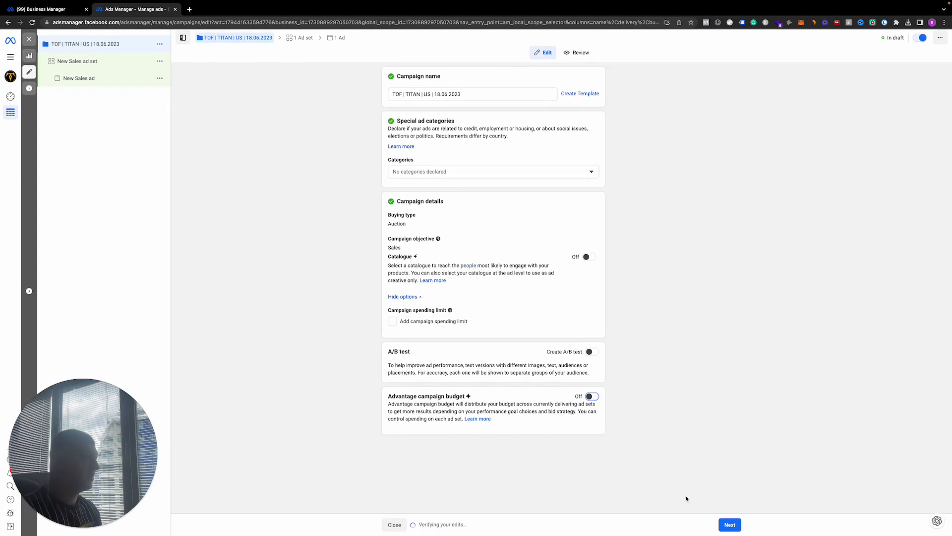
Step: Continue to the ad set level and look over its name, conversion, budget and schedule settings
{"action": "left_click", "coordinate": [730, 524]}
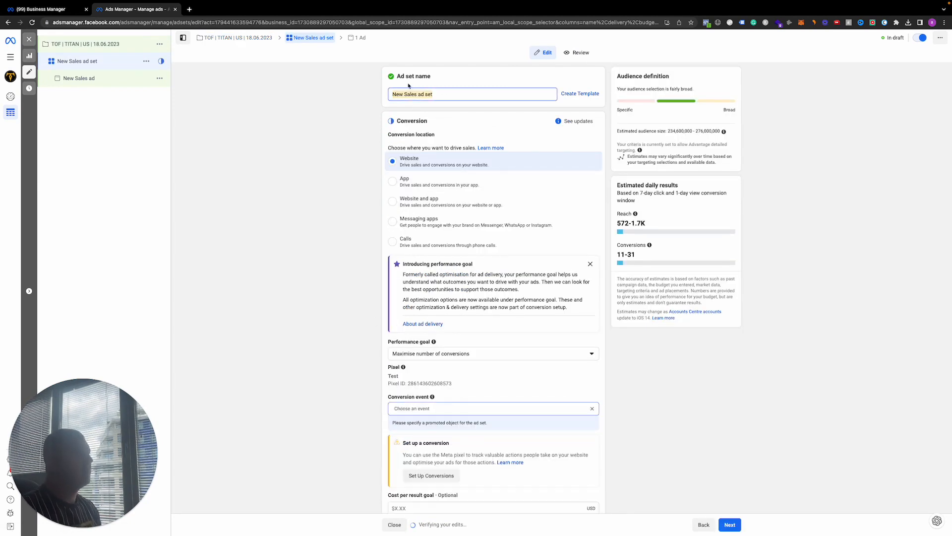
{"action": "left_click", "coordinate": [442, 91]}
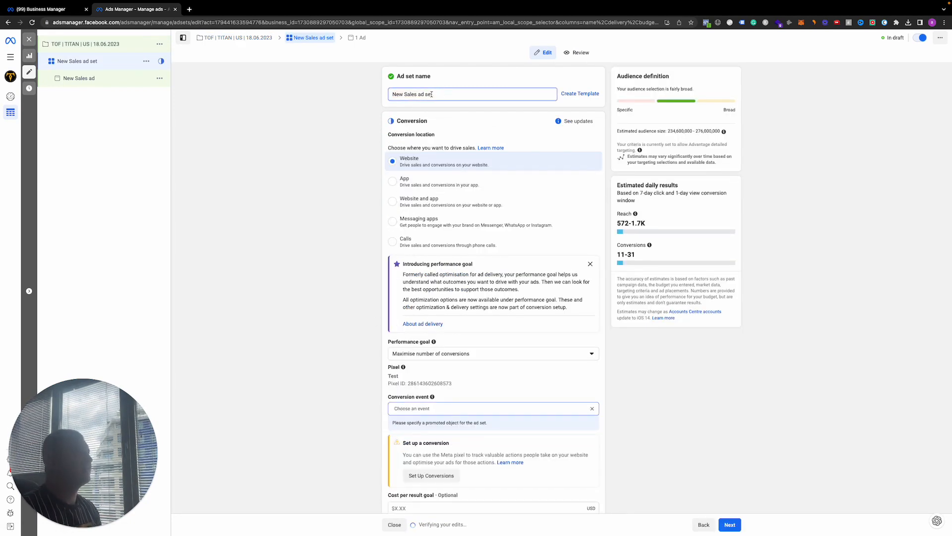
{"action": "scroll", "coordinate": [440, 189], "scroll_direction": "down", "scroll_amount": 15}
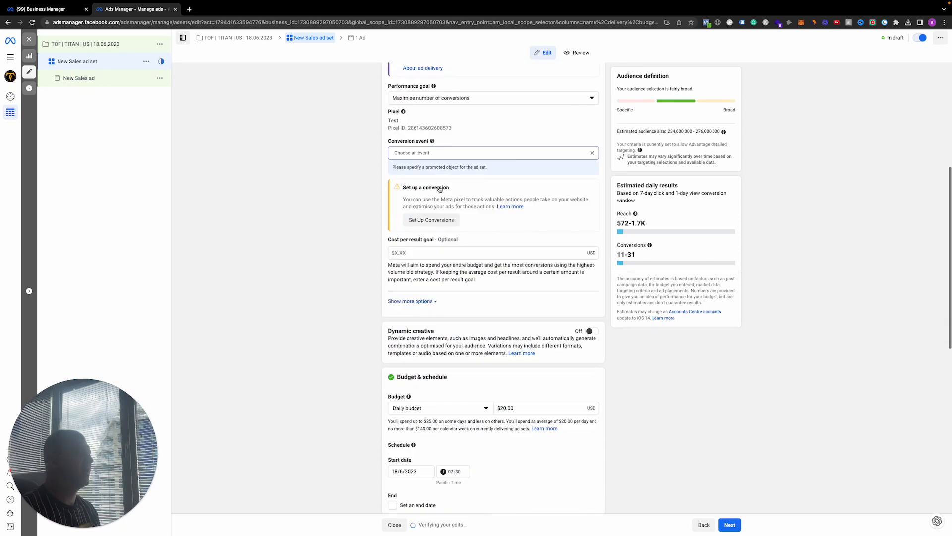
{"action": "scroll", "coordinate": [439, 189], "scroll_direction": "down", "scroll_amount": 2}
{"action": "scroll", "coordinate": [434, 192], "scroll_direction": "up", "scroll_amount": 15}
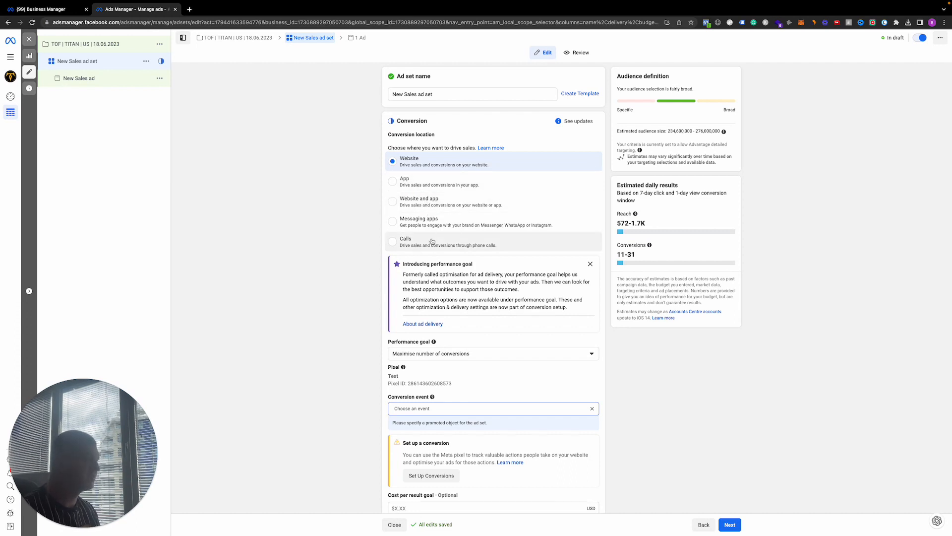
Step: Examine the conversion events offered for the ad set and close the list without choosing one
{"action": "scroll", "coordinate": [416, 318], "scroll_direction": "down", "scroll_amount": 1}
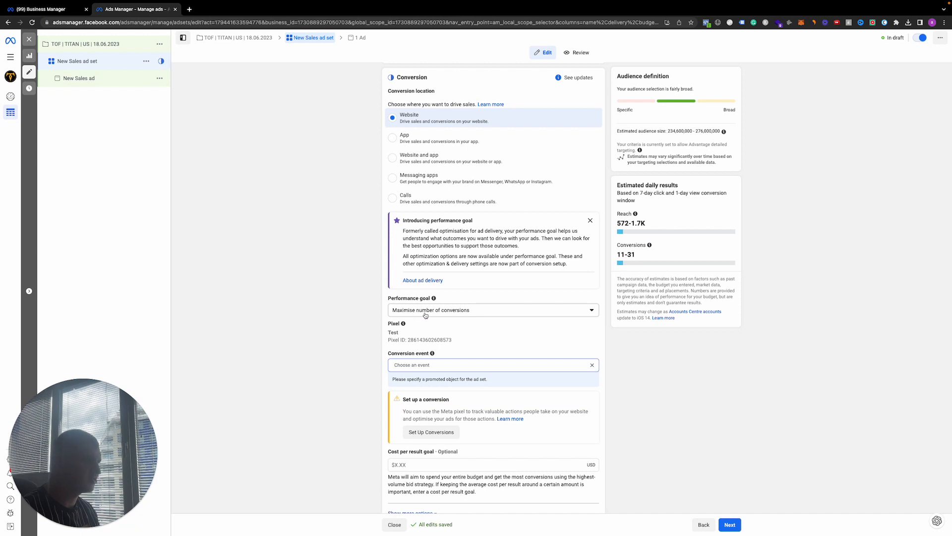
{"action": "scroll", "coordinate": [438, 339], "scroll_direction": "down", "scroll_amount": 1}
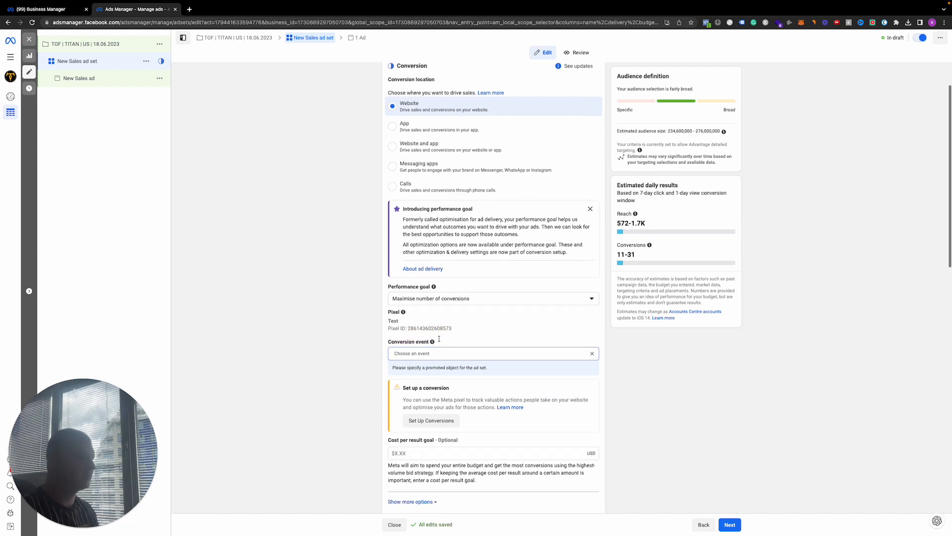
{"action": "left_click", "coordinate": [444, 353]}
{"action": "scroll", "coordinate": [435, 409], "scroll_direction": "down", "scroll_amount": 1}
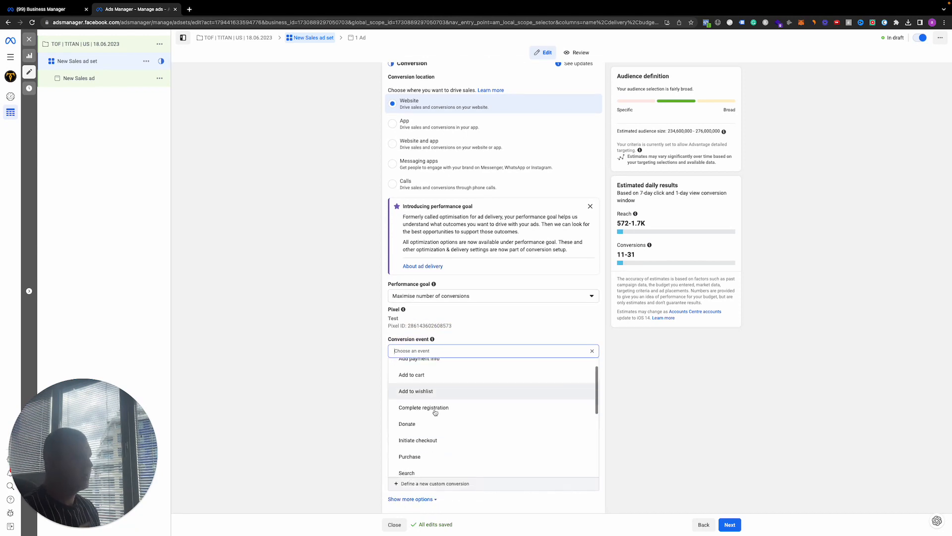
{"action": "scroll", "coordinate": [435, 412], "scroll_direction": "down", "scroll_amount": 1}
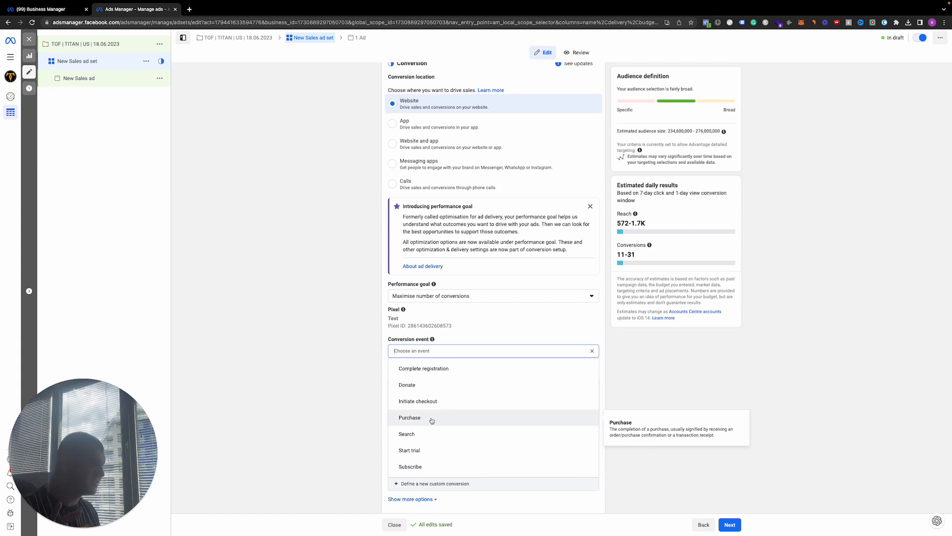
{"action": "scroll", "coordinate": [432, 420], "scroll_direction": "down", "scroll_amount": 3}
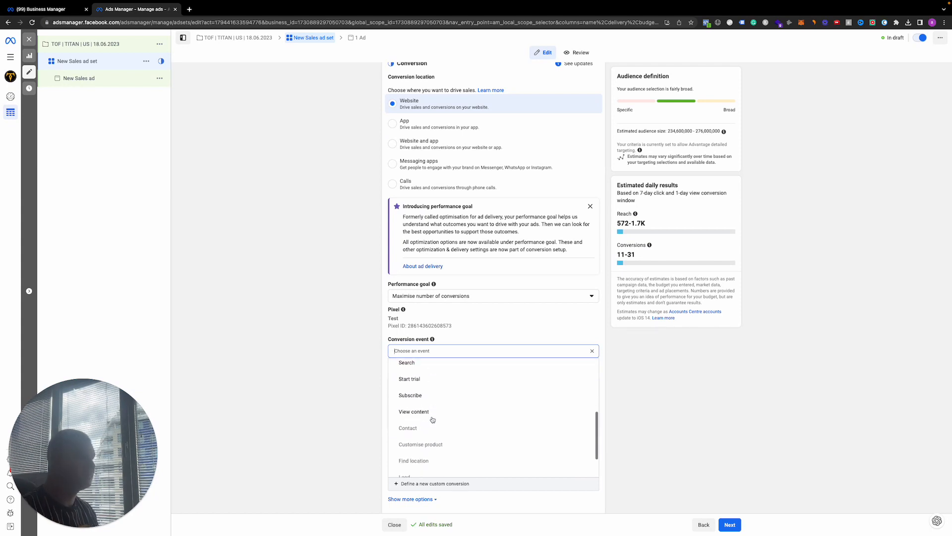
{"action": "scroll", "coordinate": [432, 419], "scroll_direction": "up", "scroll_amount": 5}
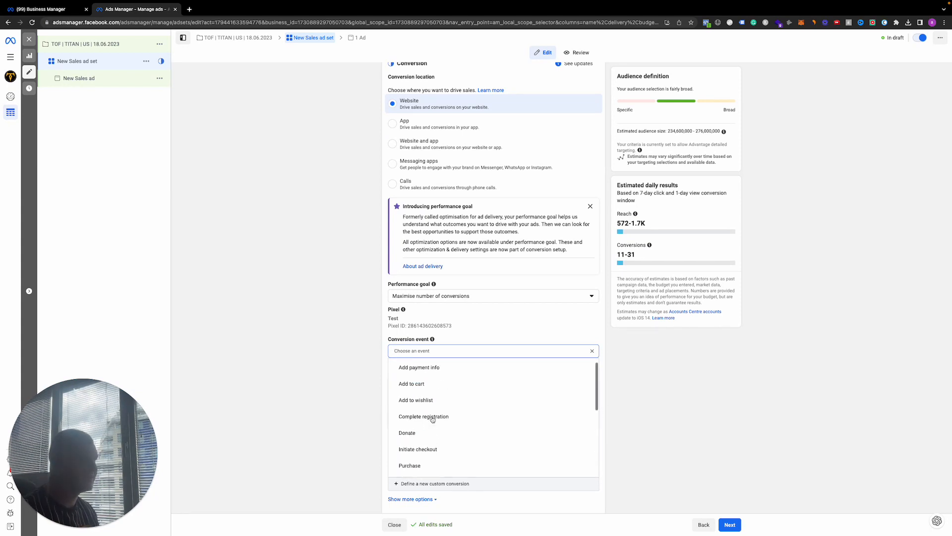
{"action": "scroll", "coordinate": [433, 417], "scroll_direction": "down", "scroll_amount": 1}
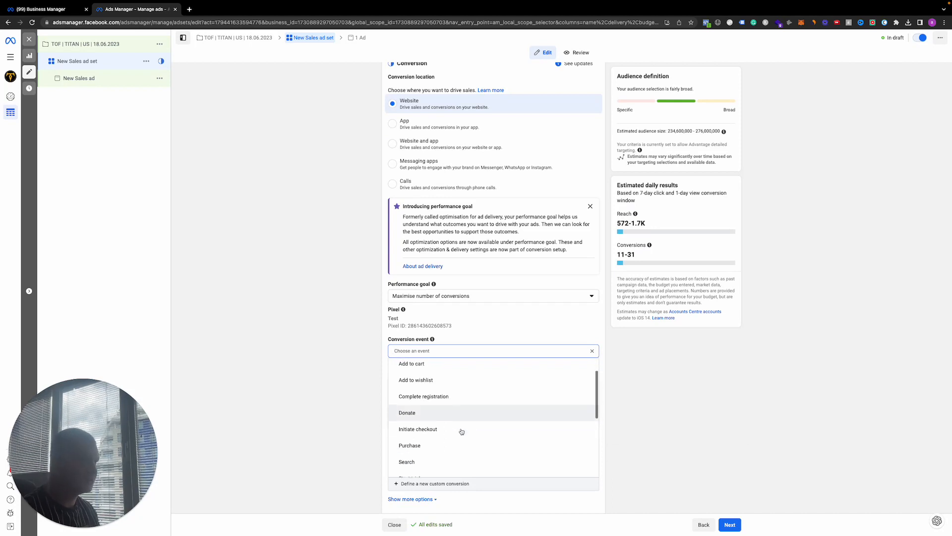
{"action": "left_click", "coordinate": [703, 374]}
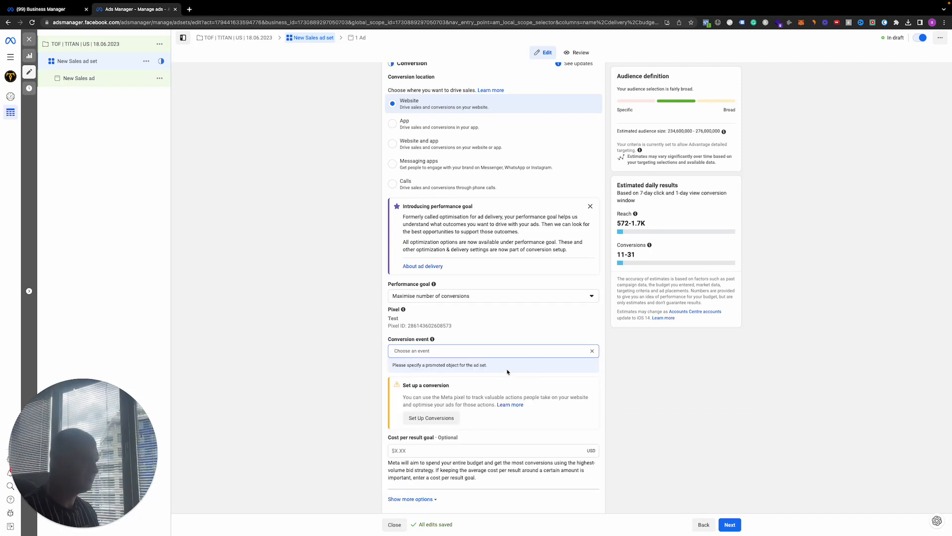
Step: Set the ad set's conversion event to Purchase
{"action": "left_click", "coordinate": [483, 356]}
{"action": "scroll", "coordinate": [537, 429], "scroll_direction": "down", "scroll_amount": 3}
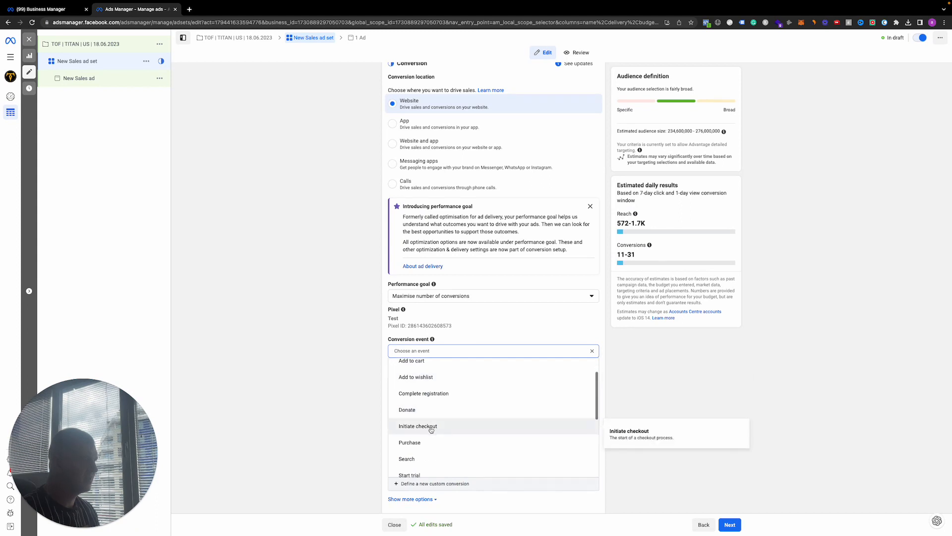
{"action": "left_click", "coordinate": [536, 441]}
{"action": "scroll", "coordinate": [475, 403], "scroll_direction": "down", "scroll_amount": 2}
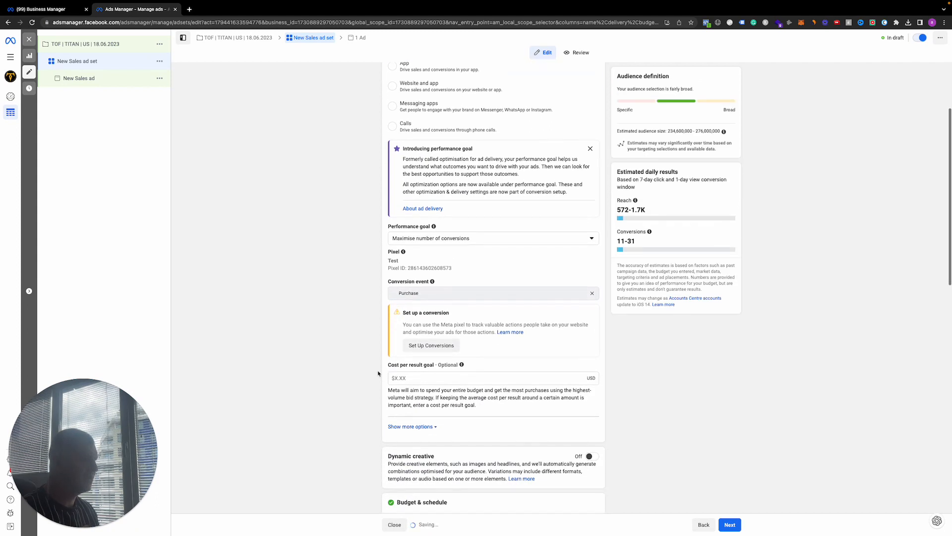
Step: Set the ad set's cost per result goal to $50, read its explanation, and clear the goal again
{"action": "left_click", "coordinate": [416, 378]}
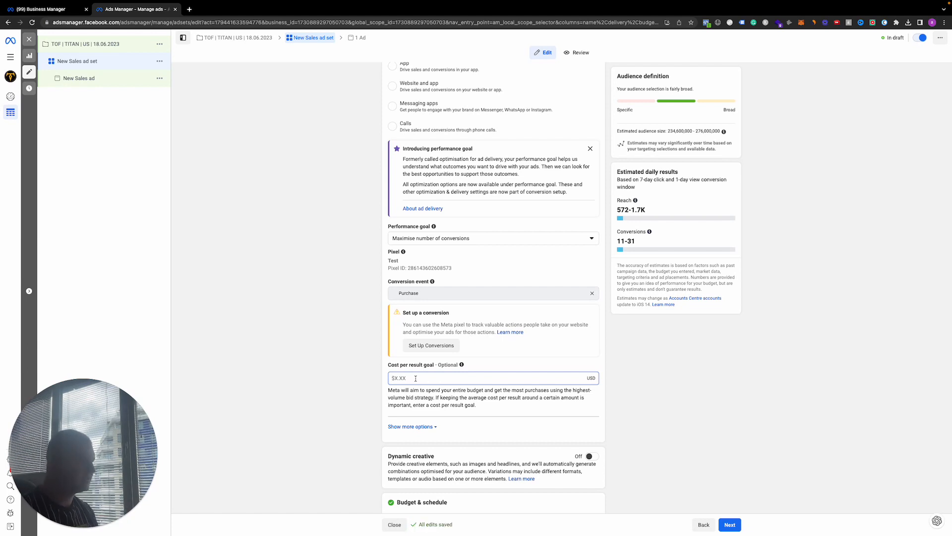
{"action": "type", "text": "50"}
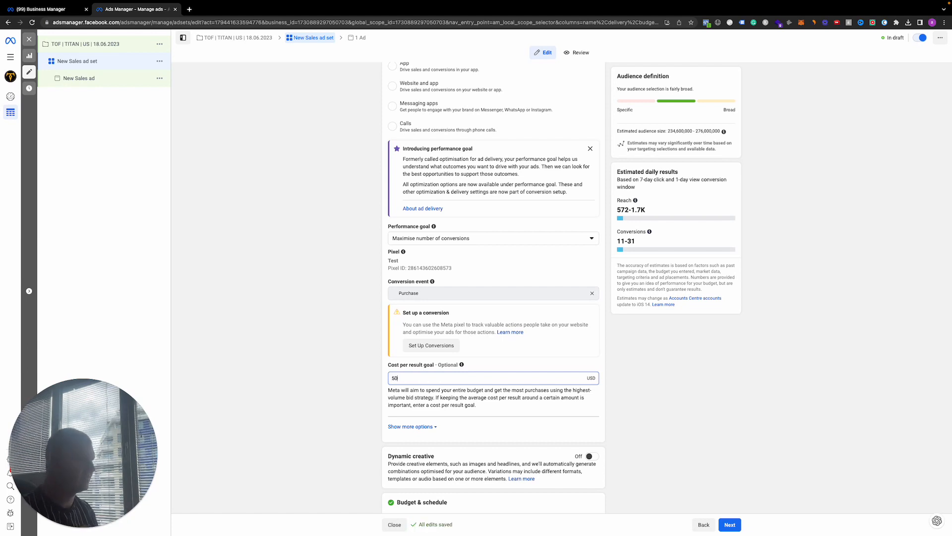
{"action": "left_click", "coordinate": [667, 395]}
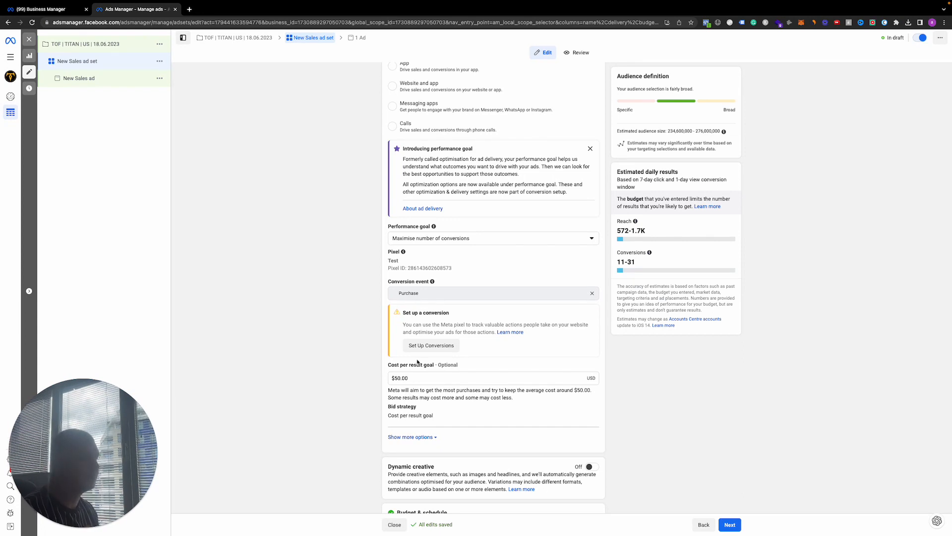
{"action": "left_click_drag", "start_coordinate": [388, 392], "coordinate": [419, 392]}
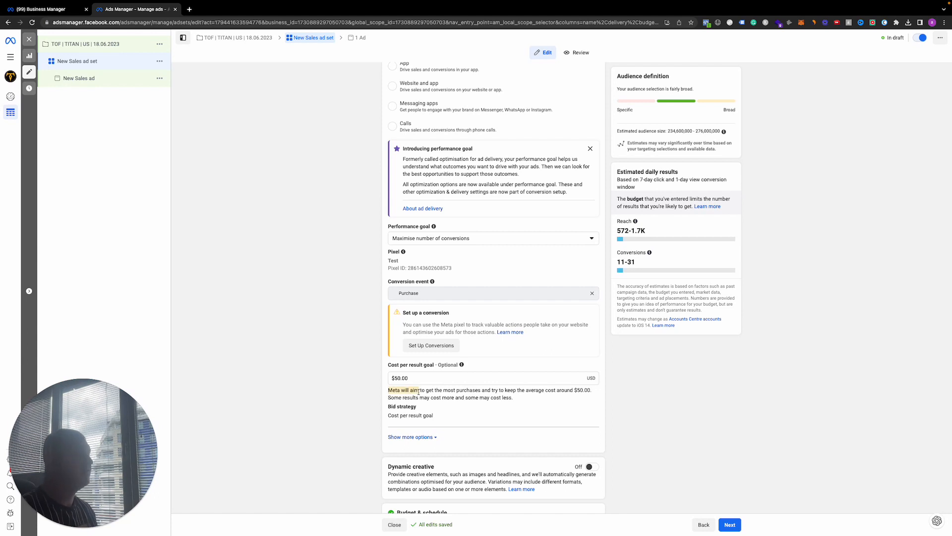
{"action": "left_click", "coordinate": [419, 392]}
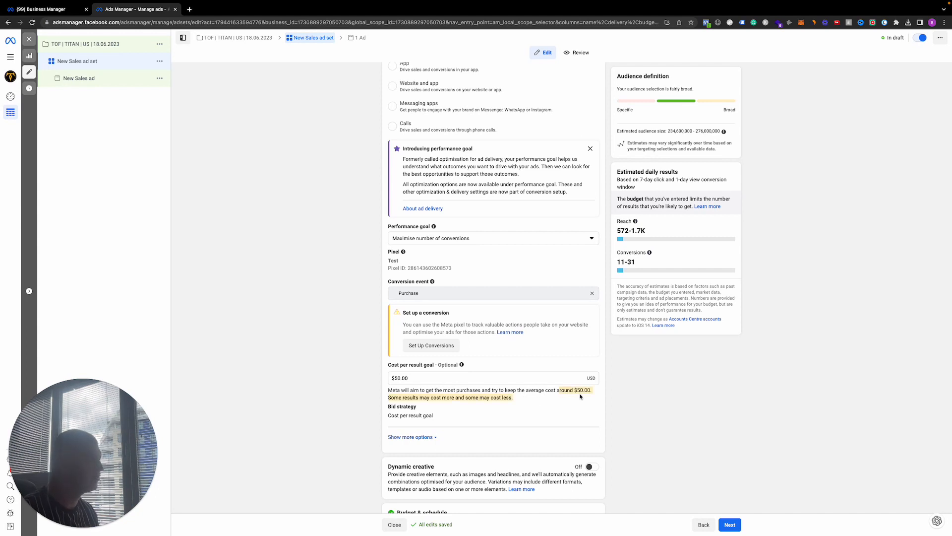
{"action": "left_click", "coordinate": [558, 389]}
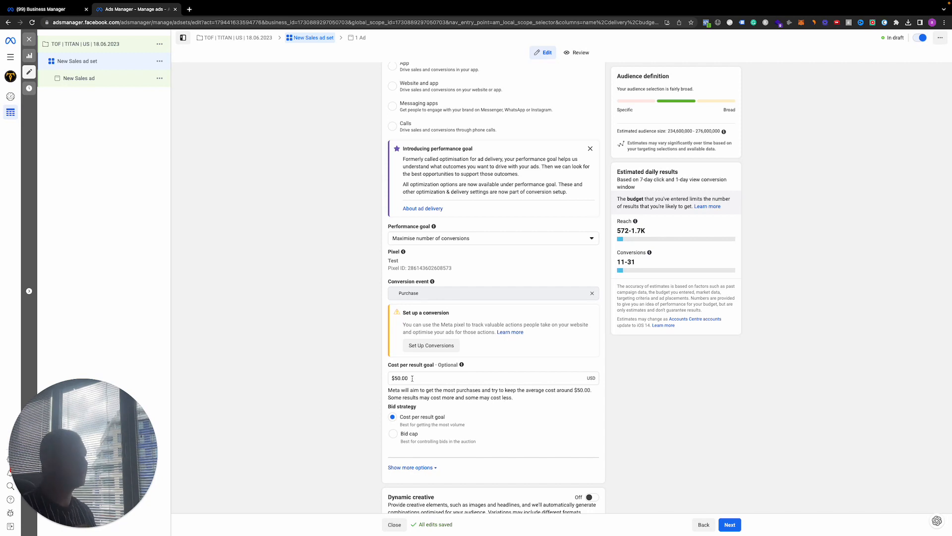
{"action": "left_click", "coordinate": [413, 378]}
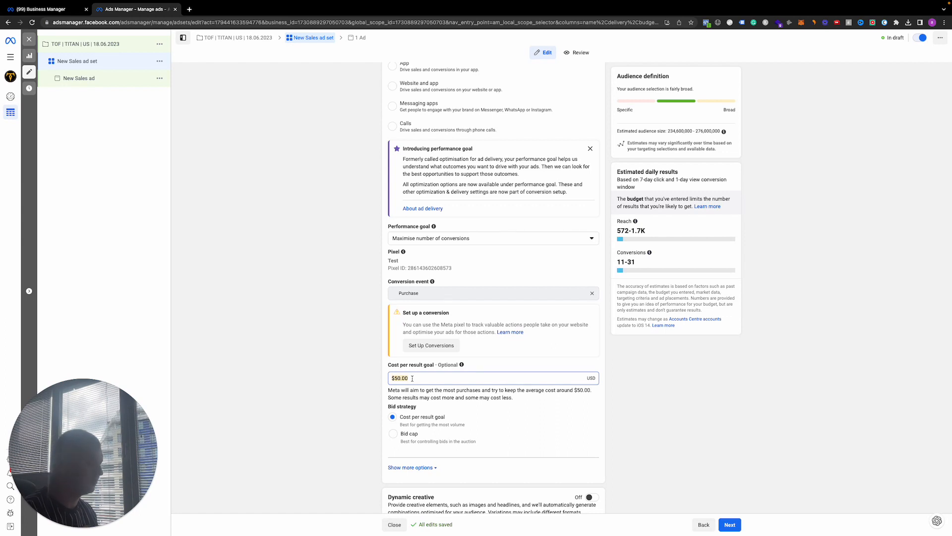
{"action": "key", "text": "BackSpace"}
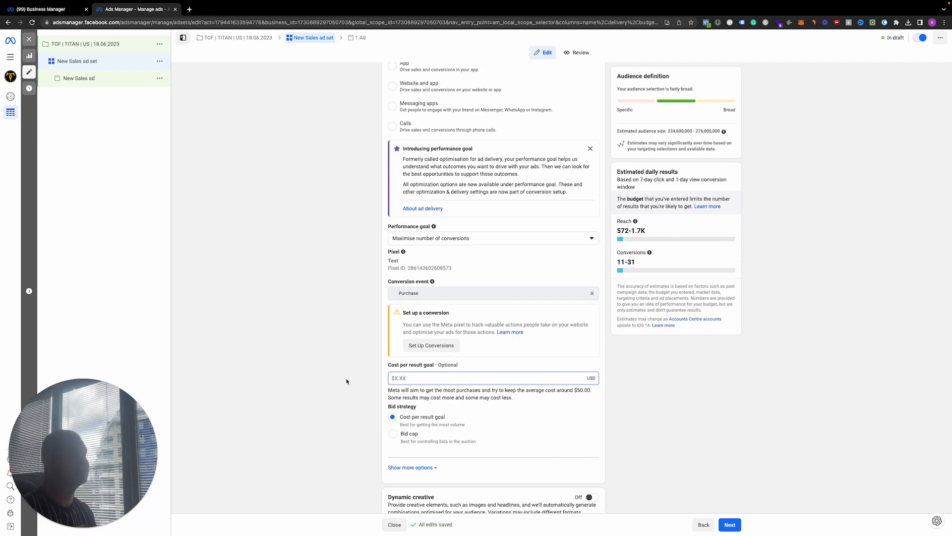
Step: Reveal the additional conversion options and select 7-day click or 1-day view as the attribution setting
{"action": "scroll", "coordinate": [347, 382], "scroll_direction": "down", "scroll_amount": 4}
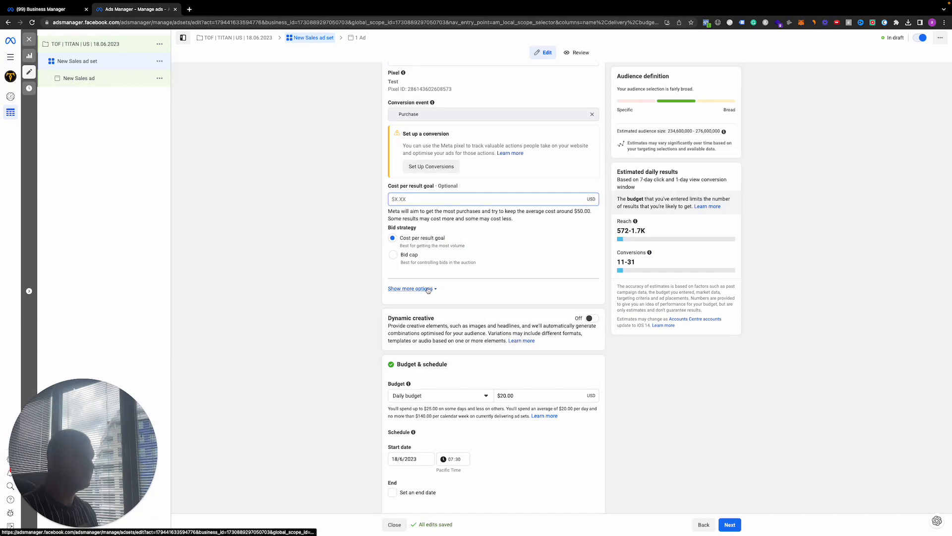
{"action": "left_click", "coordinate": [433, 288]}
{"action": "left_click", "coordinate": [435, 250]}
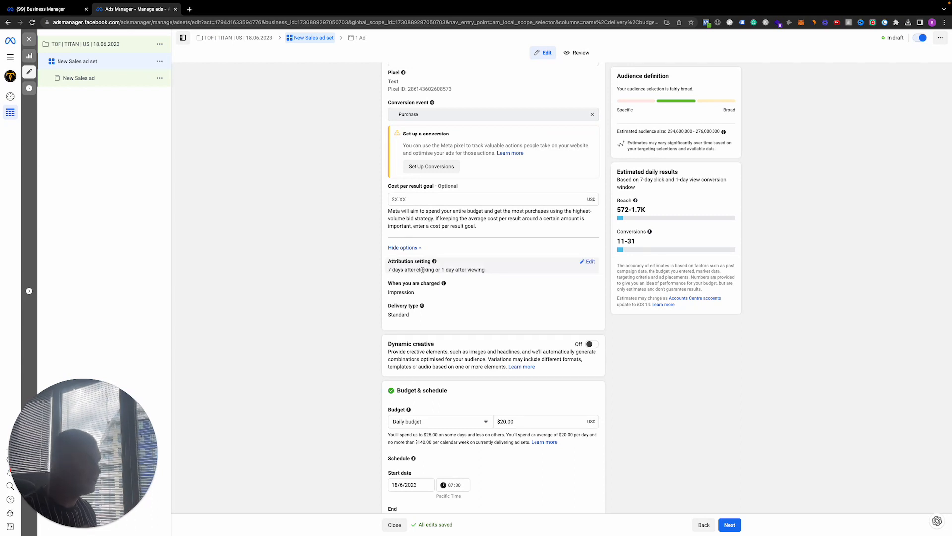
{"action": "left_click", "coordinate": [590, 263]}
{"action": "left_click", "coordinate": [469, 273]}
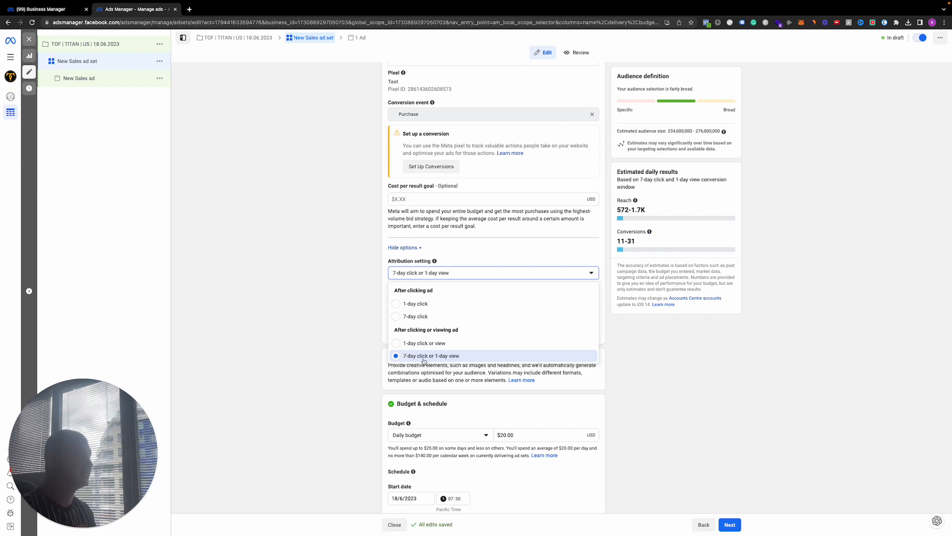
{"action": "left_click", "coordinate": [424, 356]}
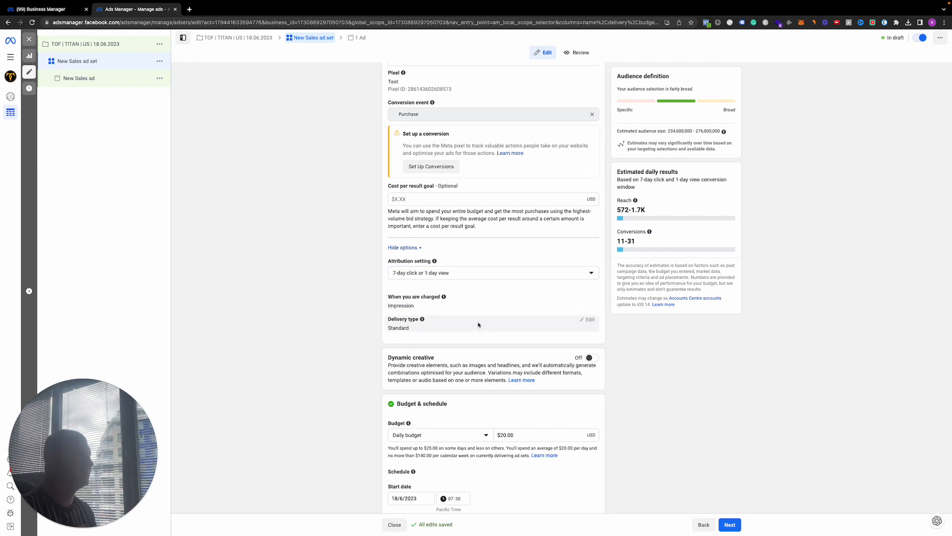
Step: Read the dynamic creative description and the explanation of daily and weekly spending under the ad set's budget
{"action": "scroll", "coordinate": [497, 356], "scroll_direction": "down", "scroll_amount": 1}
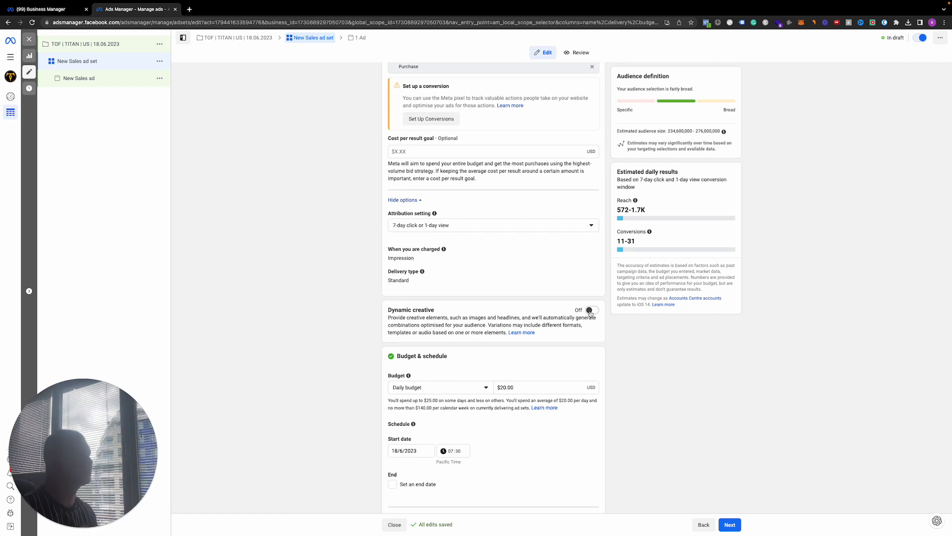
{"action": "left_click_drag", "start_coordinate": [392, 316], "coordinate": [415, 318]}
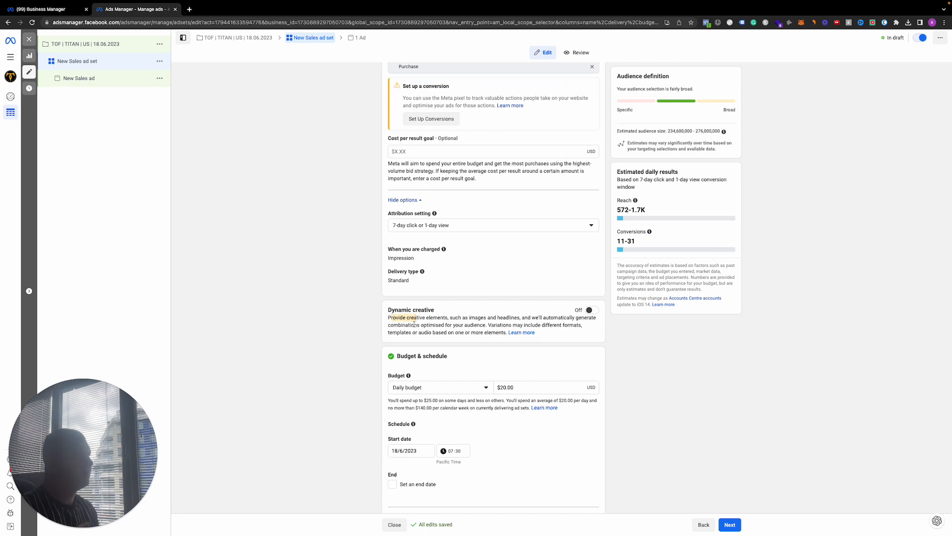
{"action": "left_click", "coordinate": [454, 322]}
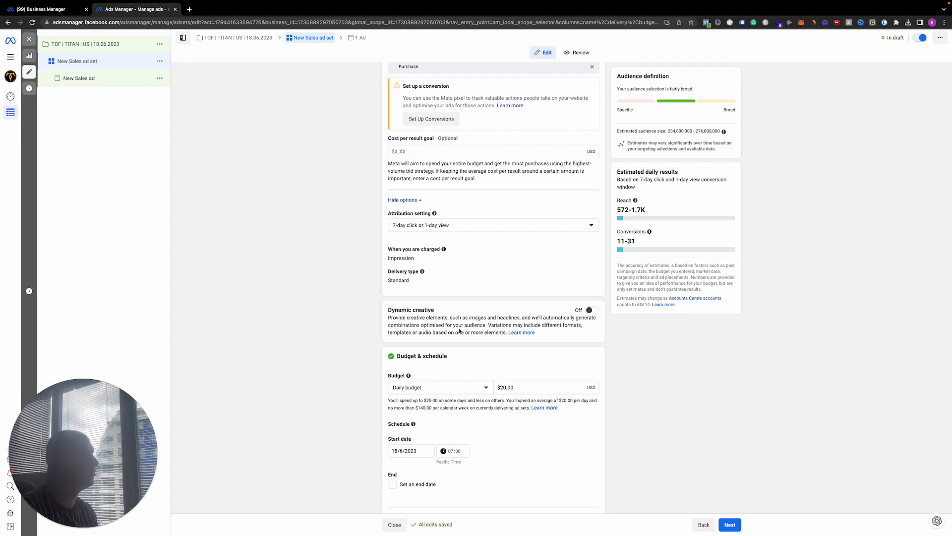
{"action": "scroll", "coordinate": [549, 336], "scroll_direction": "down", "scroll_amount": 2}
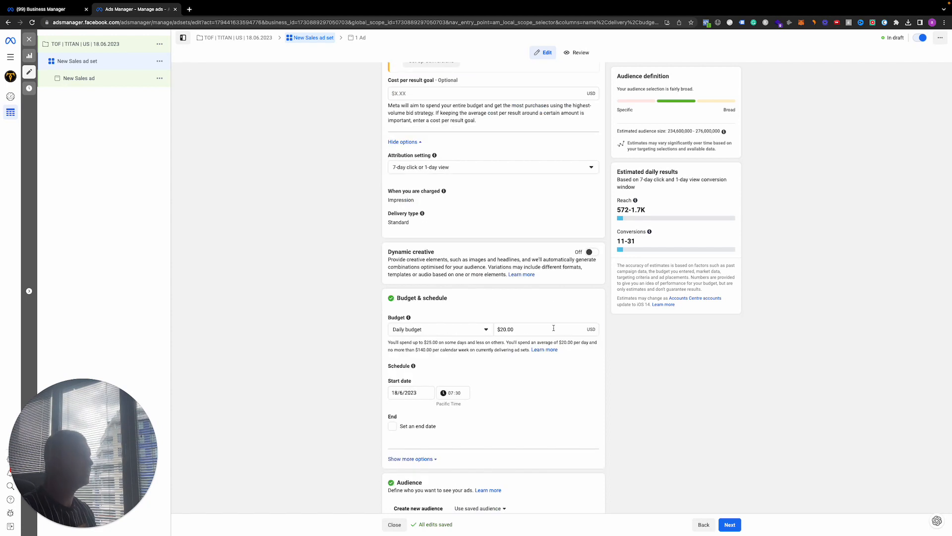
{"action": "left_click", "coordinate": [554, 328]}
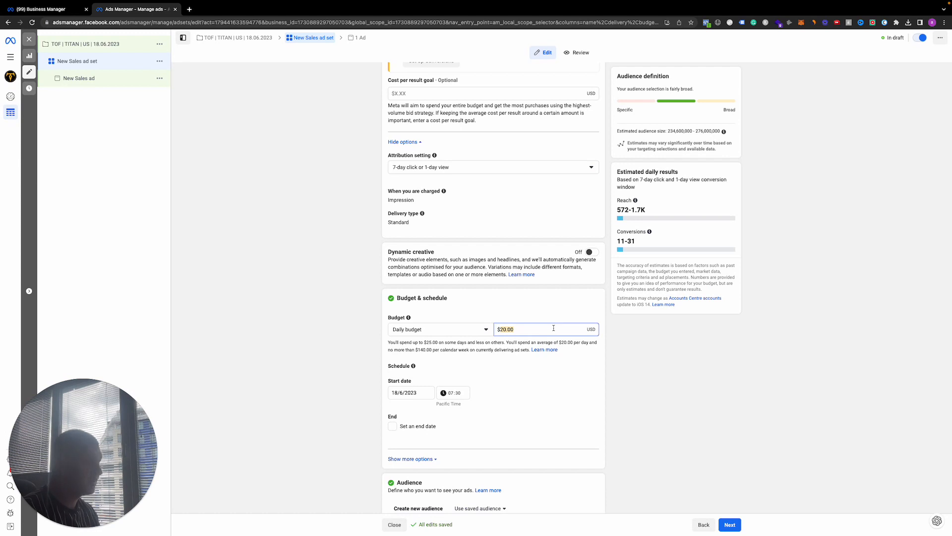
{"action": "left_click", "coordinate": [406, 342]}
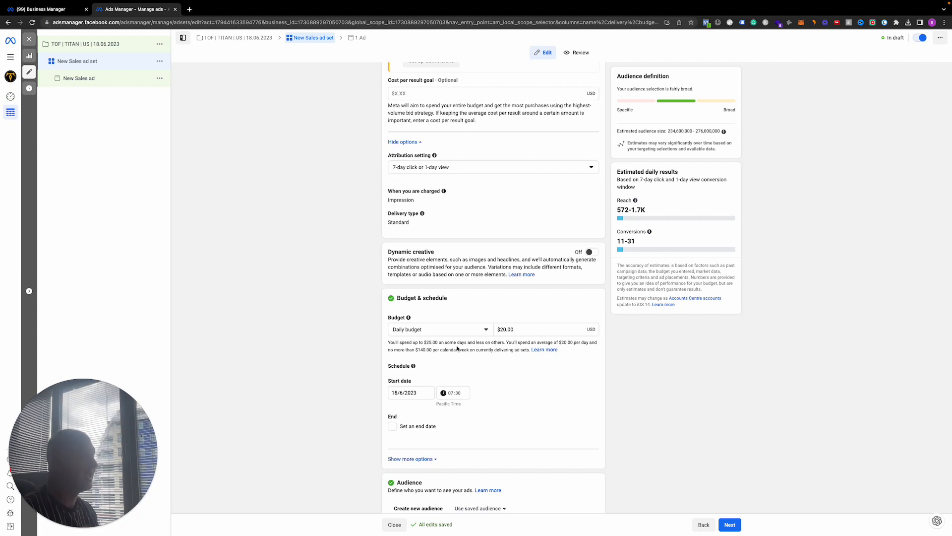
{"action": "left_click_drag", "start_coordinate": [419, 351], "coordinate": [454, 350]}
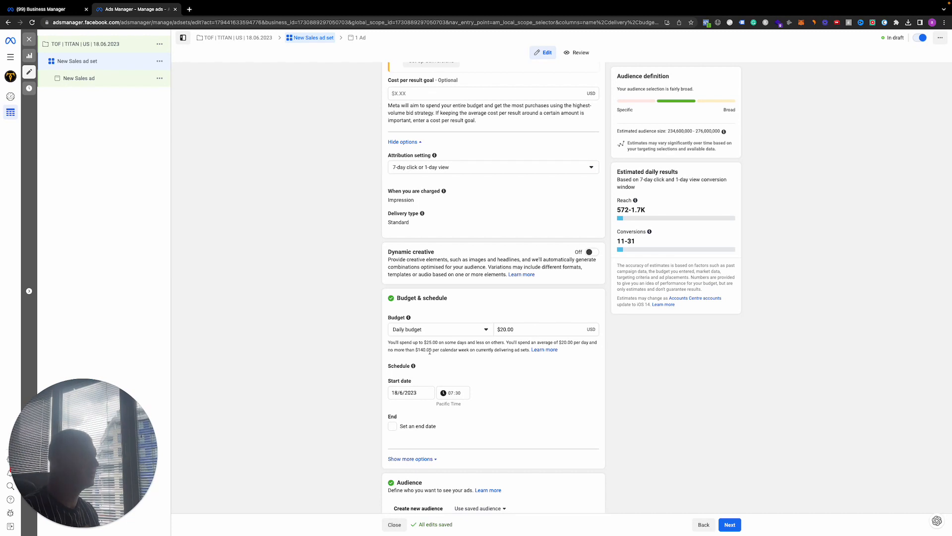
{"action": "left_click_drag", "start_coordinate": [416, 351], "coordinate": [439, 351]}
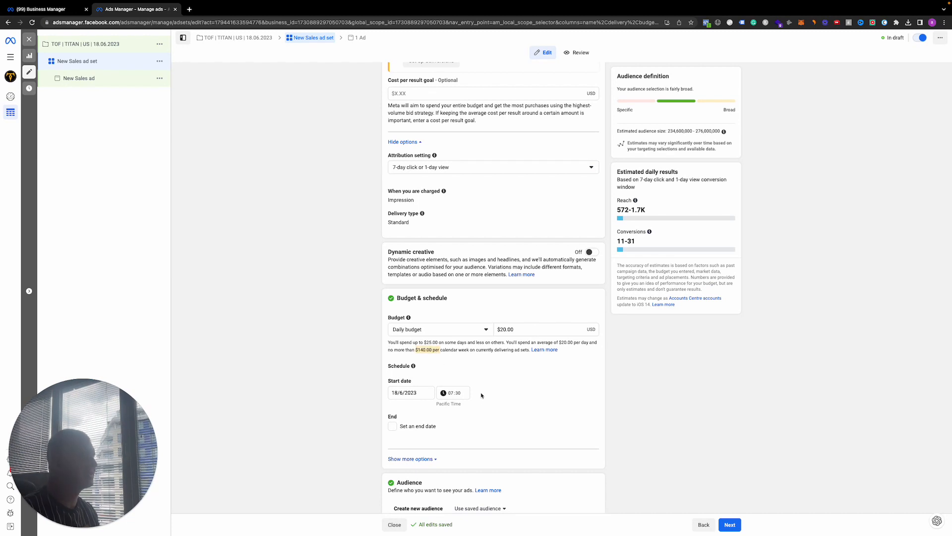
{"action": "left_click", "coordinate": [484, 361]}
Step: Start a new Custom Audience for the ad set and choose Website as its source
{"action": "scroll", "coordinate": [420, 332], "scroll_direction": "down", "scroll_amount": 2}
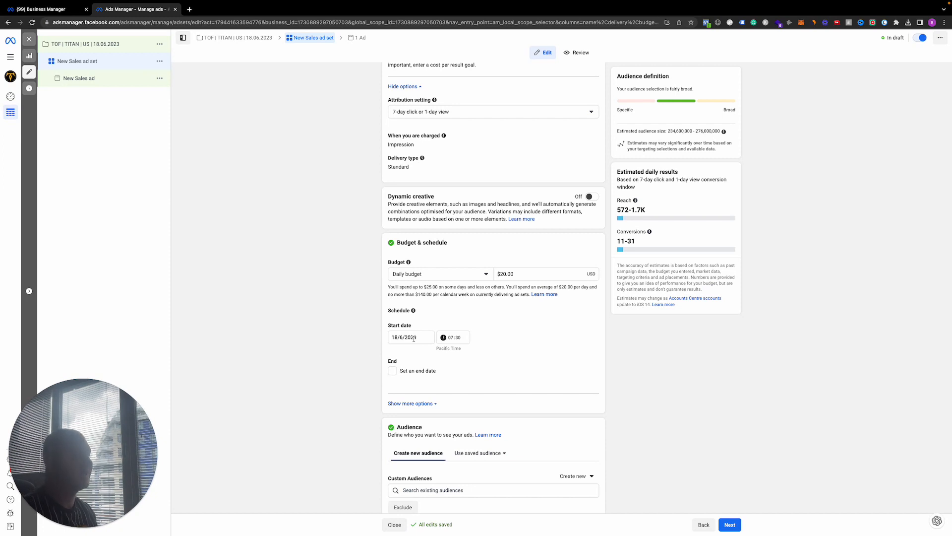
{"action": "scroll", "coordinate": [461, 341], "scroll_direction": "down", "scroll_amount": 4}
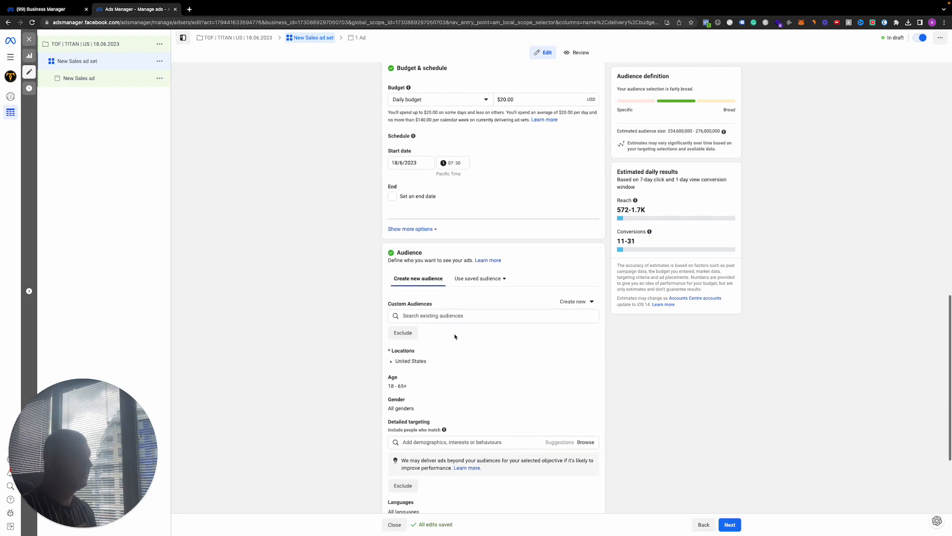
{"action": "scroll", "coordinate": [478, 314], "scroll_direction": "down", "scroll_amount": 1}
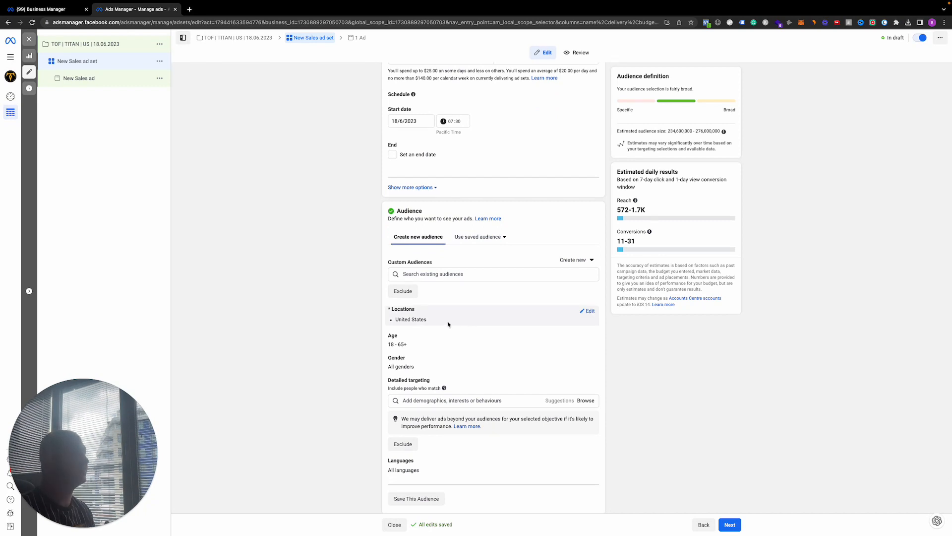
{"action": "mouse_move", "coordinate": [436, 262]}
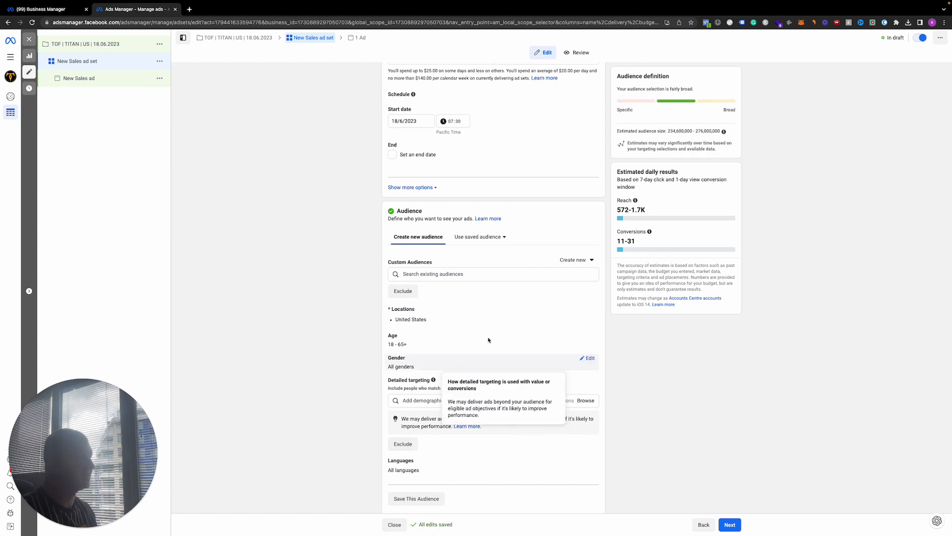
{"action": "left_click", "coordinate": [543, 273]}
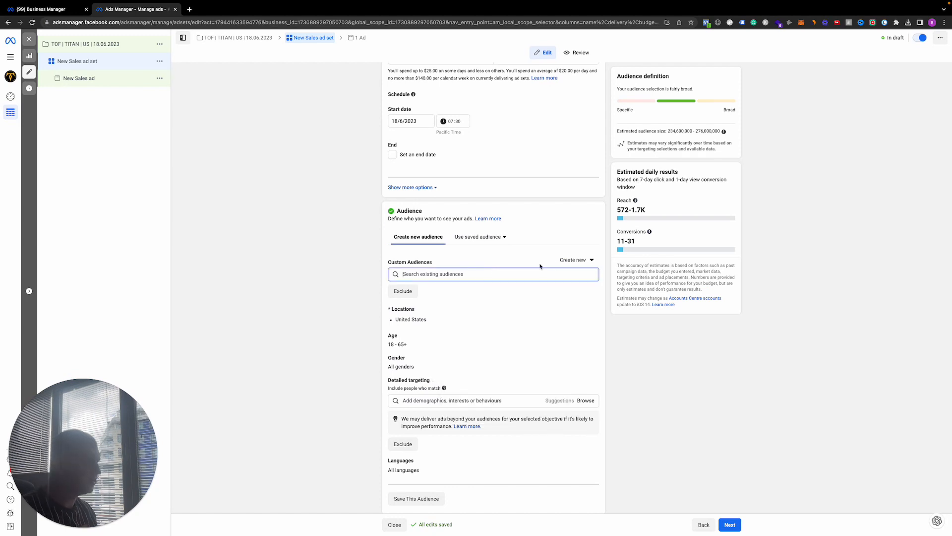
{"action": "left_click", "coordinate": [490, 257]}
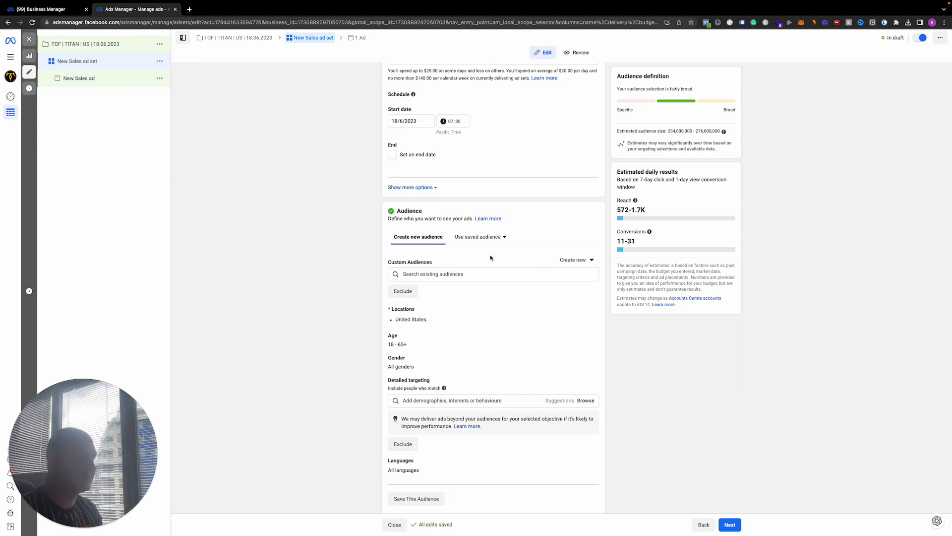
{"action": "left_click", "coordinate": [573, 260]}
{"action": "left_click", "coordinate": [580, 280]}
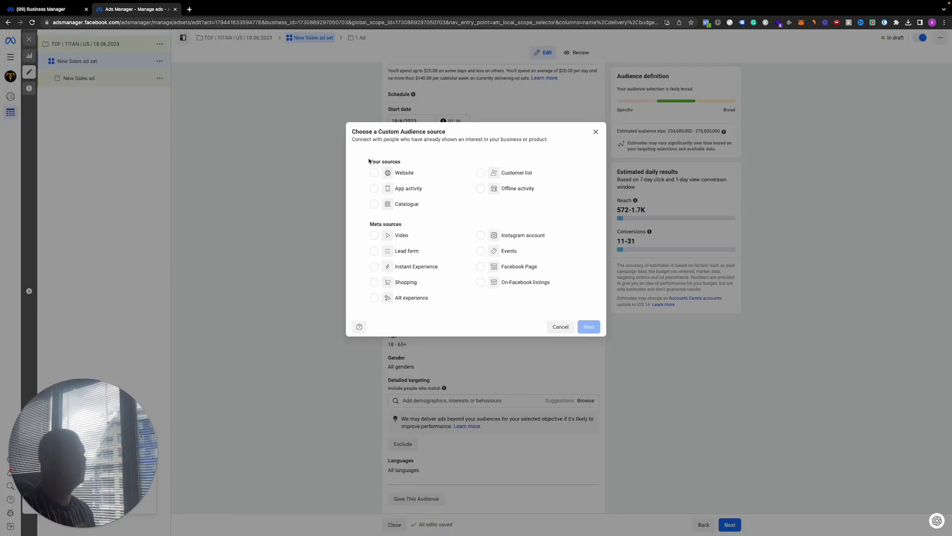
{"action": "left_click_drag", "start_coordinate": [369, 161], "coordinate": [406, 160]}
{"action": "left_click", "coordinate": [434, 159]}
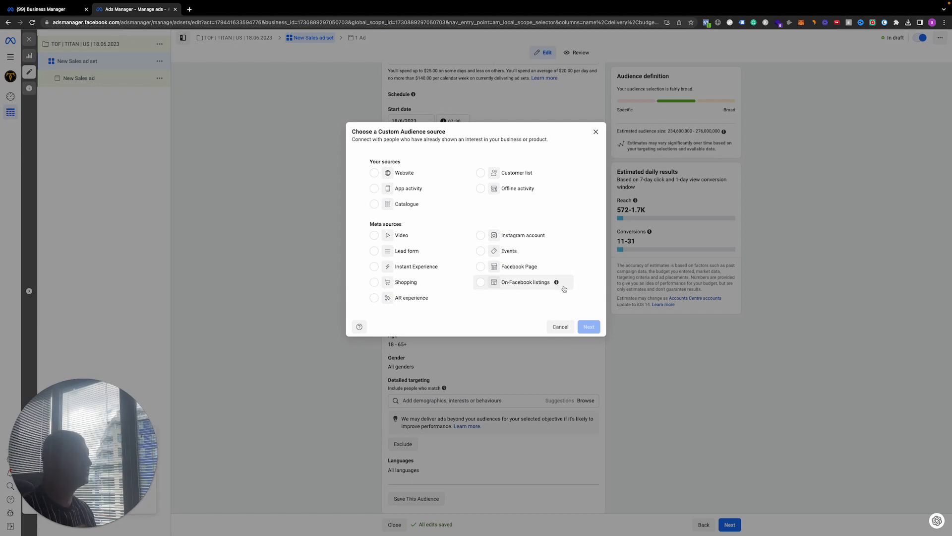
{"action": "left_click", "coordinate": [434, 174]}
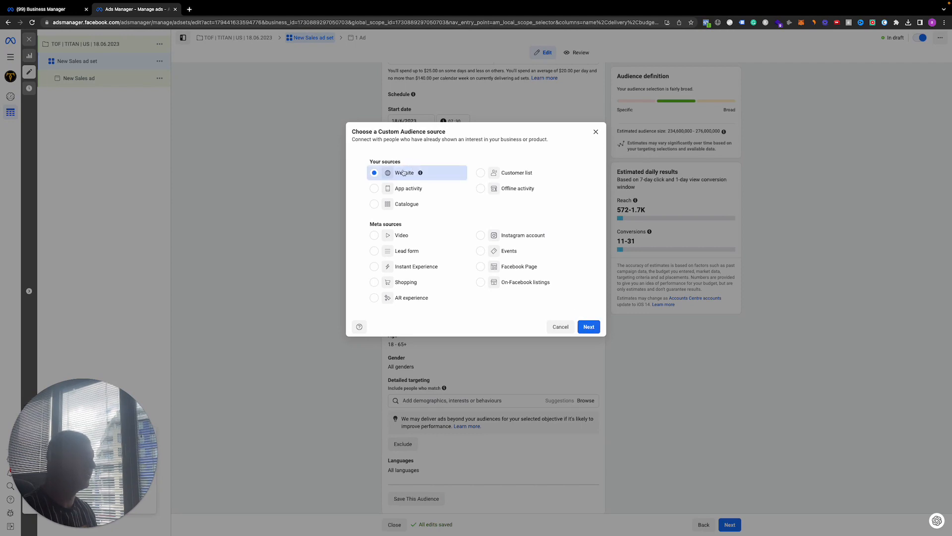
{"action": "left_click", "coordinate": [588, 327]}
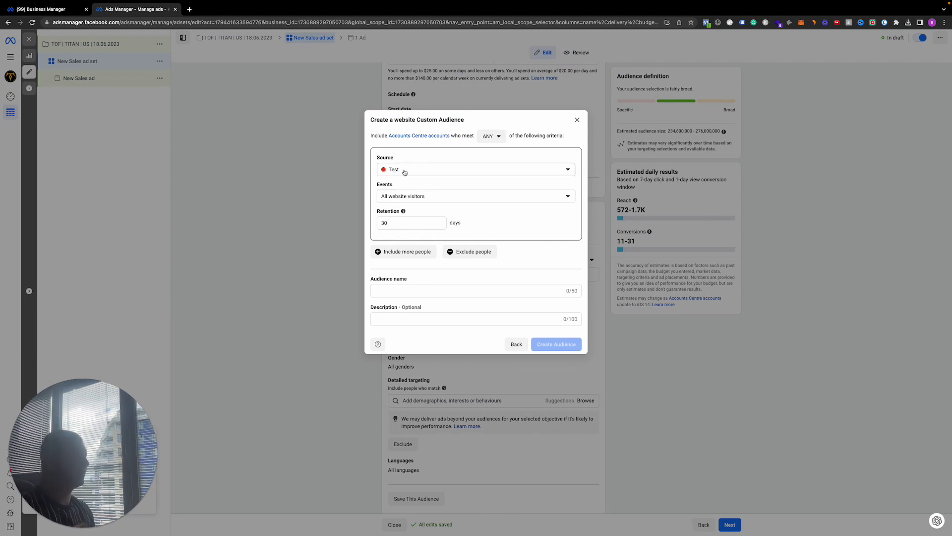
Step: Define the website Custom Audience as all website visitors with a retention of 180 days
{"action": "left_click", "coordinate": [430, 200]}
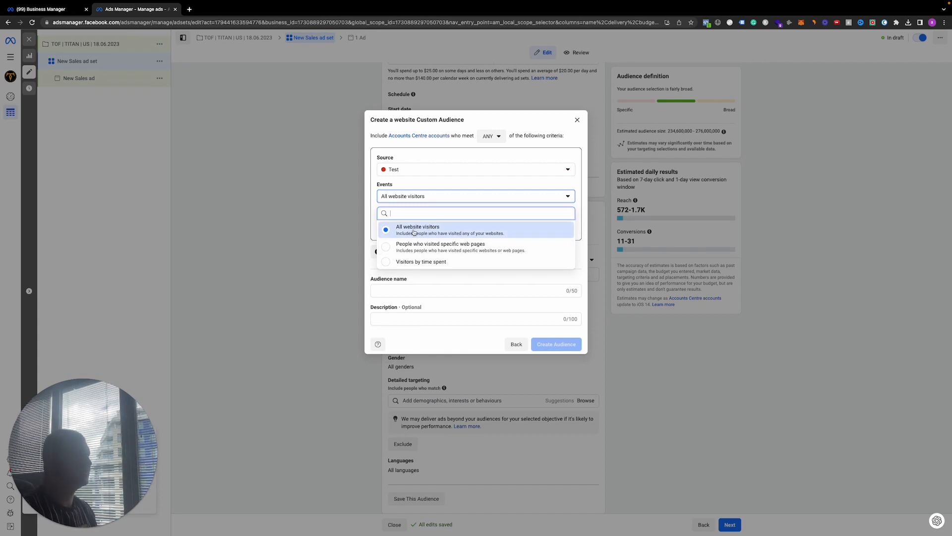
{"action": "left_click", "coordinate": [416, 229]}
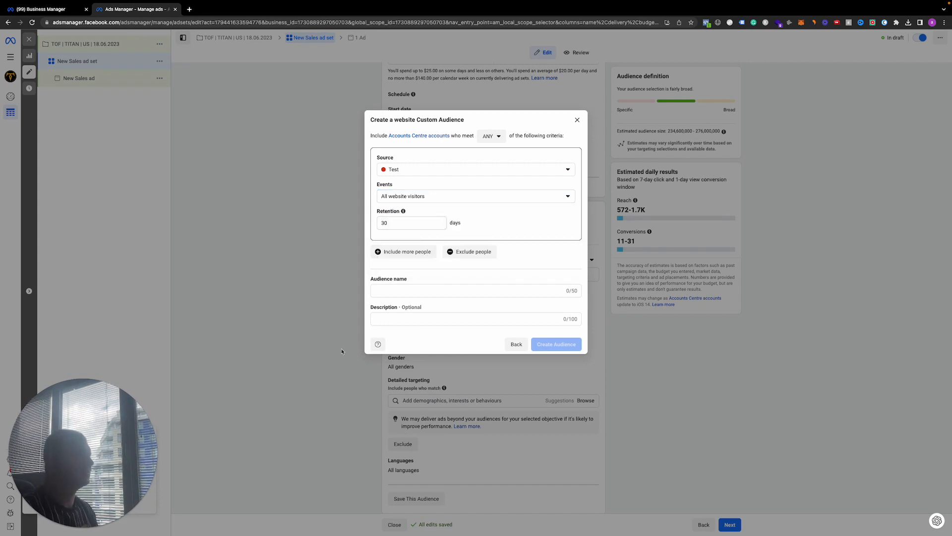
{"action": "double_click", "coordinate": [413, 223]}
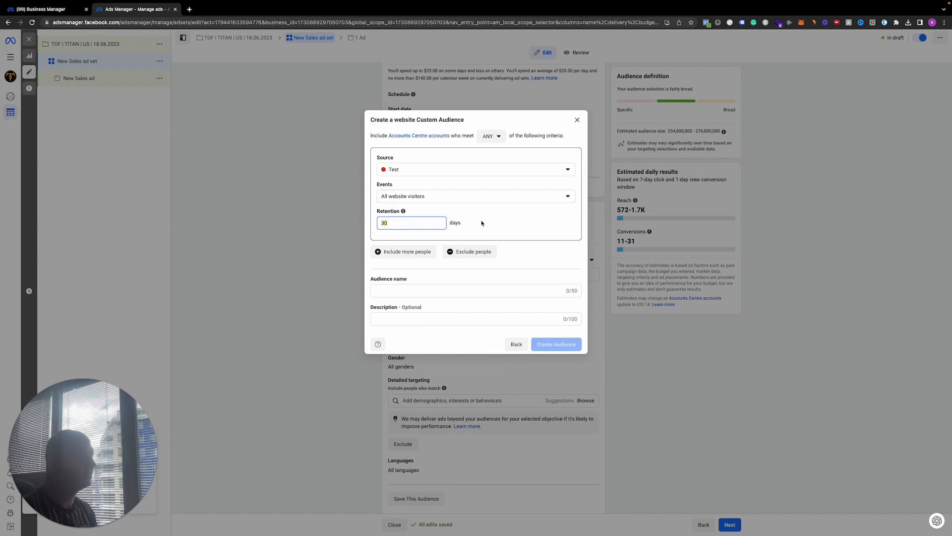
{"action": "type", "text": "18"}
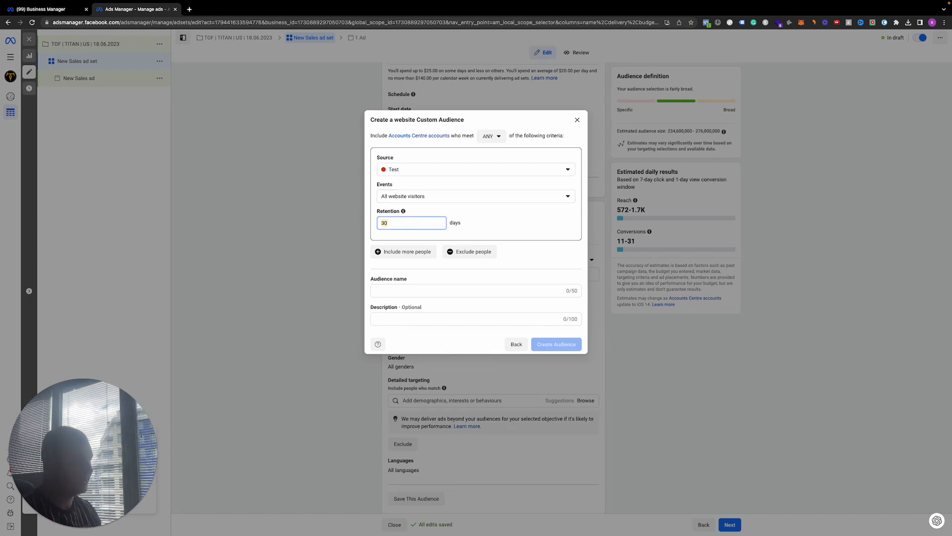
{"action": "left_click", "coordinate": [501, 230]}
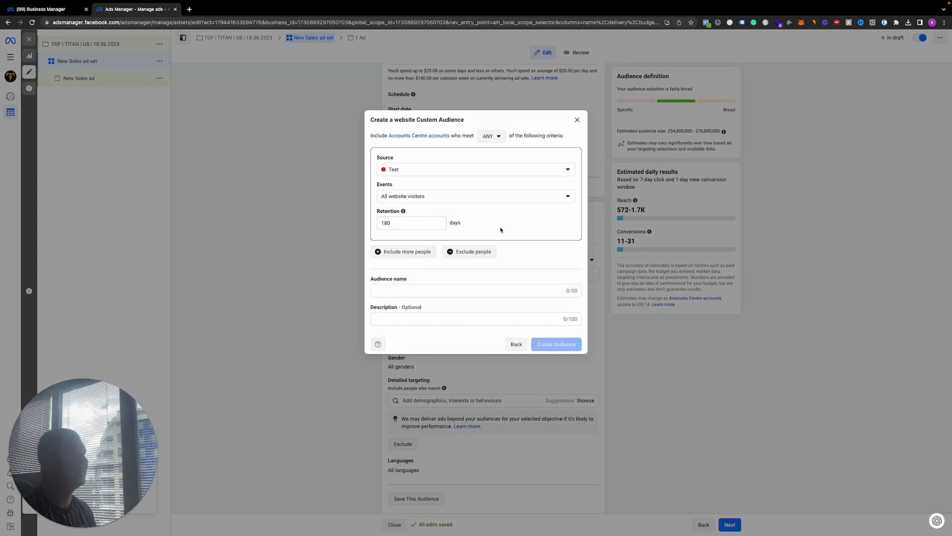
Step: Try a retention of 181 days for the website visitors audience and clear the value
{"action": "left_click", "coordinate": [413, 223]}
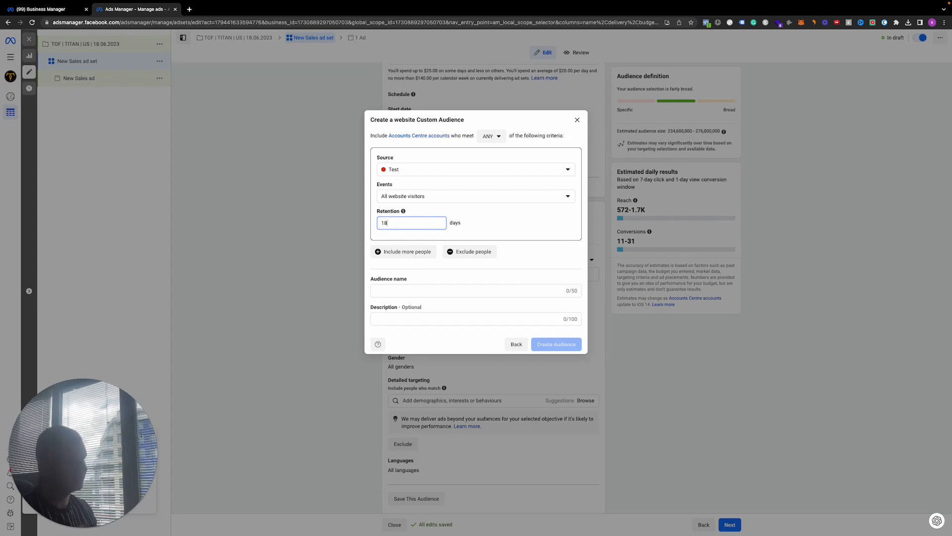
{"action": "type", "text": "0"}
{"action": "left_click", "coordinate": [487, 233]}
{"action": "left_click", "coordinate": [432, 222]}
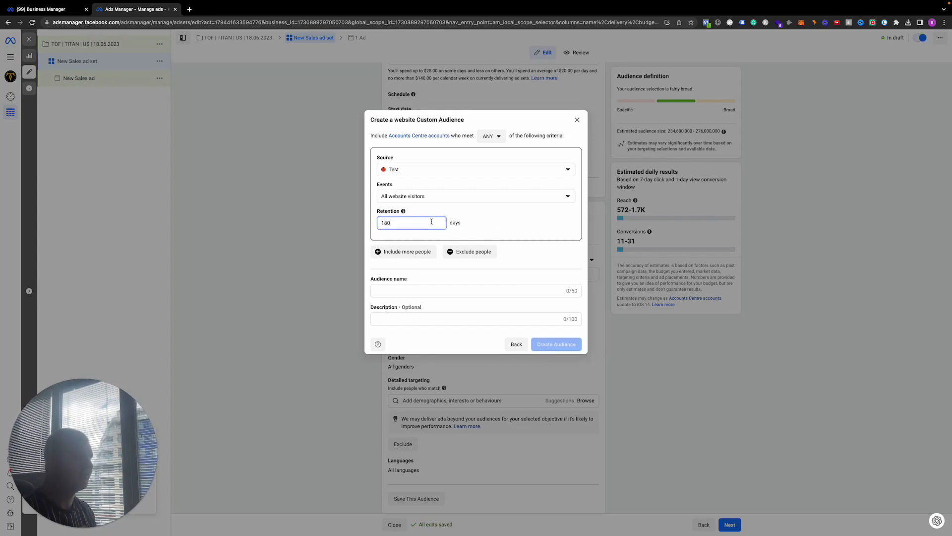
{"action": "type", "text": "1"}
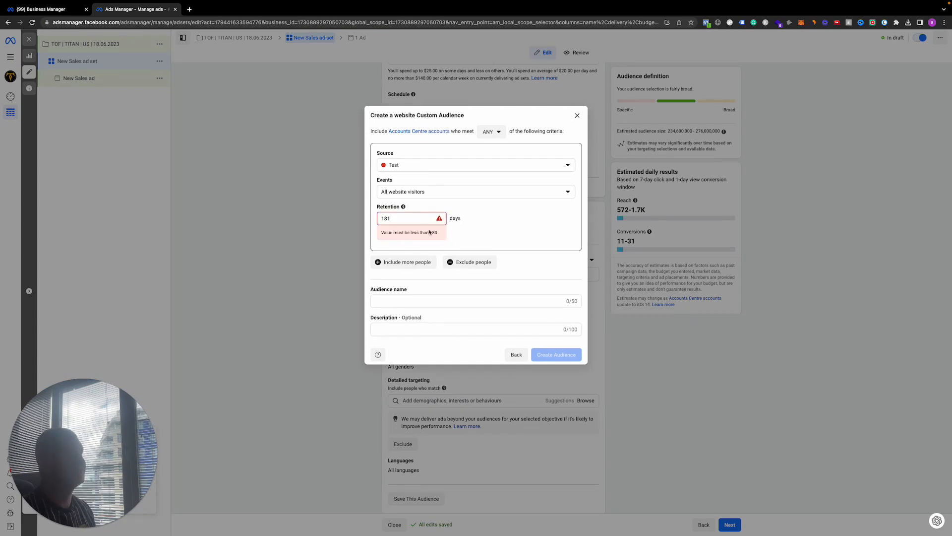
{"action": "key", "text": "BackSpace"}
{"action": "key", "text": "BackSpace"}
{"action": "key", "text": "BackSpace"}
{"action": "key", "text": "BackSpace"}
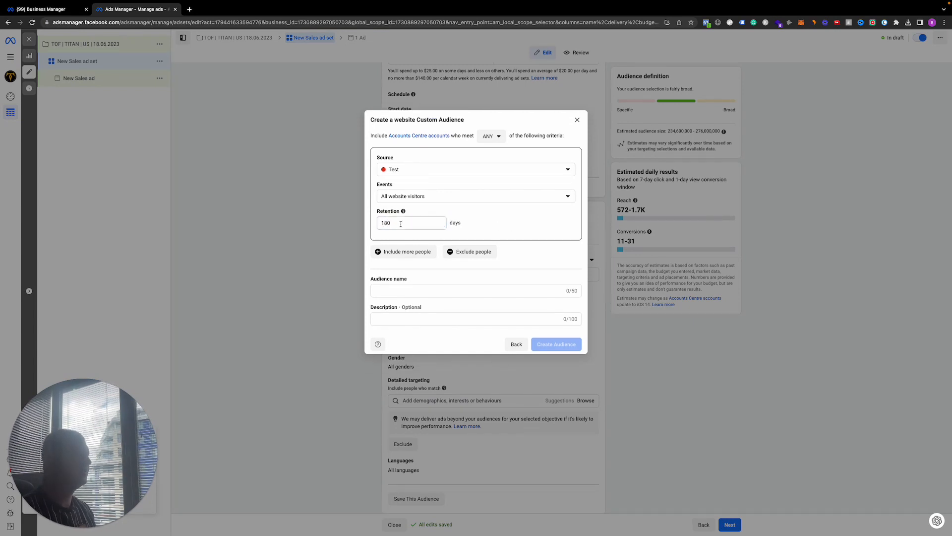
Step: Try a retention of 3060 days for the website audience and restore it to 180 days
{"action": "type", "text": "3060"}
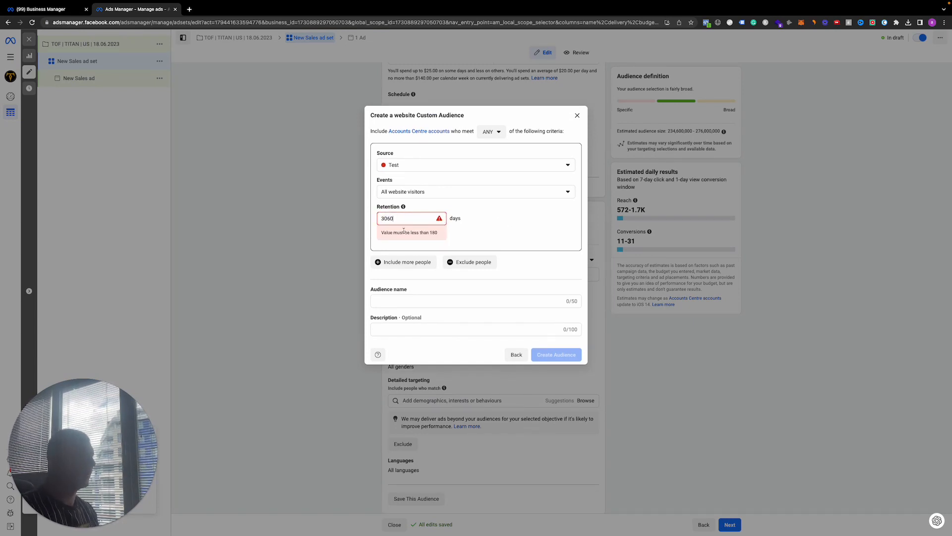
{"action": "key", "text": "BackSpace"}
{"action": "key", "text": "BackSpace"}
{"action": "key", "text": "BackSpace"}
{"action": "key", "text": "BackSpace"}
{"action": "type", "text": "180"}
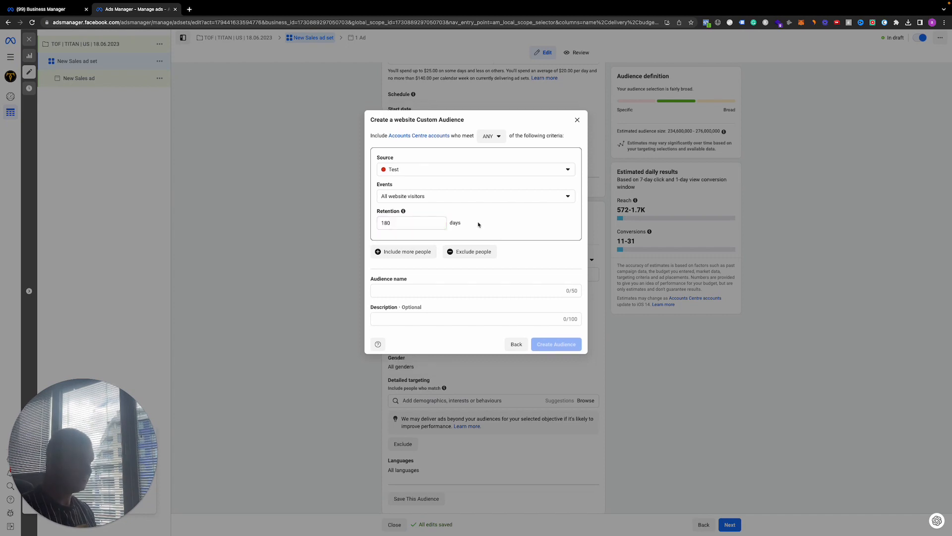
Step: Set the website visitors audience's retention to 30 days
{"action": "double_click", "coordinate": [428, 223]}
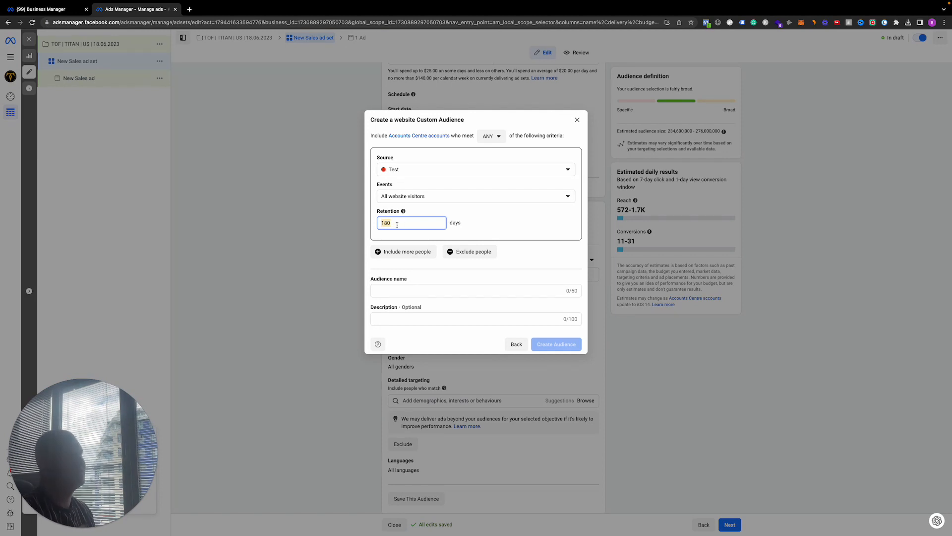
{"action": "type", "text": "30"}
{"action": "left_click", "coordinate": [434, 230]}
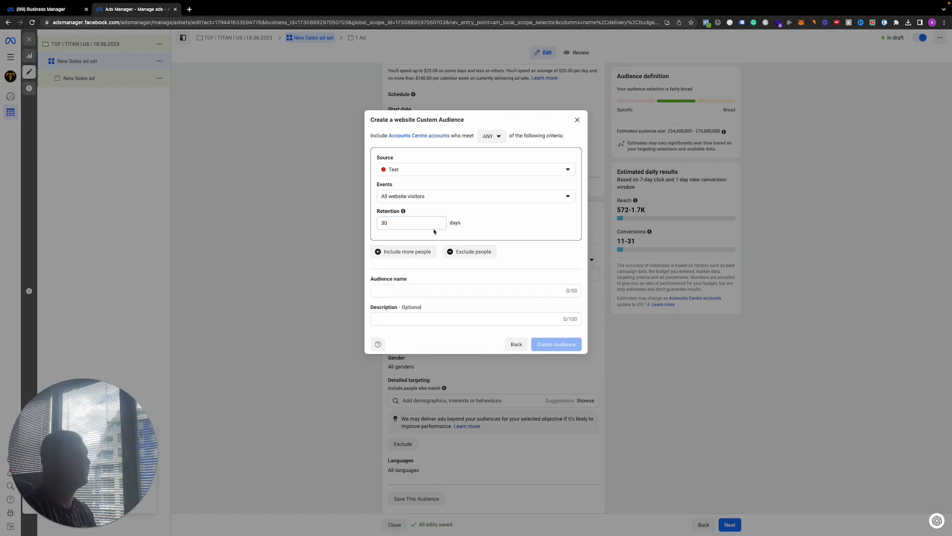
Step: Draft the website audience name WV 30 - Titan Agency, clear it and return to the choice of Custom Audience source
{"action": "left_click", "coordinate": [390, 289]}
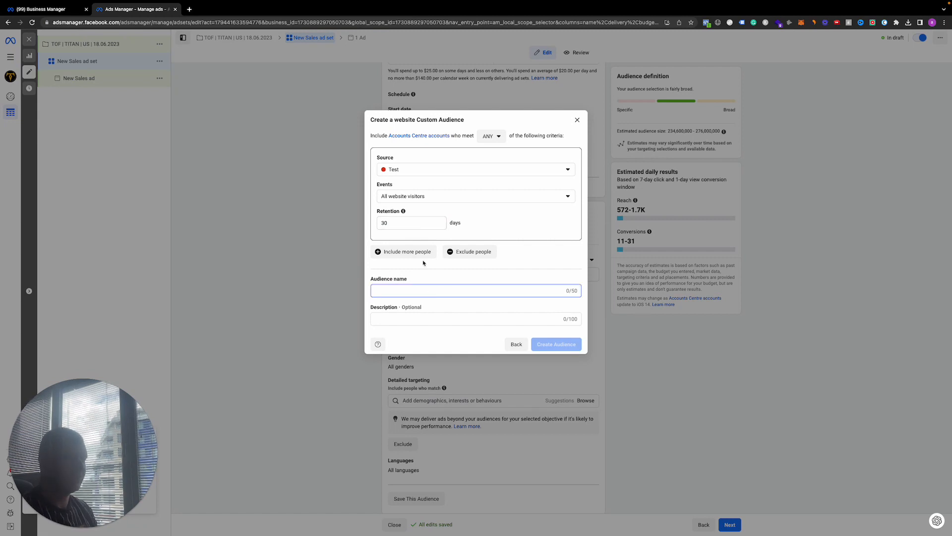
{"action": "type", "text": "WV 30 -"}
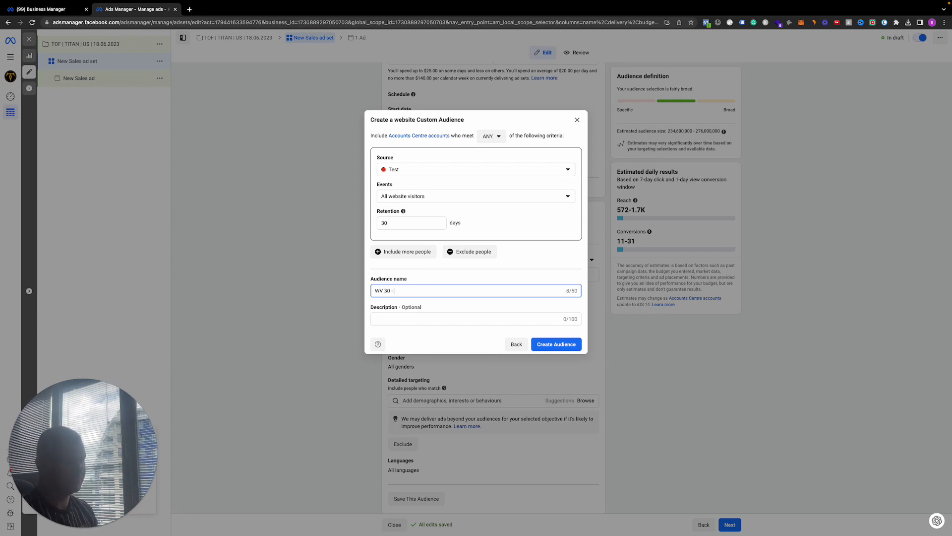
{"action": "type", "text": " Titan Agency"}
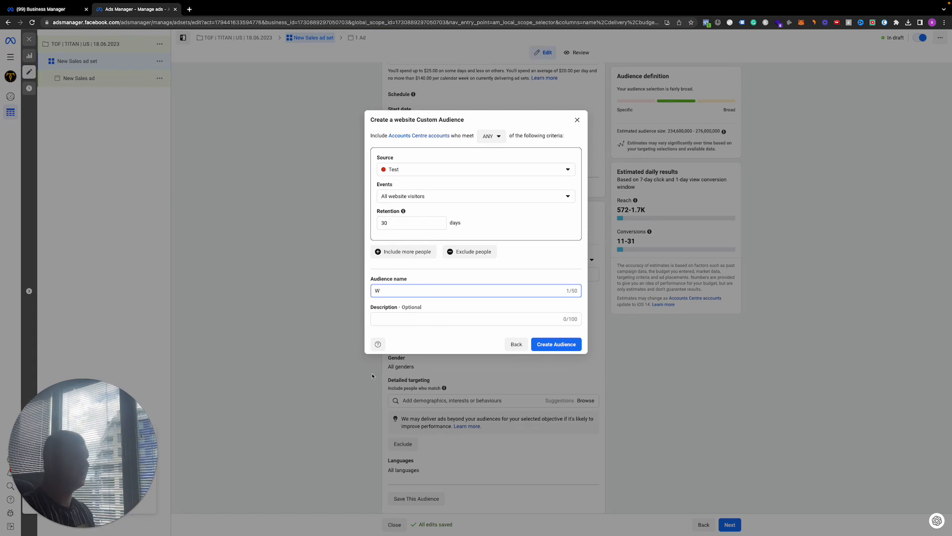
{"action": "key", "text": "BackSpace"}
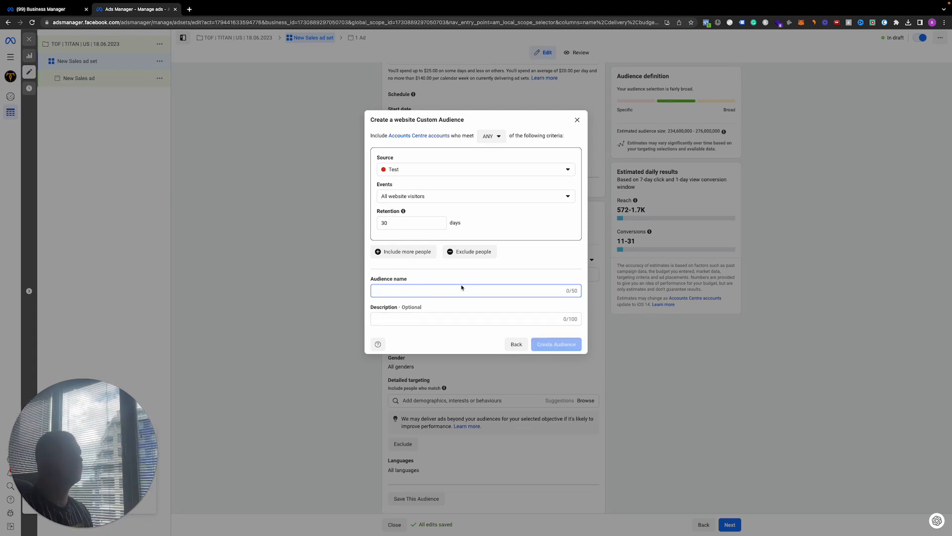
{"action": "left_click", "coordinate": [517, 345]}
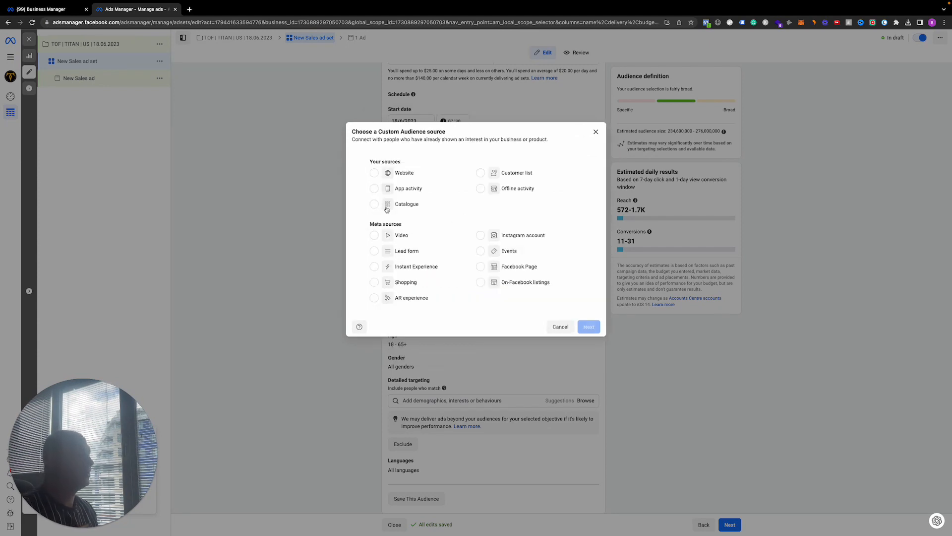
Step: Choose Customer list as the Custom Audience source and state that the list has no customer value column
{"action": "left_click", "coordinate": [515, 173]}
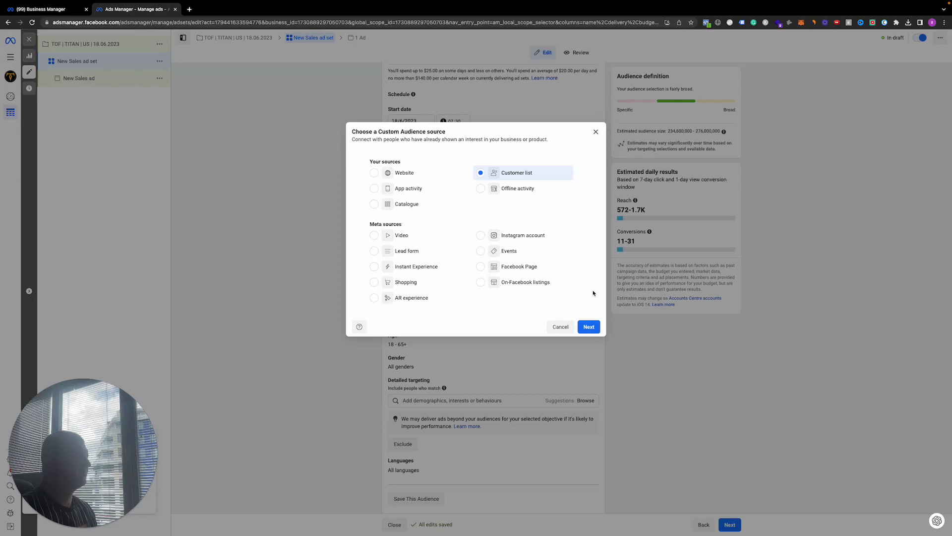
{"action": "left_click", "coordinate": [587, 327]}
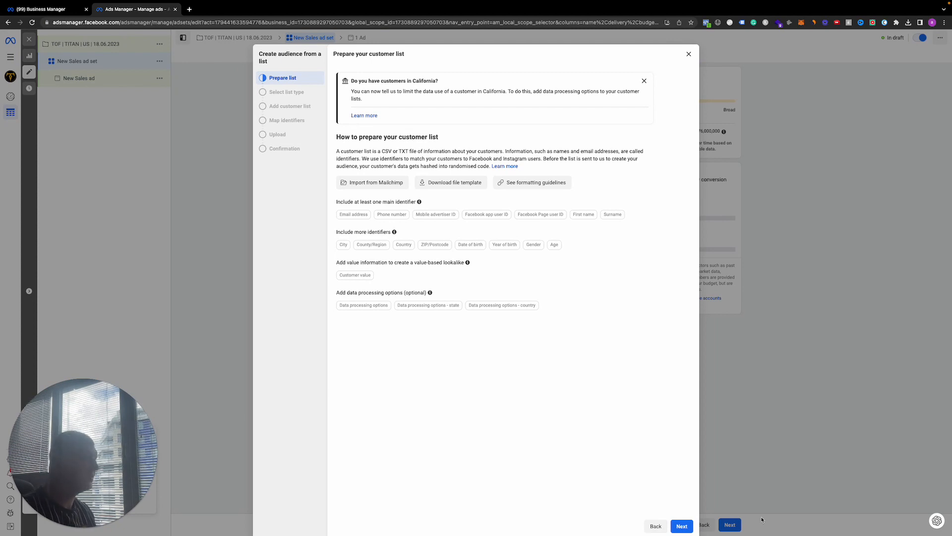
{"action": "left_click", "coordinate": [682, 525]}
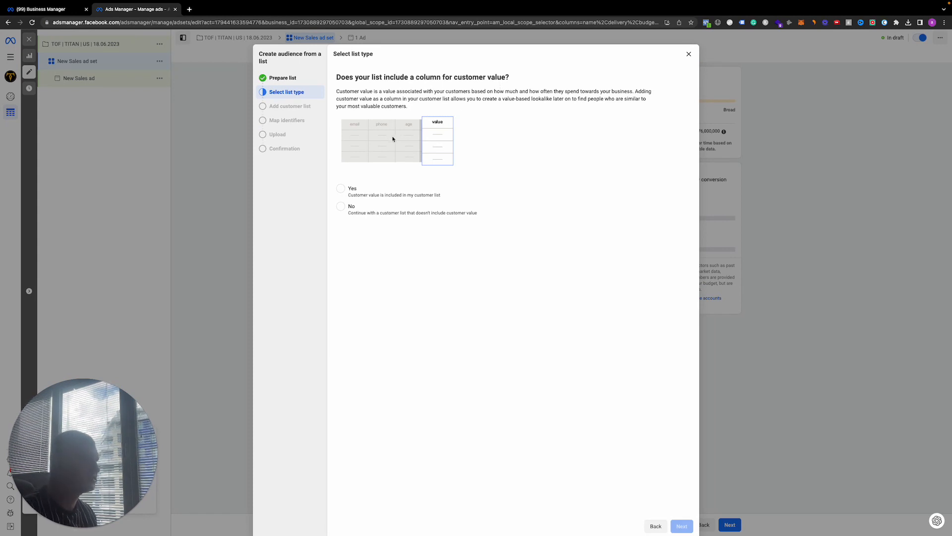
{"action": "left_click", "coordinate": [340, 188]}
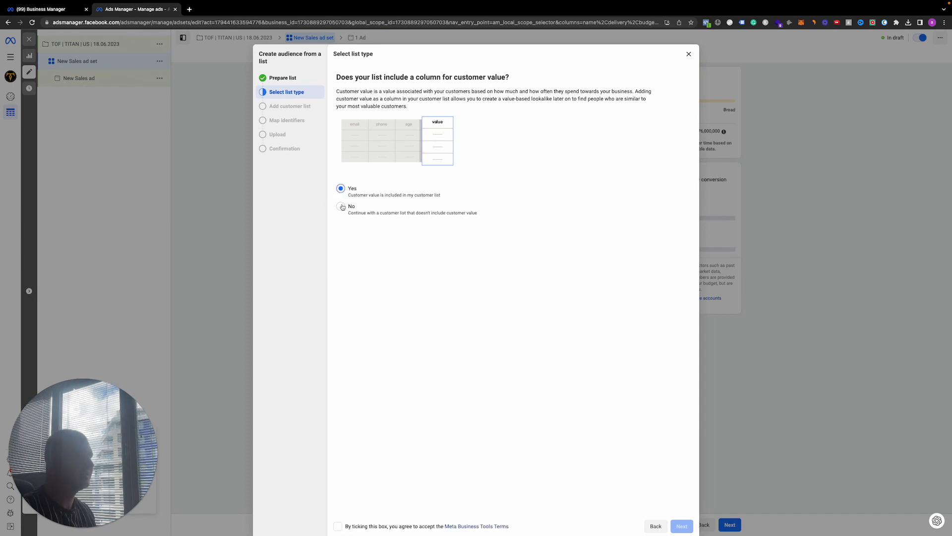
{"action": "left_click", "coordinate": [342, 206]}
{"action": "left_click", "coordinate": [682, 526]}
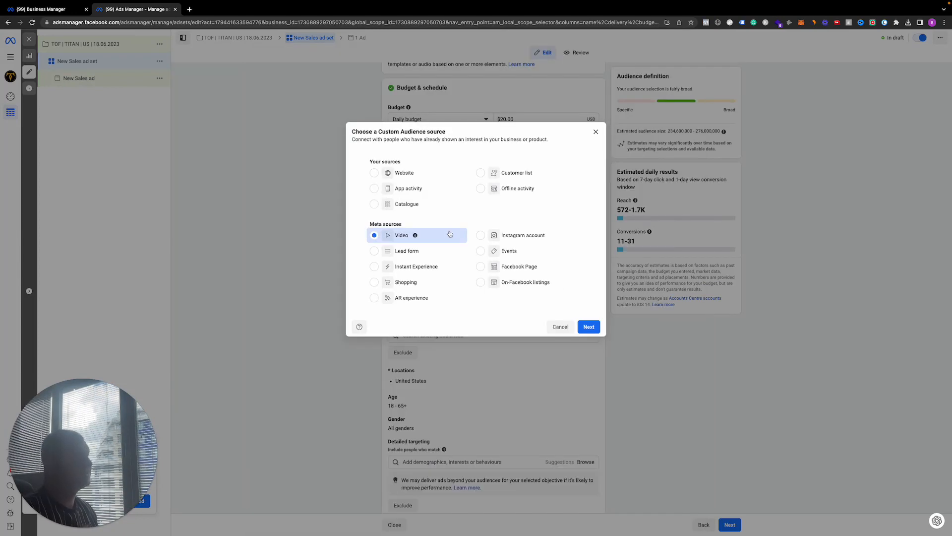
Step: Try a video engagement audience of 95% viewers with the draft name VV 95% -, and return to the source choice
{"action": "left_click", "coordinate": [589, 326]}
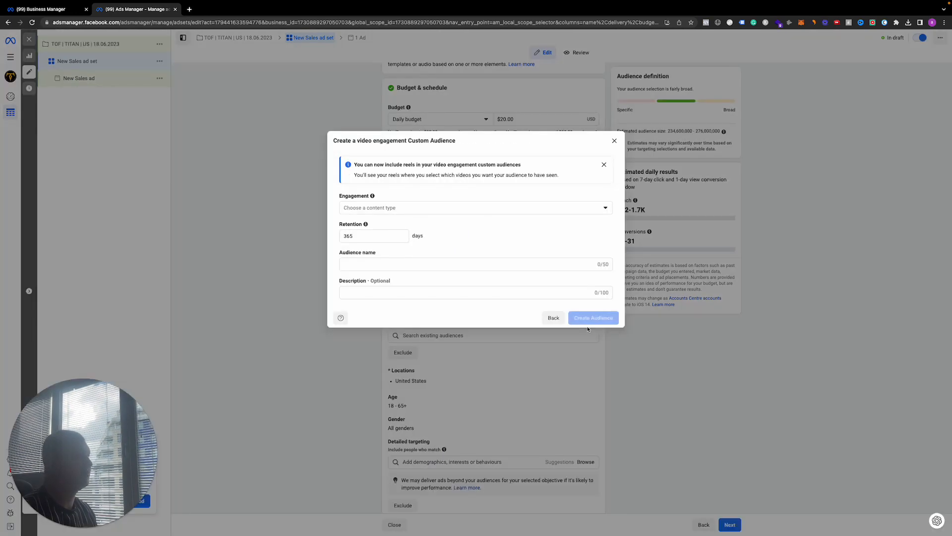
{"action": "left_click", "coordinate": [374, 214]}
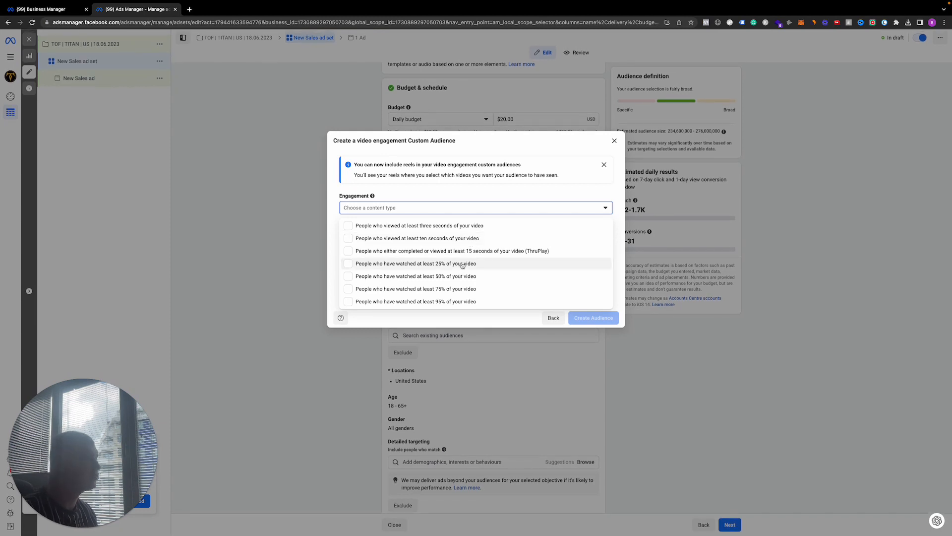
{"action": "left_click", "coordinate": [452, 300]}
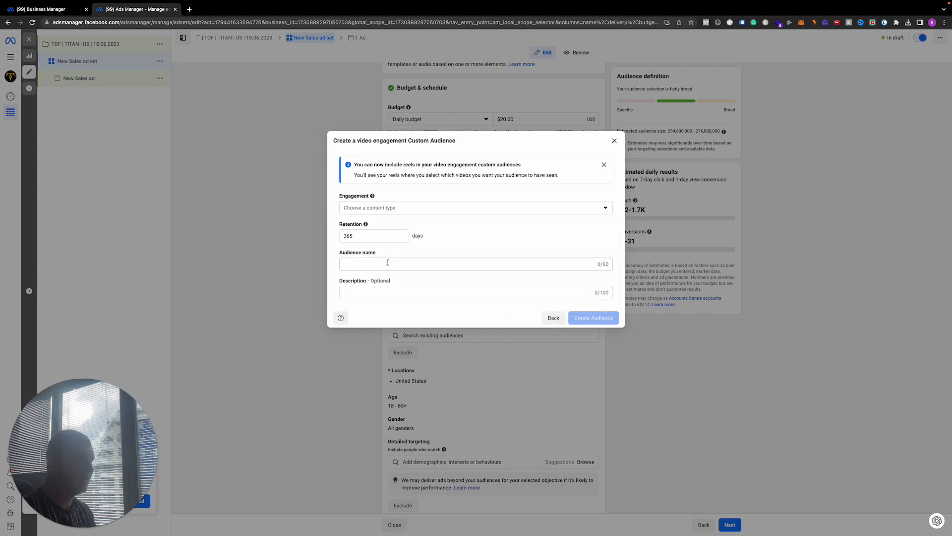
{"action": "left_click", "coordinate": [440, 266]}
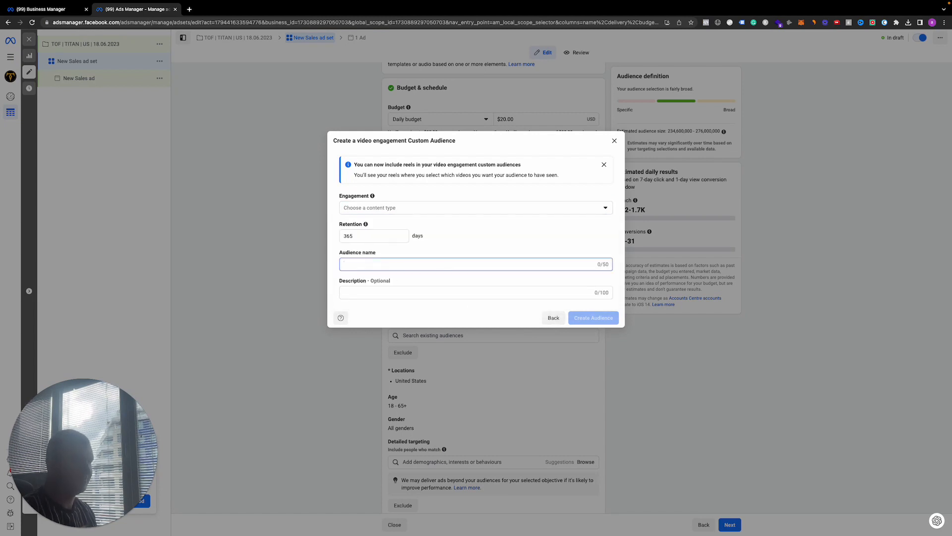
{"action": "type", "text": "VV 95% -"}
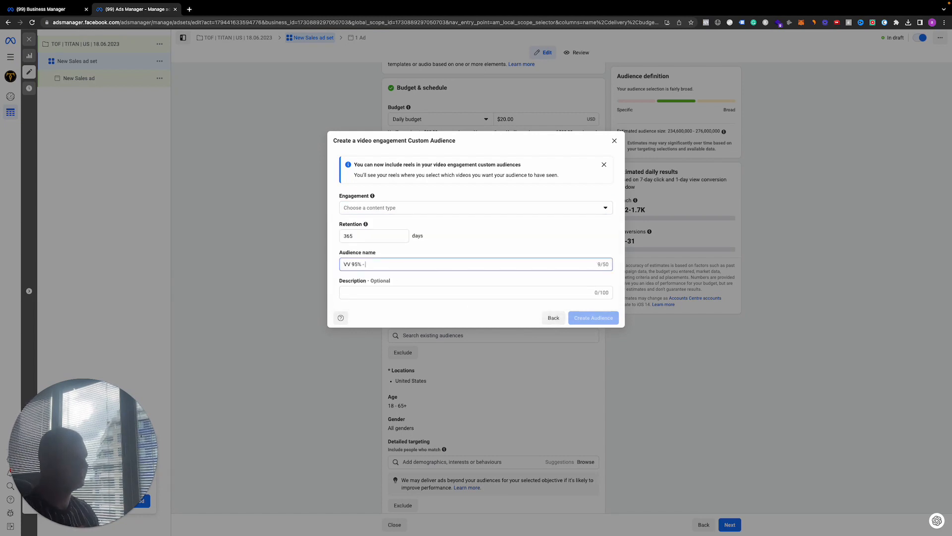
{"action": "left_click", "coordinate": [553, 317]}
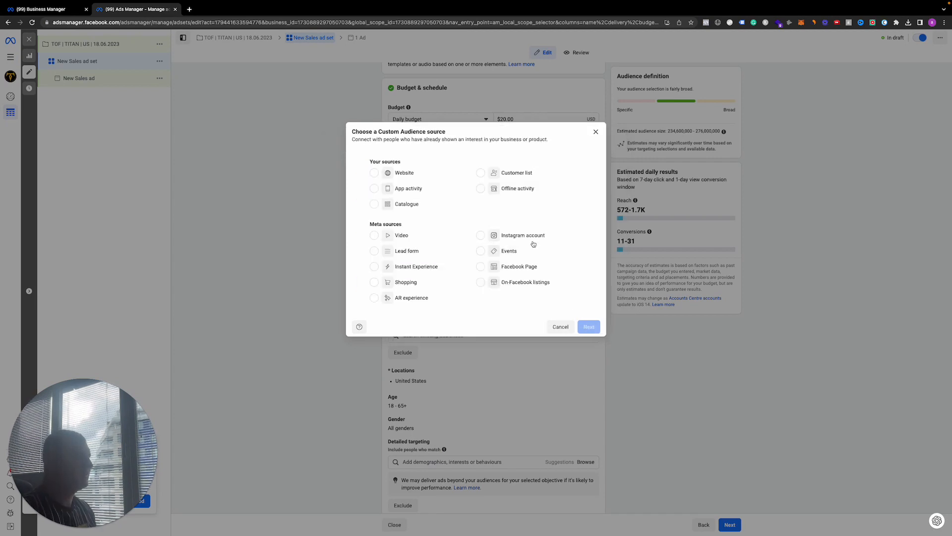
Step: Choose Instagram account as the Custom Audience source and keep everyone who engaged with this professional account as the event
{"action": "left_click", "coordinate": [537, 236]}
{"action": "left_click", "coordinate": [525, 270]}
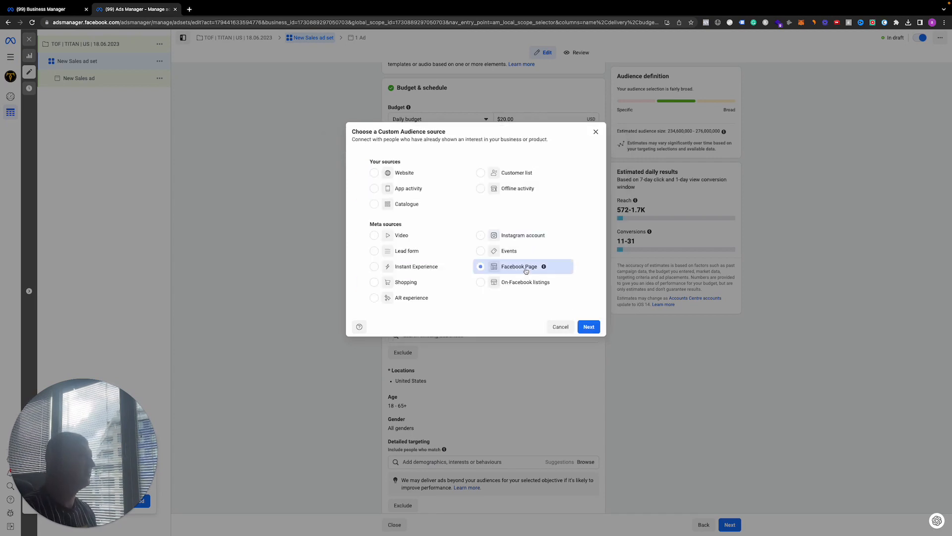
{"action": "left_click", "coordinate": [541, 236]}
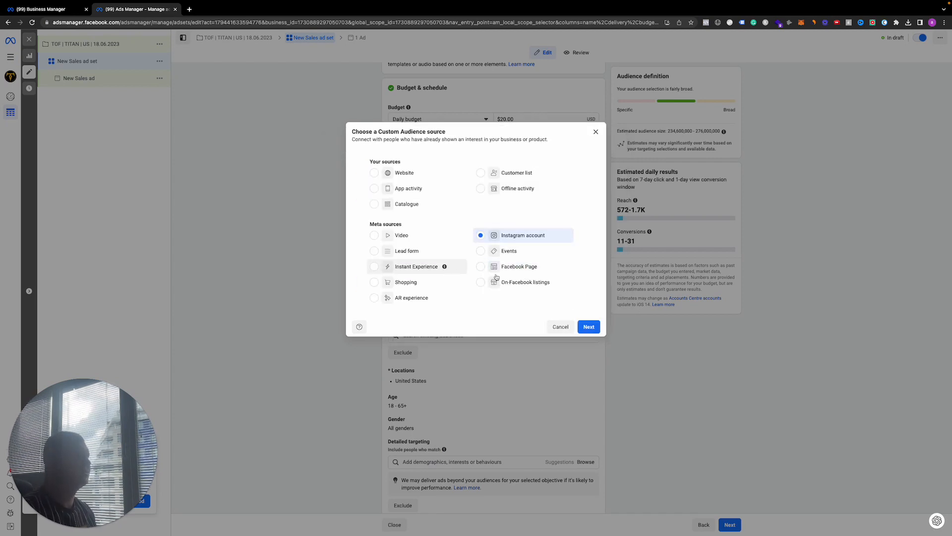
{"action": "left_click", "coordinate": [589, 328]}
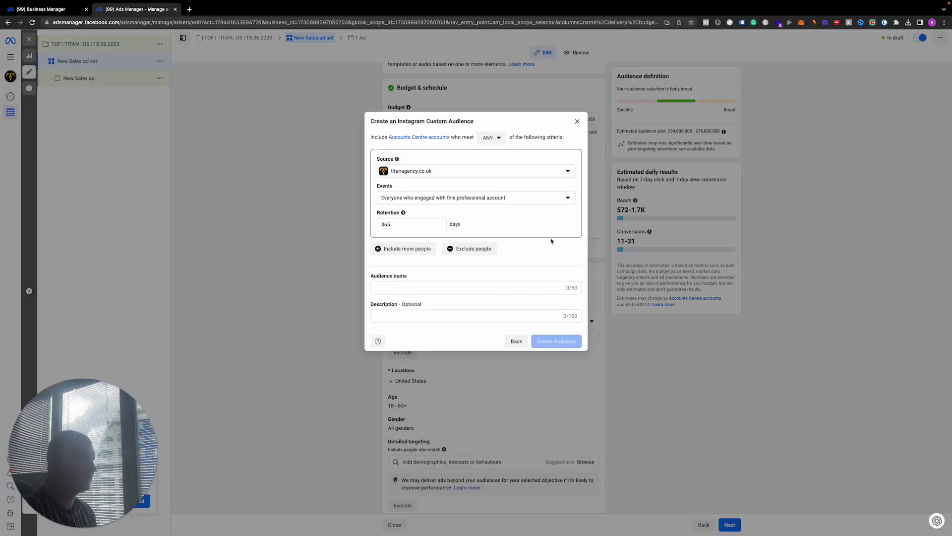
{"action": "left_click", "coordinate": [418, 199]}
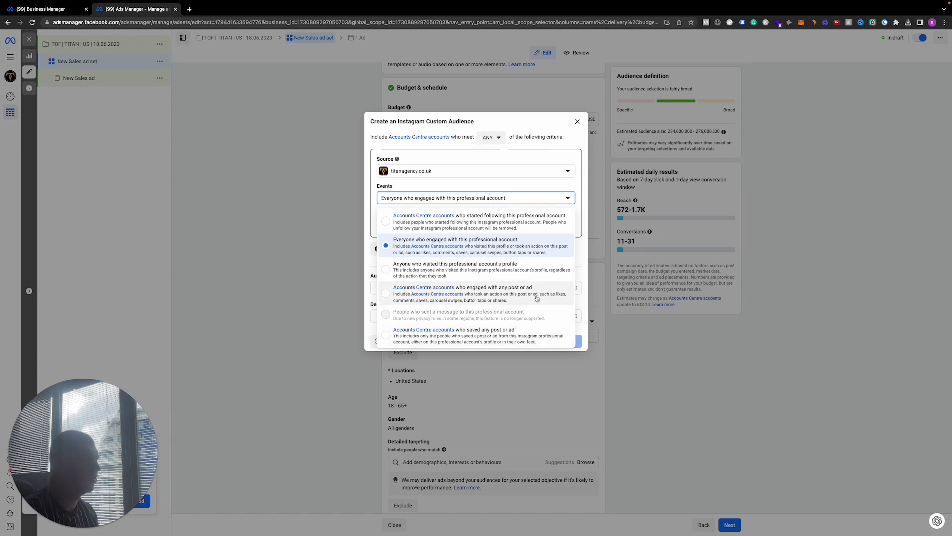
{"action": "left_click", "coordinate": [427, 243]}
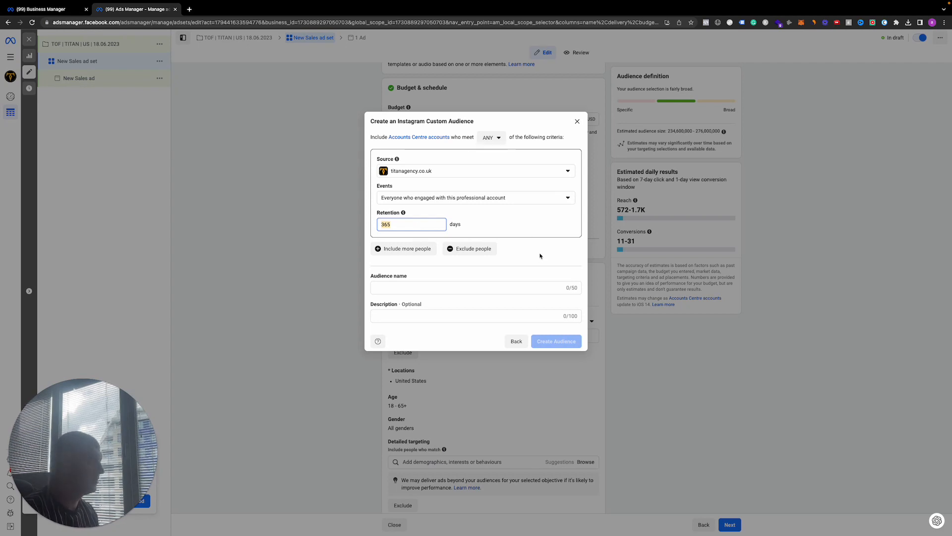
Step: Try a retention of 366 days for the Instagram audience and restore it to 365 days
{"action": "left_click", "coordinate": [400, 223]}
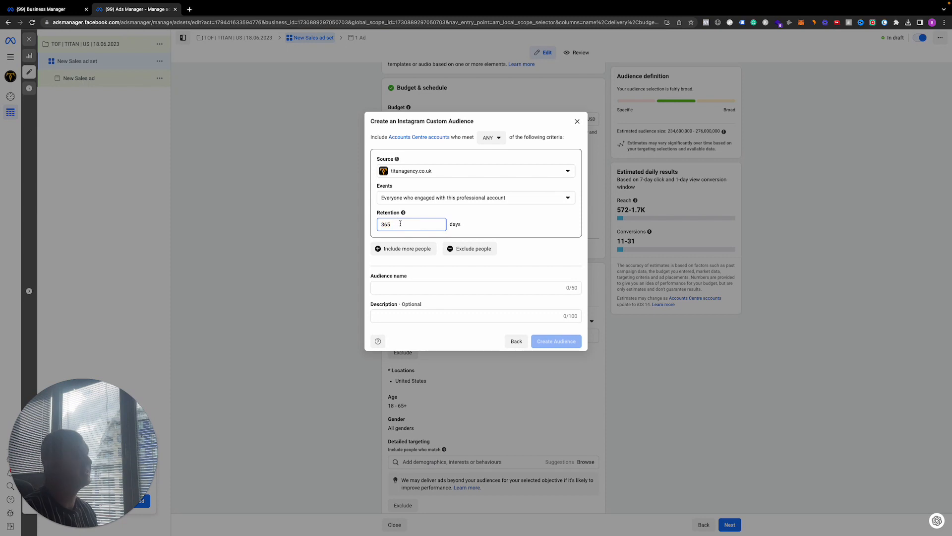
{"action": "double_click", "coordinate": [401, 229]}
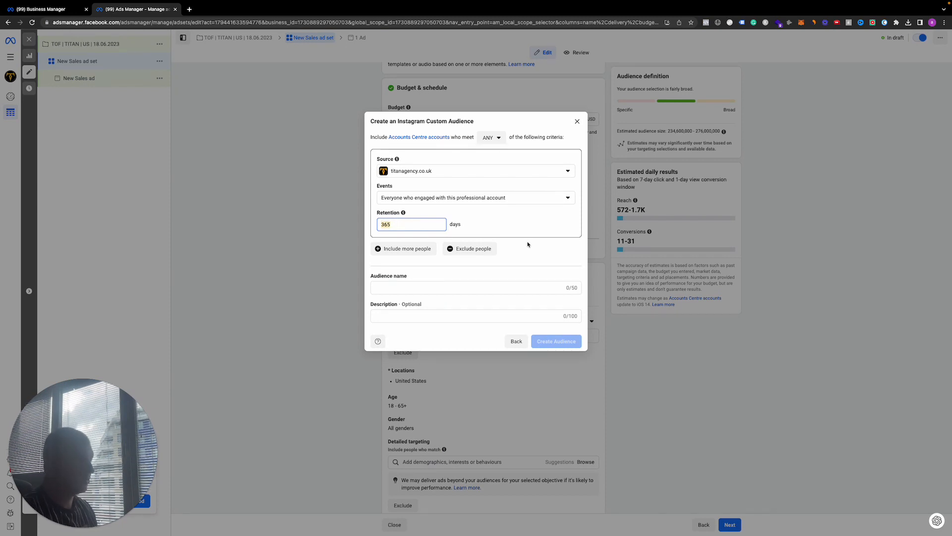
{"action": "type", "text": "365"}
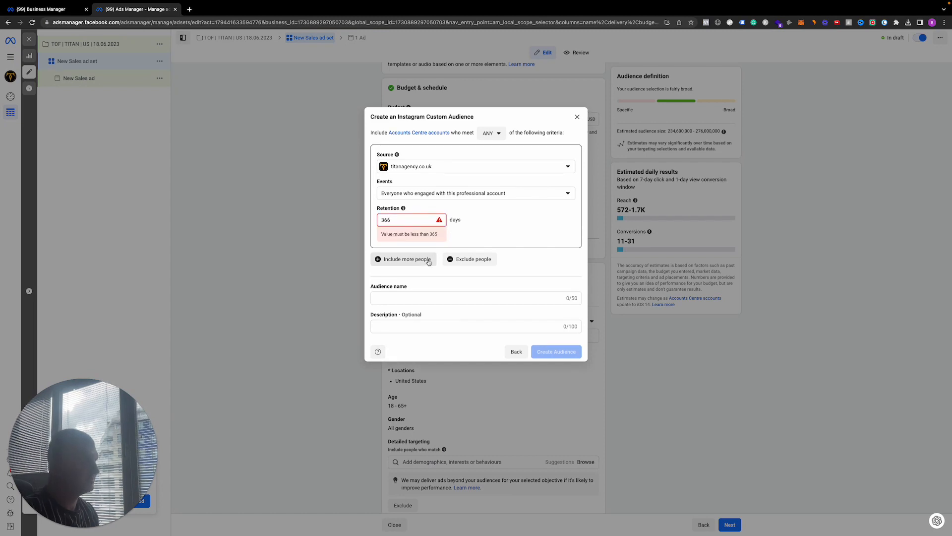
{"action": "left_click", "coordinate": [433, 238]}
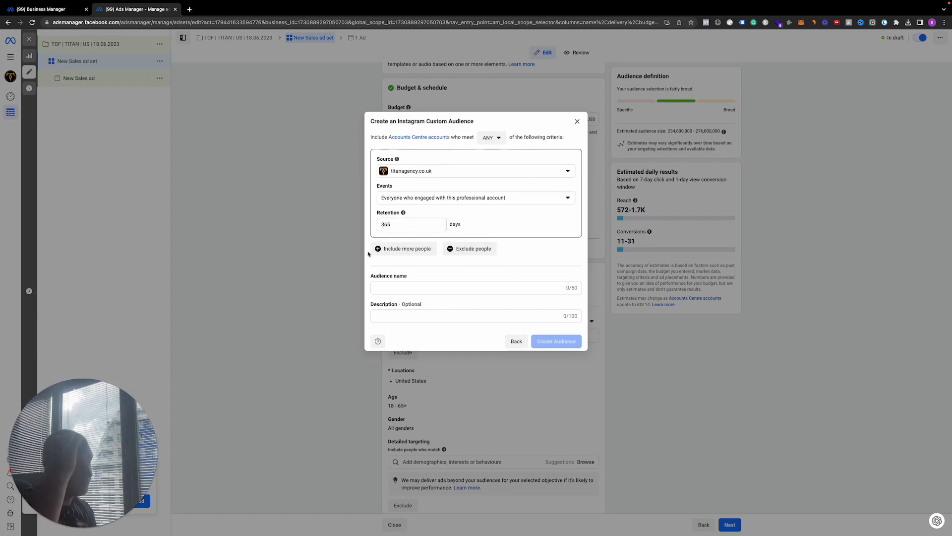
Step: Try the audience name IG engagement 365 - Business Name for the Instagram audience and leave the setup without creating it
{"action": "left_click", "coordinate": [423, 287]}
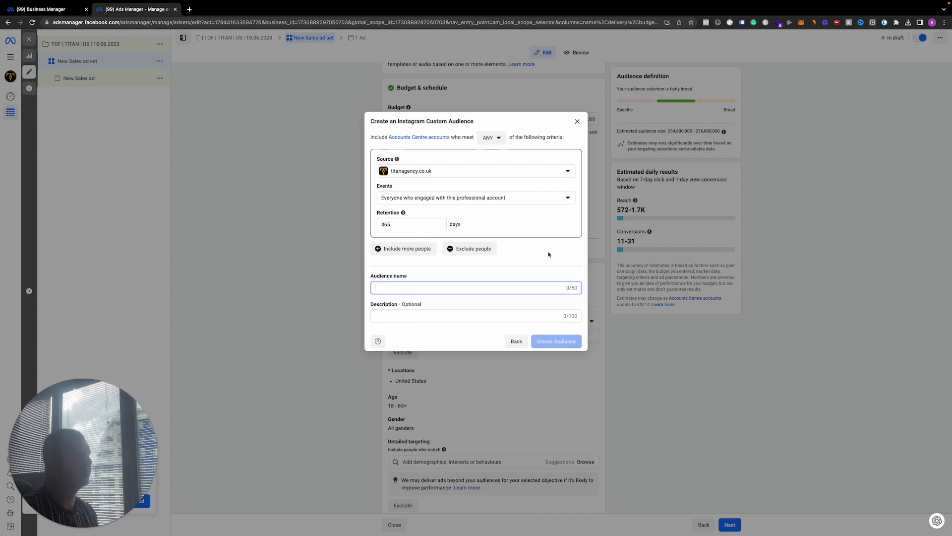
{"action": "type", "text": "IG "}
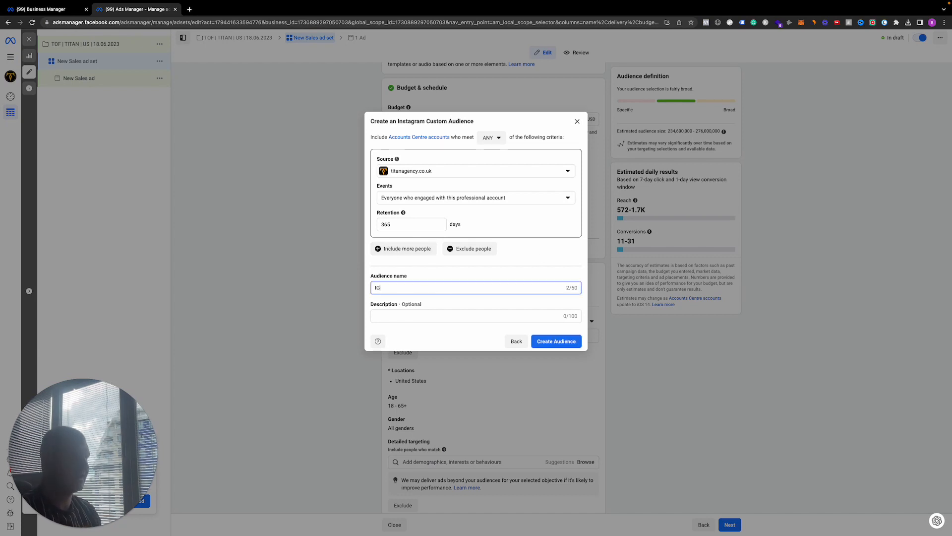
{"action": "type", "text": "engagement"}
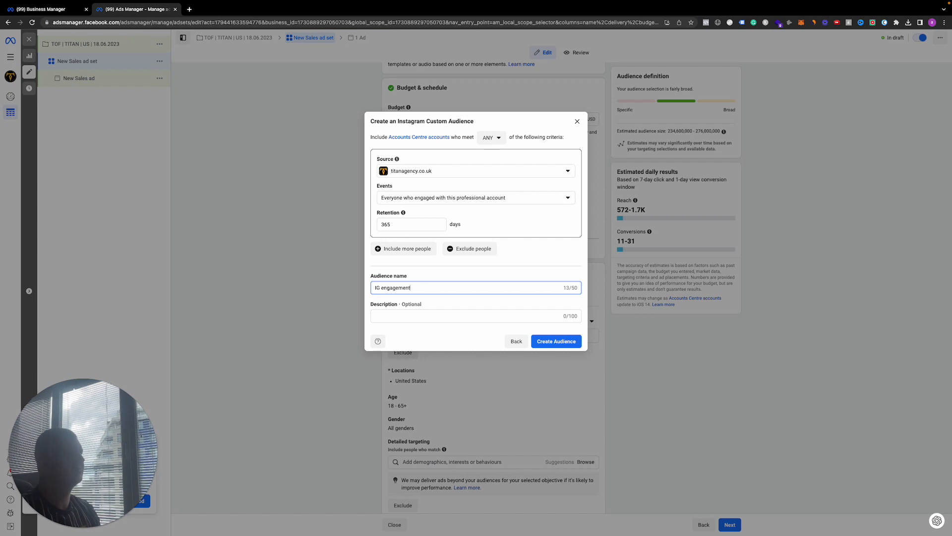
{"action": "type", "text": " 365 - "}
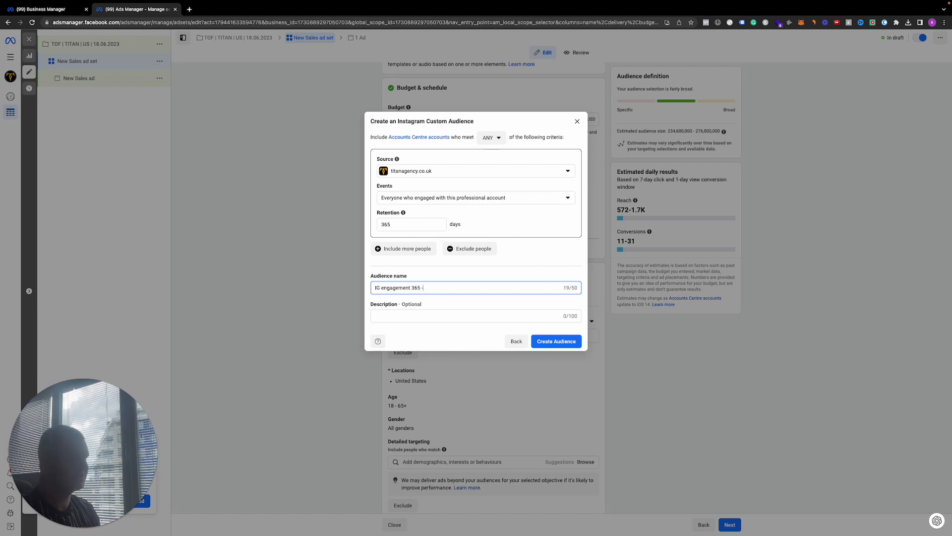
{"action": "type", "text": "Business N"}
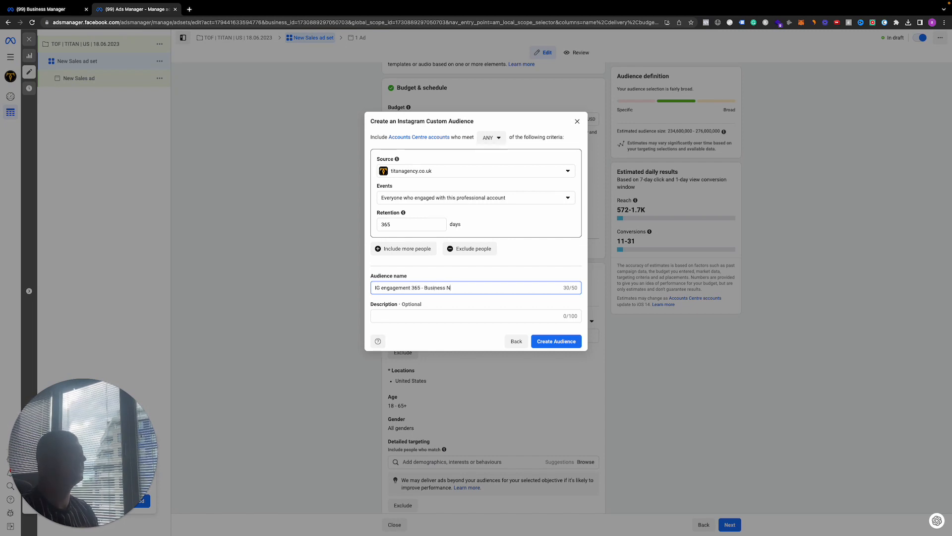
{"action": "type", "text": "ame"}
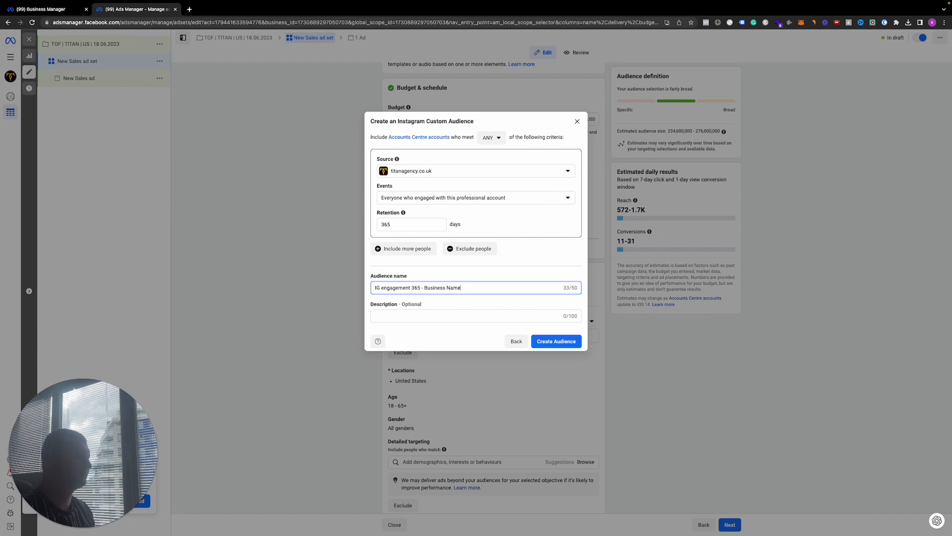
{"action": "left_click", "coordinate": [515, 342]}
{"action": "left_click", "coordinate": [559, 327]}
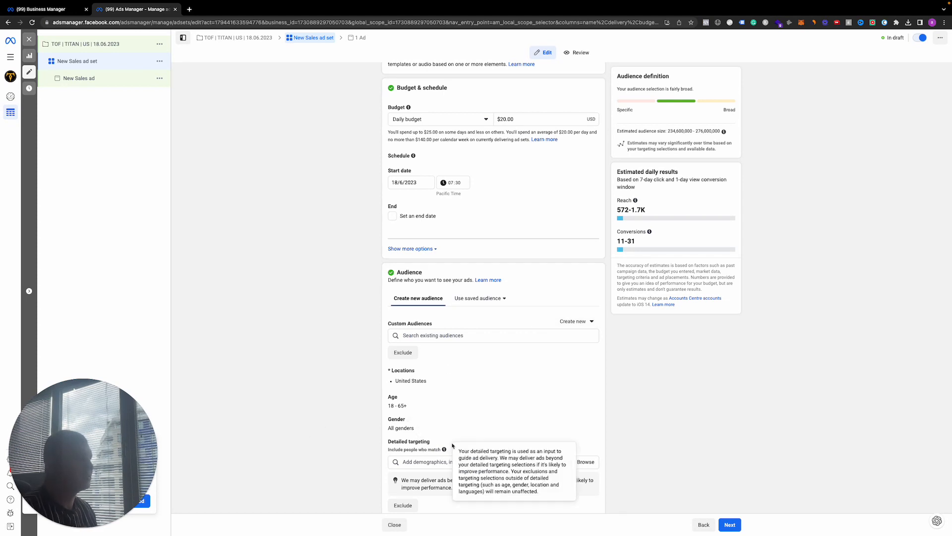
Step: Start a Lookalike Audience and set its audience location to United States
{"action": "left_click", "coordinate": [590, 322]}
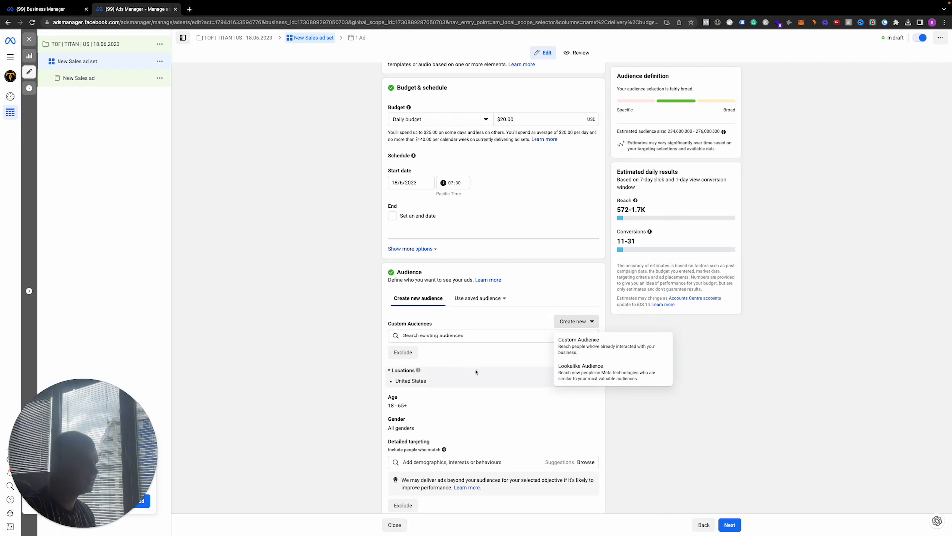
{"action": "left_click", "coordinate": [575, 375]}
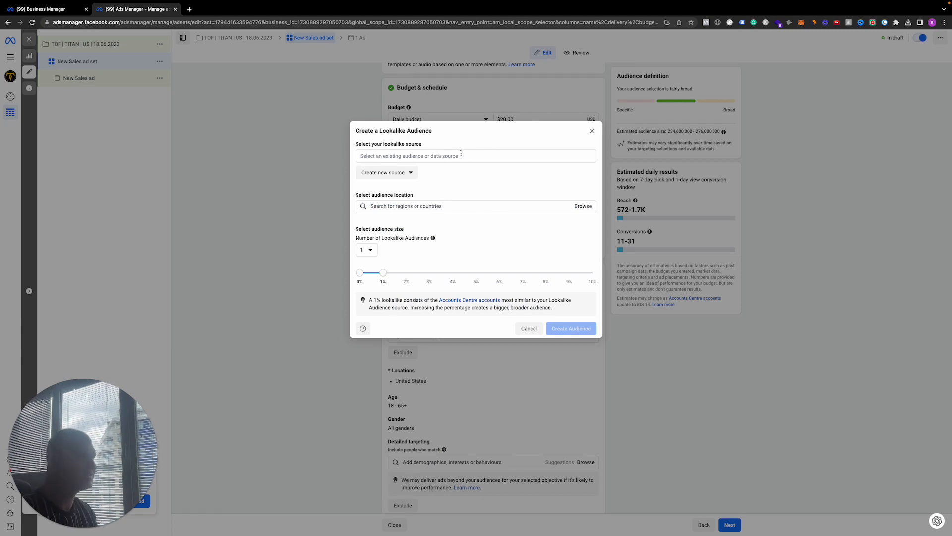
{"action": "left_click", "coordinate": [418, 207]}
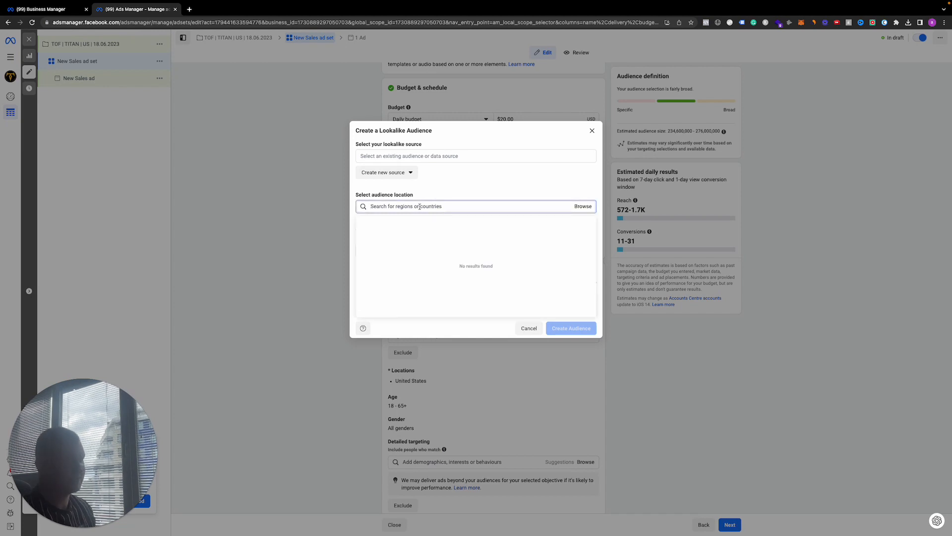
{"action": "type", "text": "united s"}
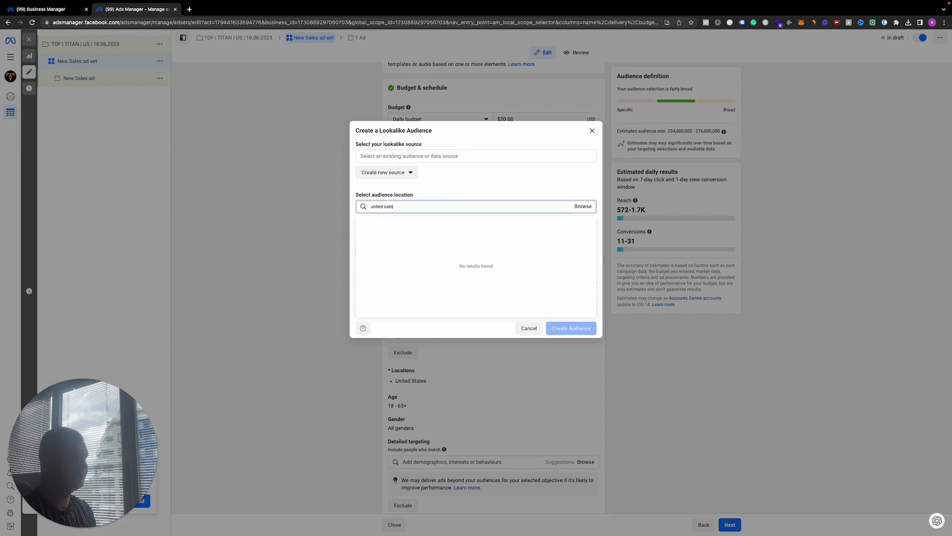
{"action": "type", "text": "ate"}
{"action": "key", "text": "BackSpace"}
{"action": "left_click", "coordinate": [407, 220]}
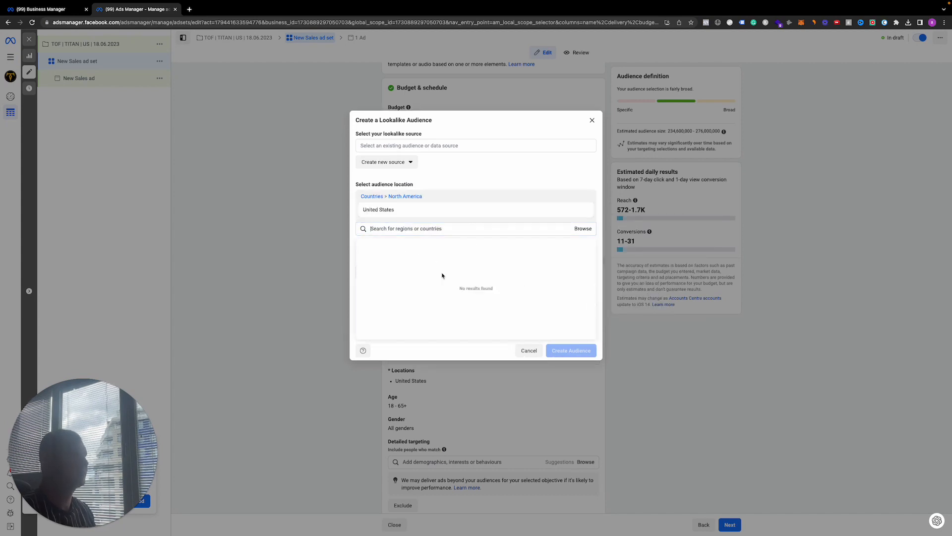
{"action": "left_click", "coordinate": [594, 177]}
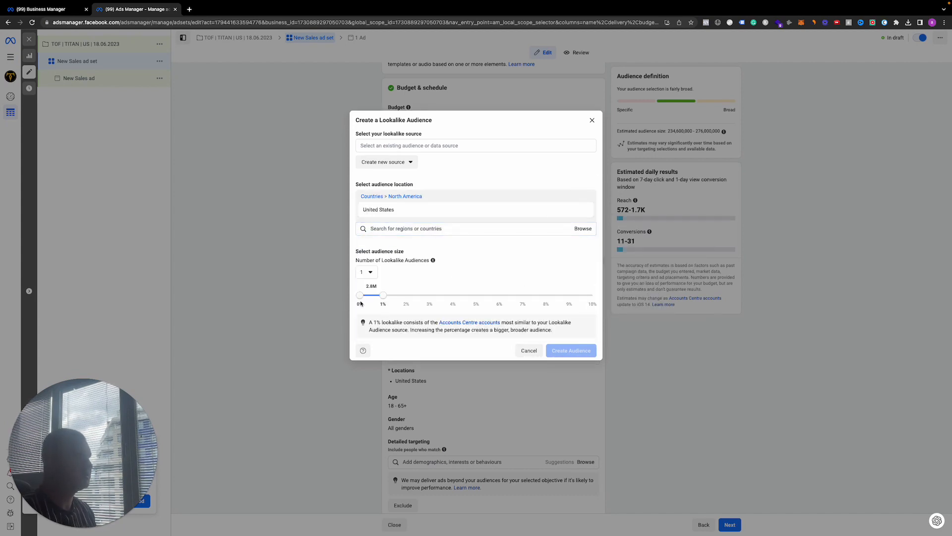
Step: Try a Lookalike audience size of 10%, return it to 1%, and cancel the Lookalike Audience
{"action": "mouse_move", "coordinate": [384, 296]}
{"action": "left_mouse_down"}
{"action": "mouse_move", "coordinate": [452, 300]}
{"action": "mouse_move", "coordinate": [360, 300]}
{"action": "mouse_move", "coordinate": [377, 300]}
{"action": "left_mouse_up"}
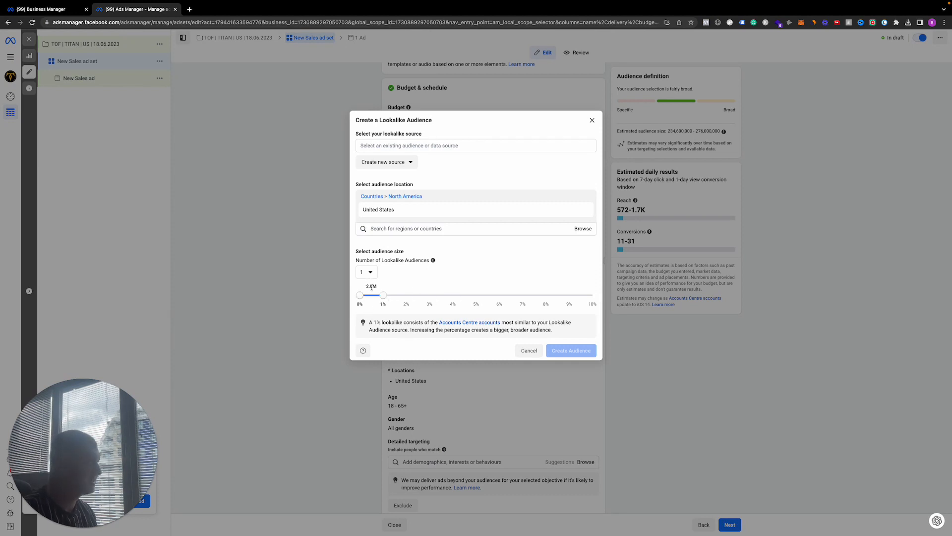
{"action": "left_click_drag", "start_coordinate": [365, 289], "coordinate": [381, 288]}
{"action": "left_click", "coordinate": [386, 298]}
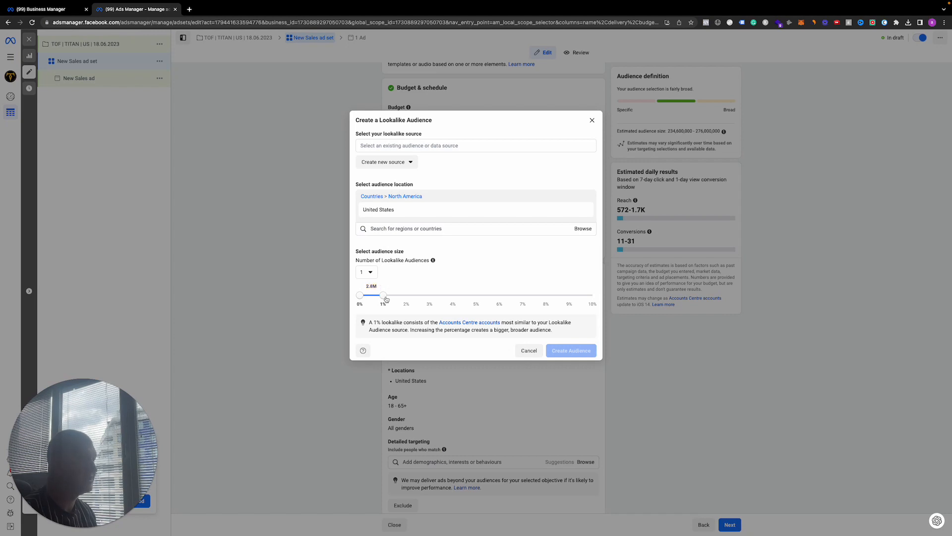
{"action": "left_click_drag", "start_coordinate": [385, 298], "coordinate": [572, 298]}
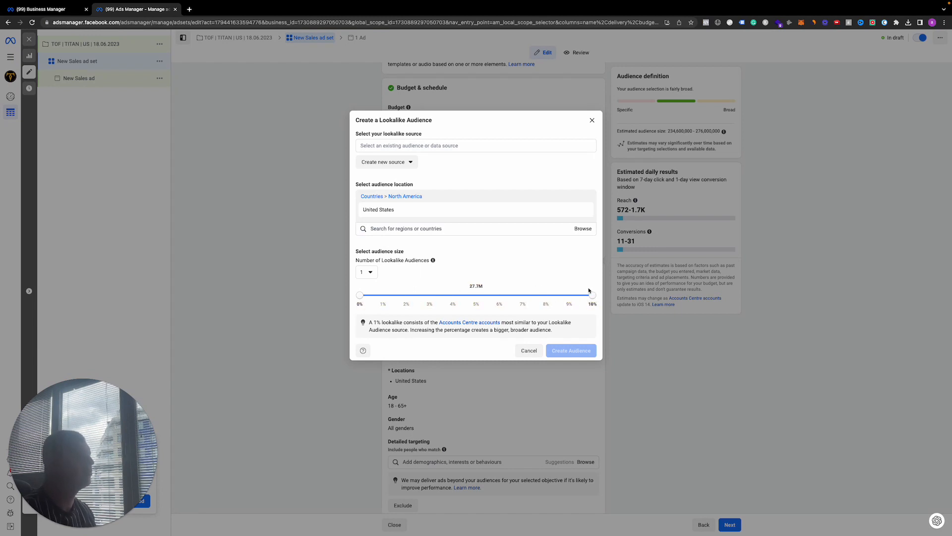
{"action": "left_click_drag", "start_coordinate": [579, 299], "coordinate": [388, 301]}
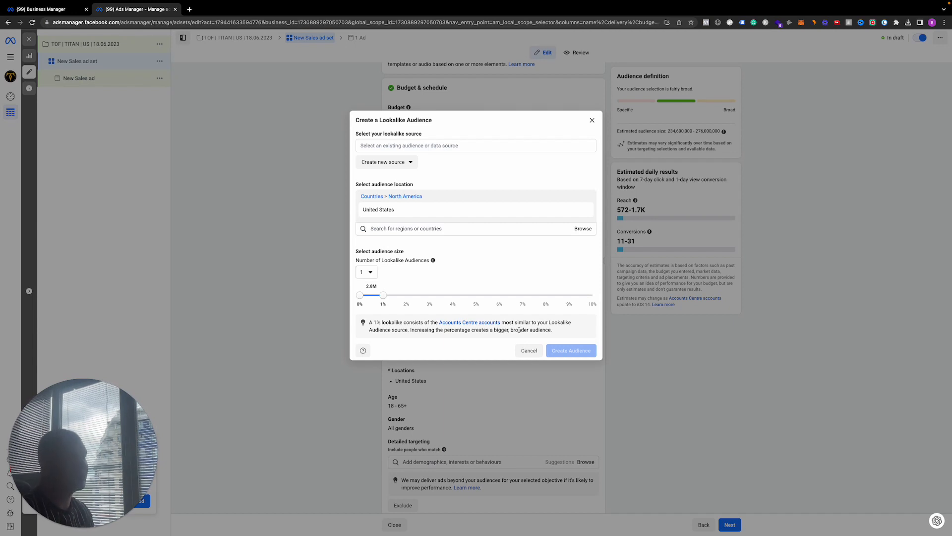
{"action": "left_click", "coordinate": [528, 350]}
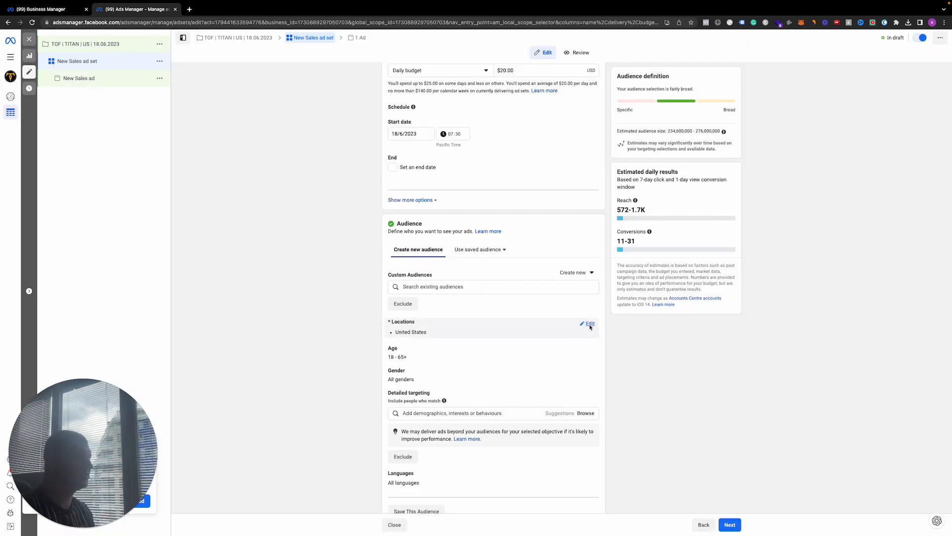
Step: Remove United States from the ad set's locations and search the locations for manchester
{"action": "left_click", "coordinate": [589, 323]}
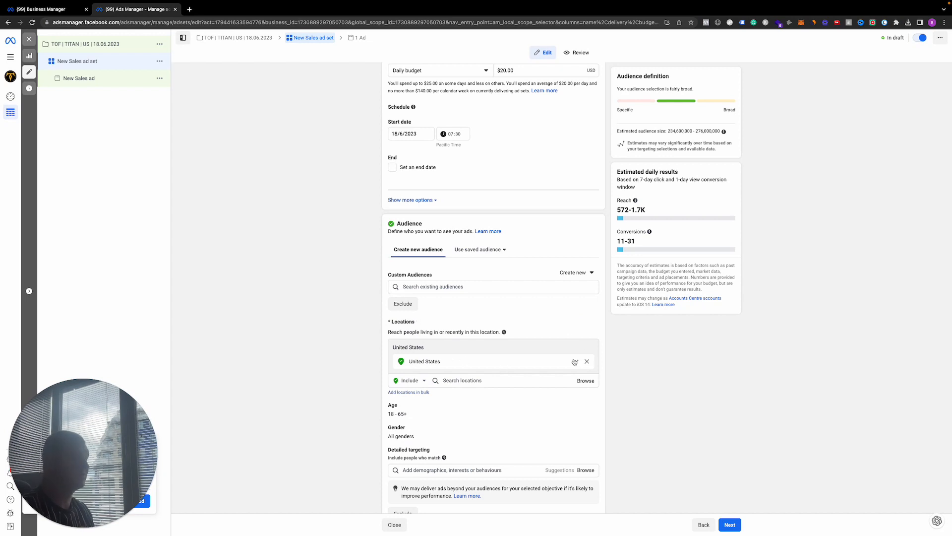
{"action": "left_click", "coordinate": [586, 361]}
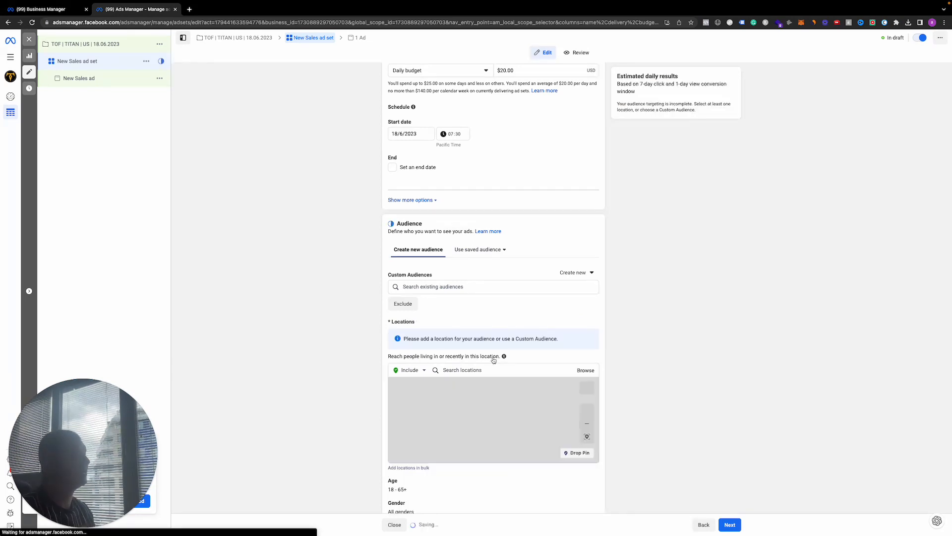
{"action": "left_click", "coordinate": [470, 370]}
{"action": "type", "text": "manchest"}
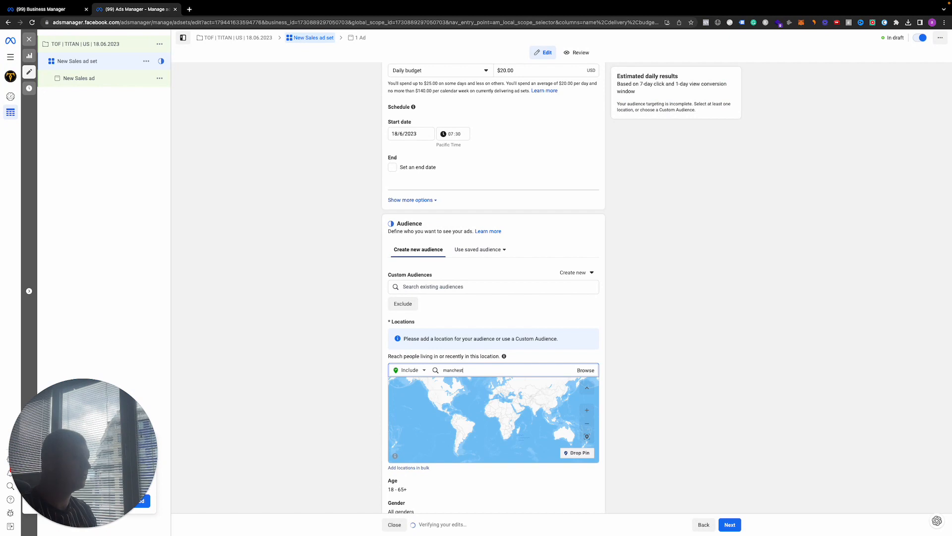
{"action": "type", "text": "er"}
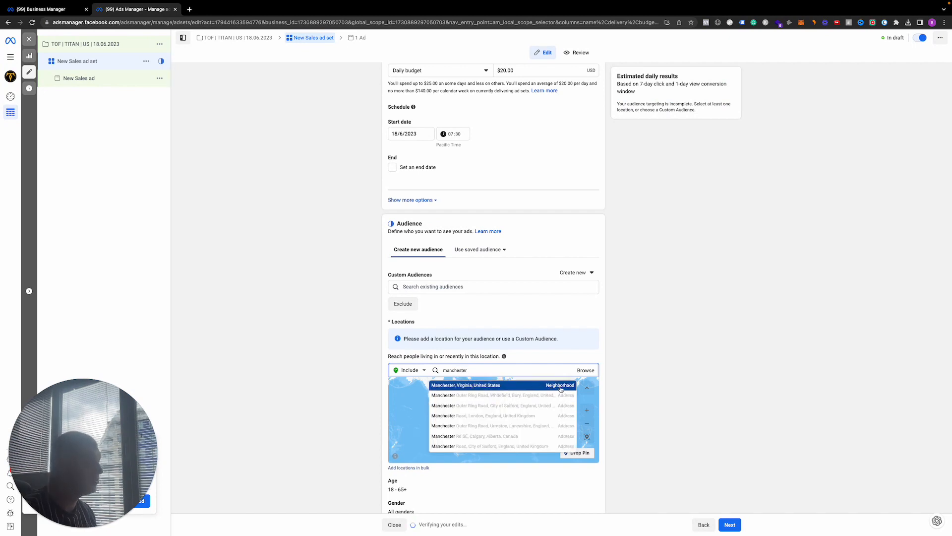
Step: Search the locations for london, try London, New Jersey, United States as the target location, and remove it
{"action": "double_click", "coordinate": [475, 369]}
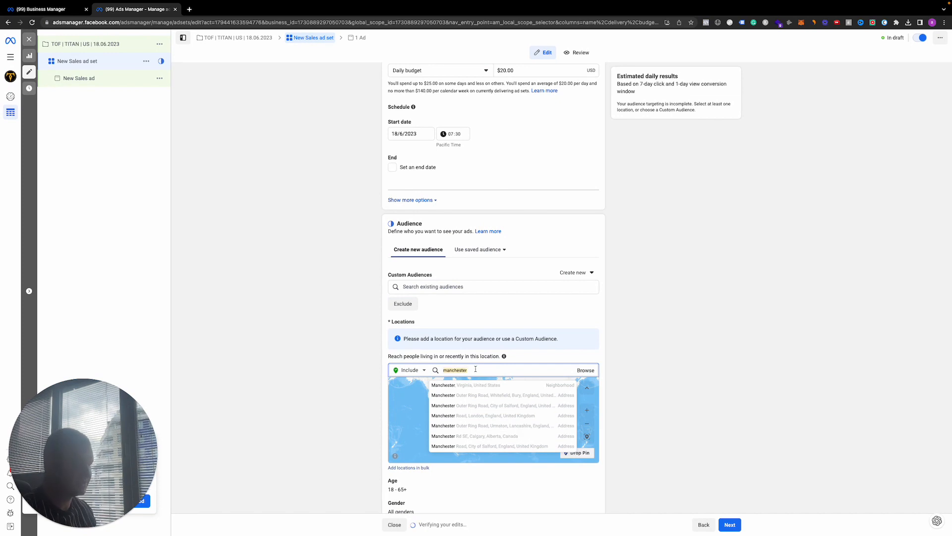
{"action": "type", "text": "london"}
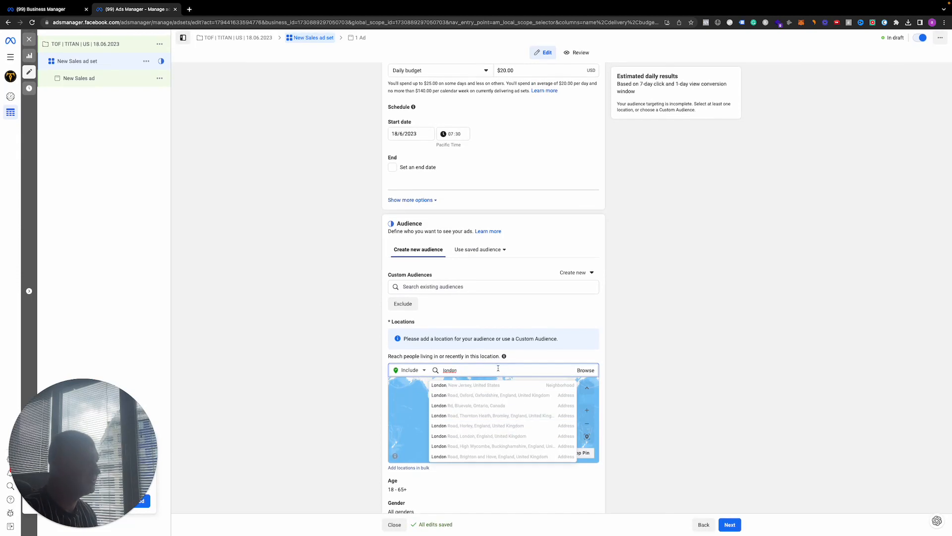
{"action": "double_click", "coordinate": [498, 368]}
{"action": "key", "text": "BackSpace"}
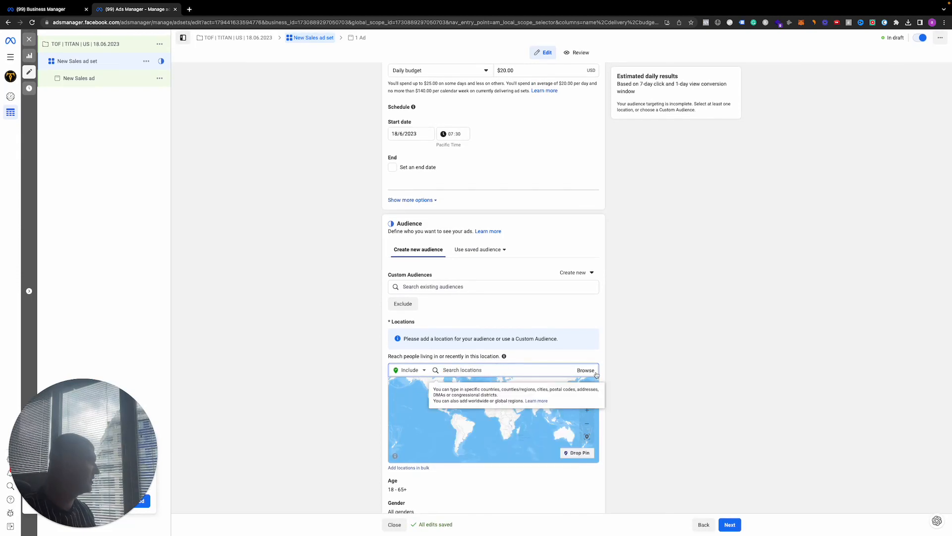
{"action": "type", "text": "m"}
{"action": "type", "text": "ondon"}
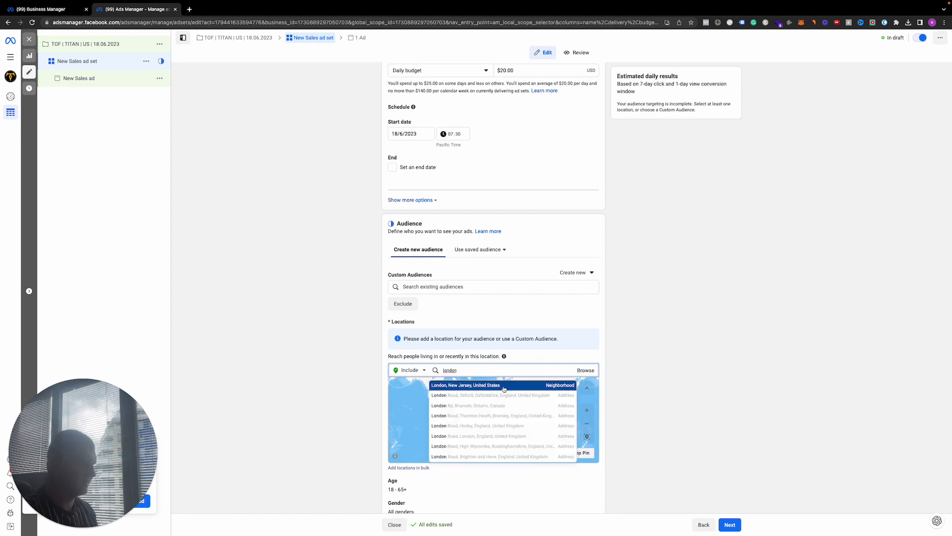
{"action": "left_click", "coordinate": [504, 388]}
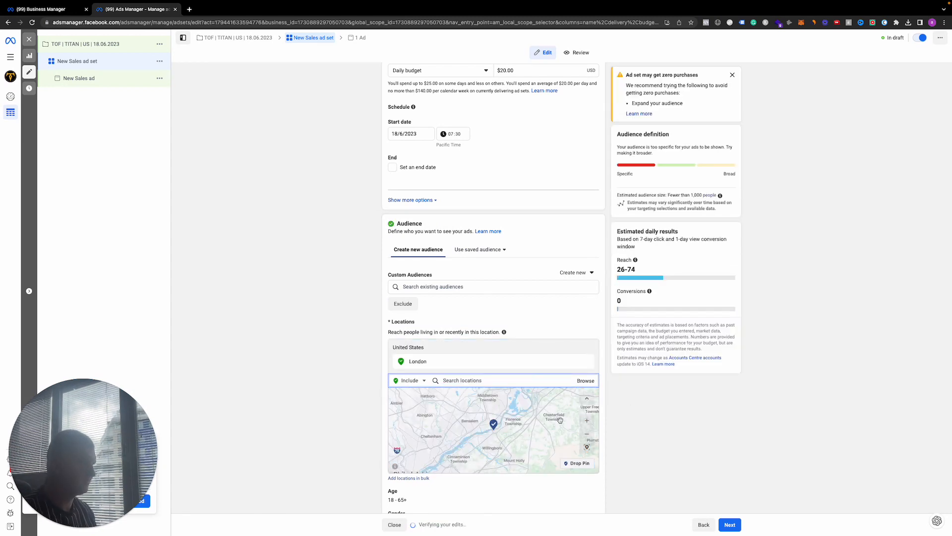
{"action": "scroll", "coordinate": [552, 388], "scroll_direction": "down", "scroll_amount": 1}
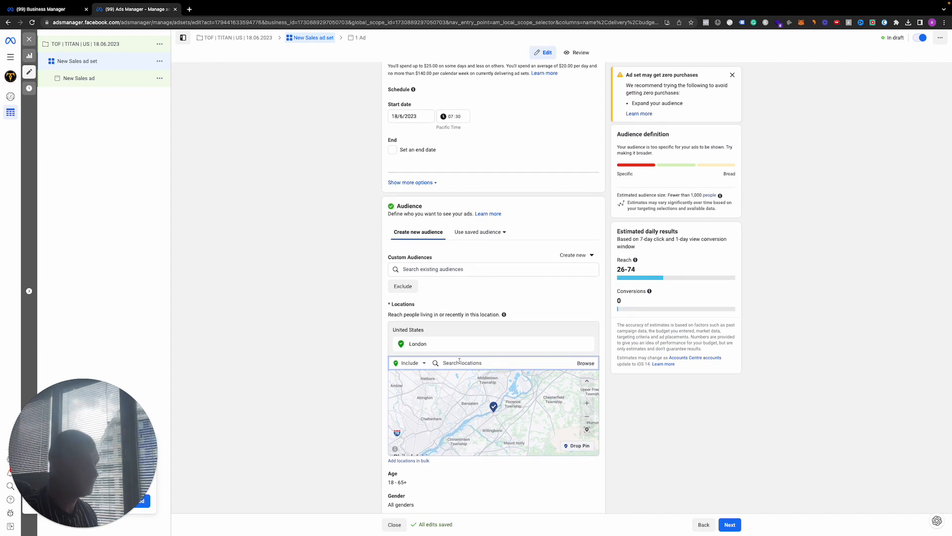
{"action": "left_click", "coordinate": [586, 344]}
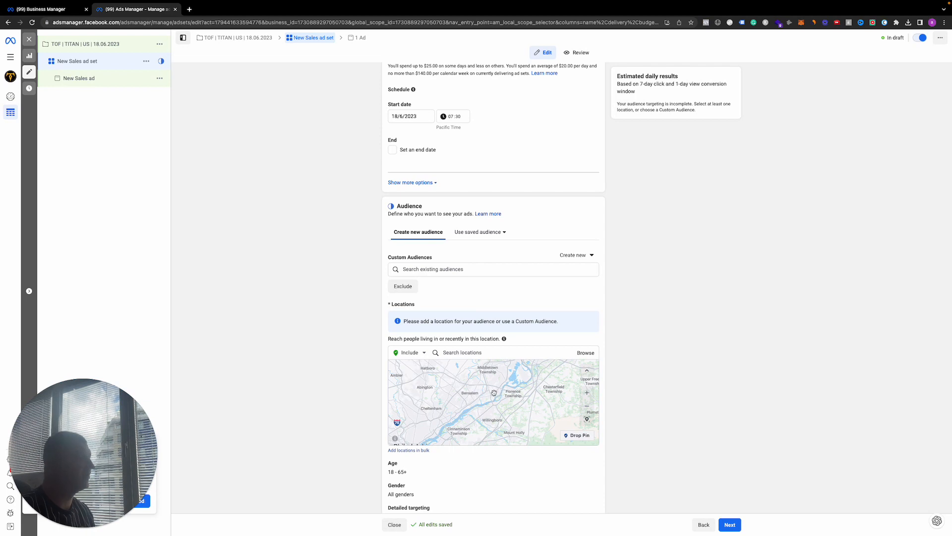
Step: Add the interest Fashion accessories (accessories) to the ad set's detailed targeting
{"action": "scroll", "coordinate": [497, 392], "scroll_direction": "down", "scroll_amount": 2}
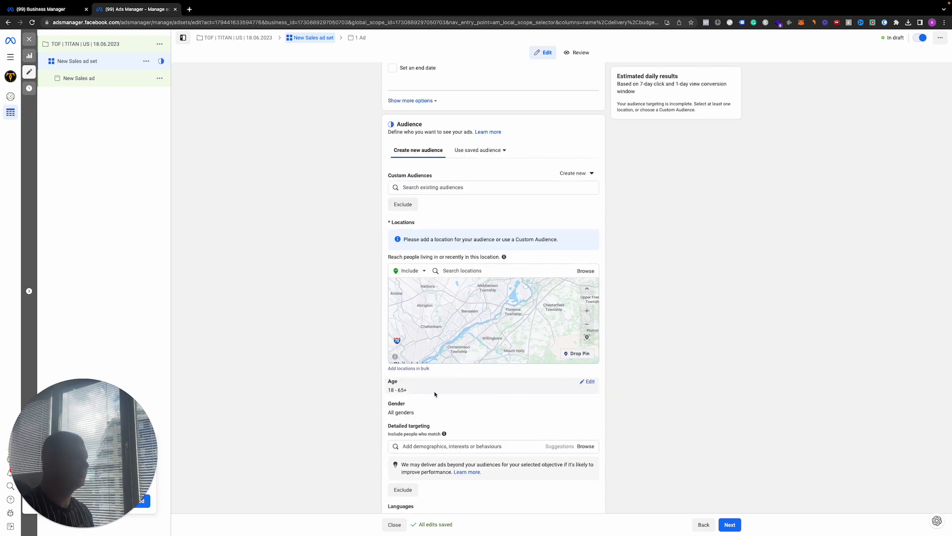
{"action": "scroll", "coordinate": [494, 403], "scroll_direction": "down", "scroll_amount": 1}
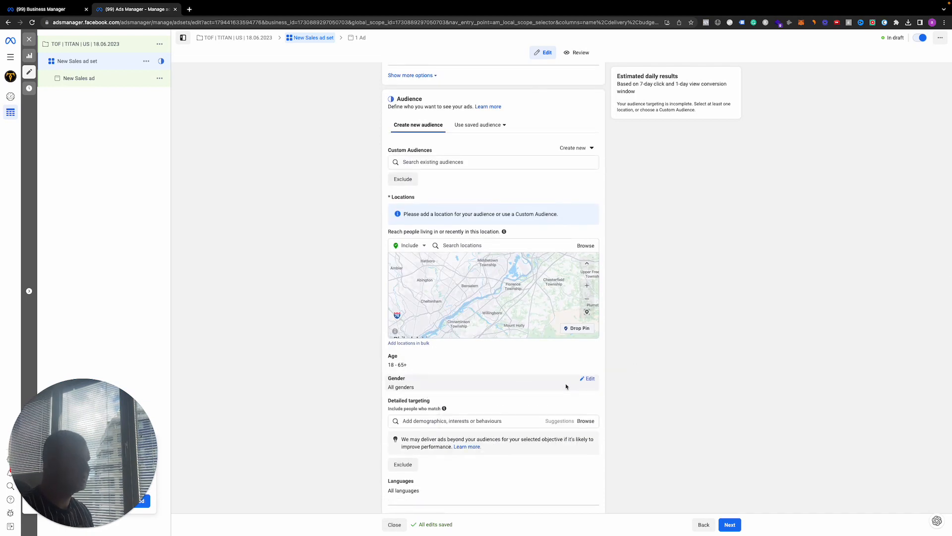
{"action": "scroll", "coordinate": [443, 387], "scroll_direction": "down", "scroll_amount": 1}
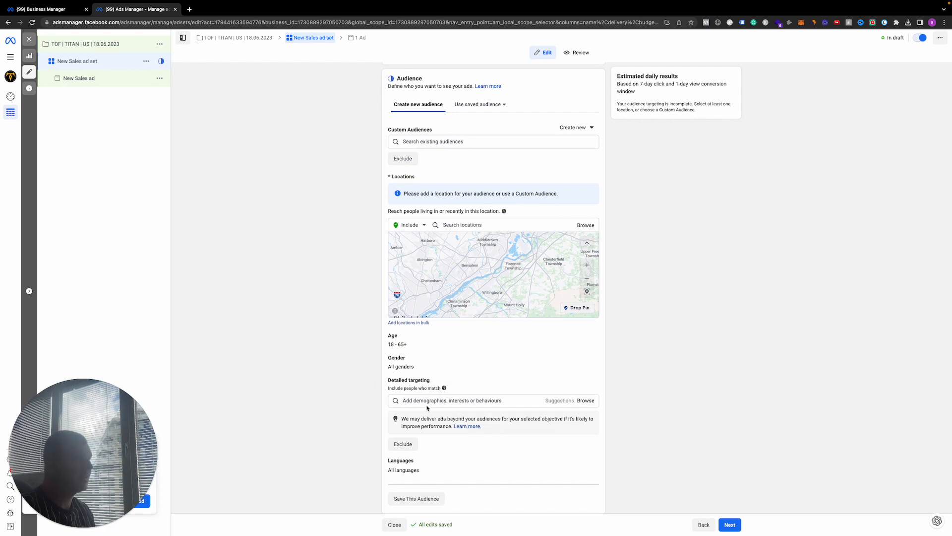
{"action": "left_click", "coordinate": [428, 401]}
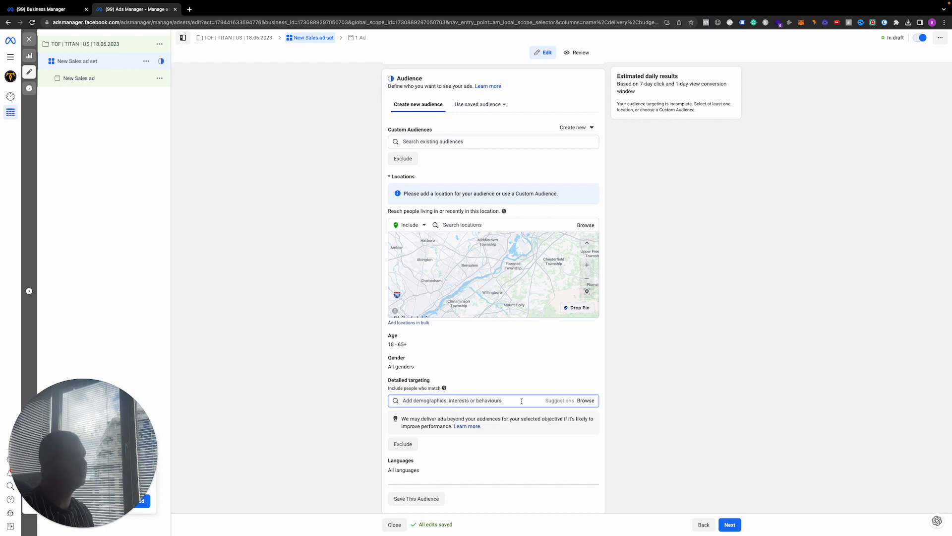
{"action": "scroll", "coordinate": [522, 401], "scroll_direction": "down", "scroll_amount": 2}
{"action": "type", "text": "Fash"}
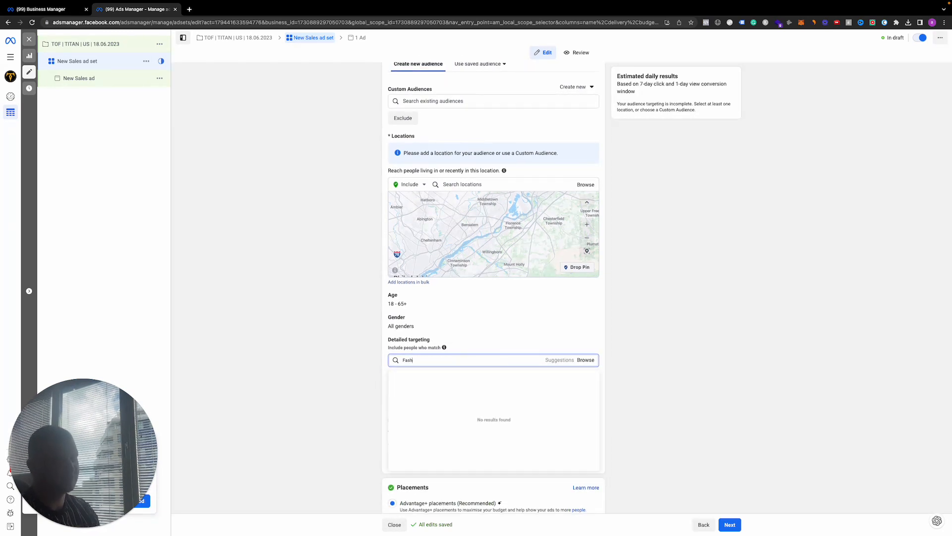
{"action": "type", "text": "ion access"}
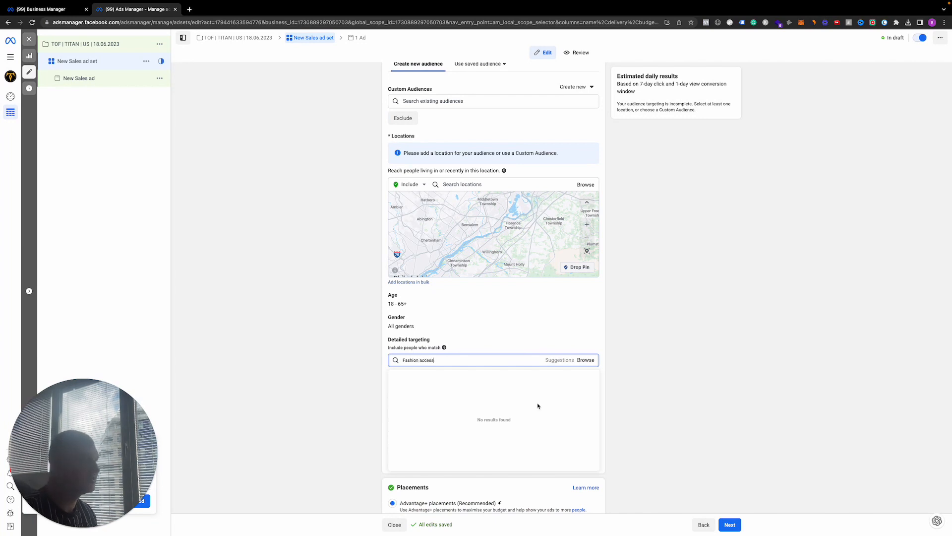
{"action": "left_click", "coordinate": [473, 377]}
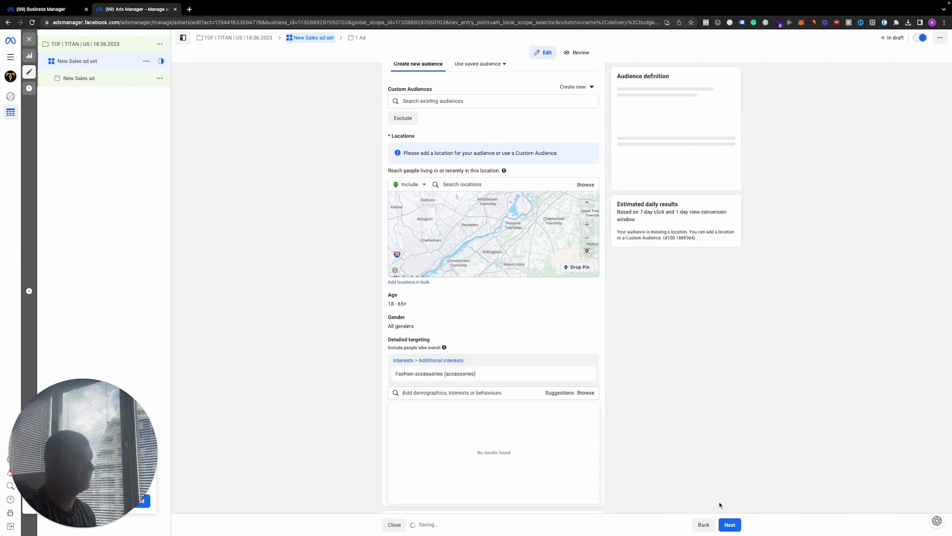
{"action": "left_click", "coordinate": [647, 356]}
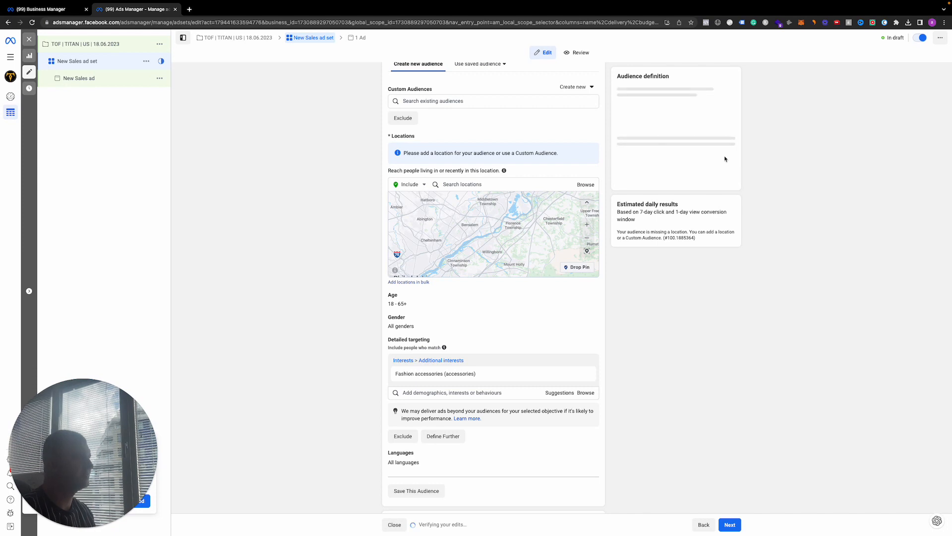
Step: Examine the estimated audience size and the daily reach and conversions alongside the ad set's budget and audience settings
{"action": "mouse_move", "coordinate": [448, 384]}
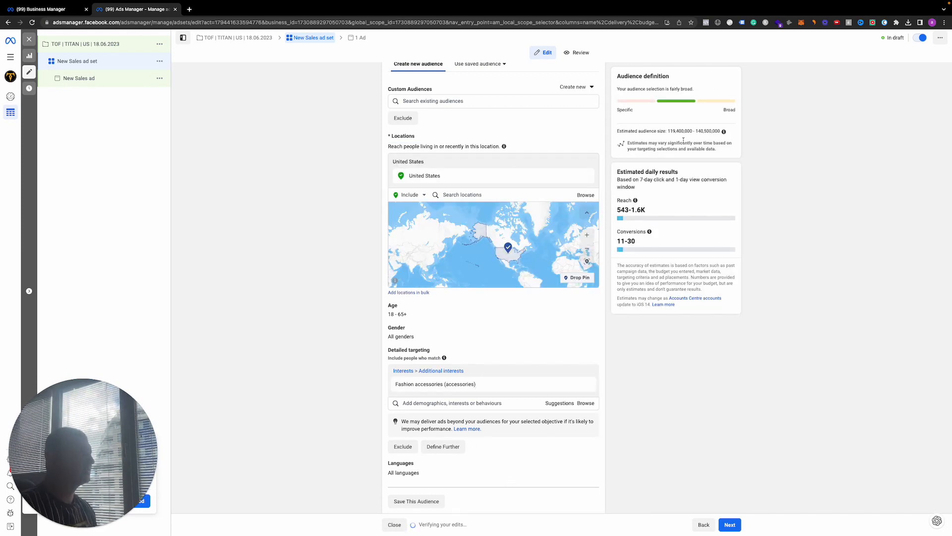
{"action": "left_click_drag", "start_coordinate": [668, 132], "coordinate": [676, 131]}
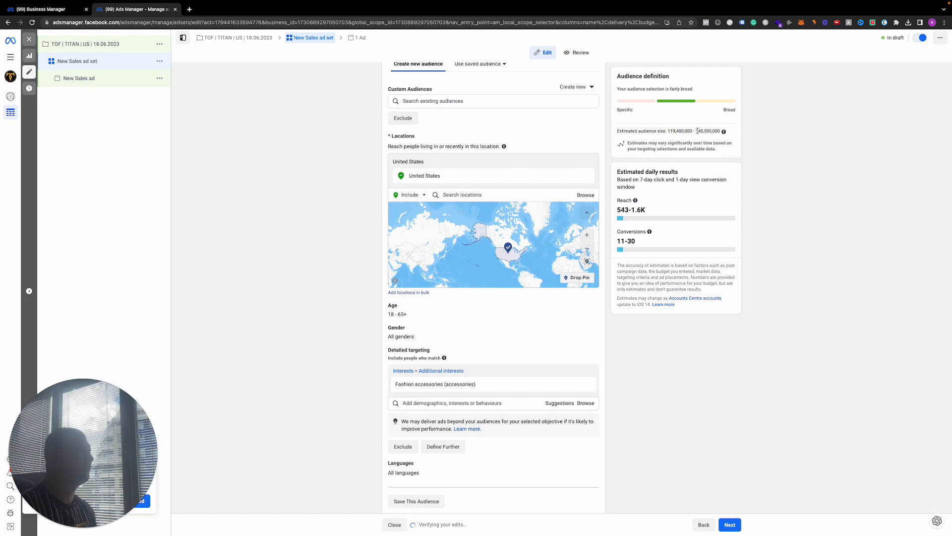
{"action": "left_click_drag", "start_coordinate": [618, 171], "coordinate": [686, 181]}
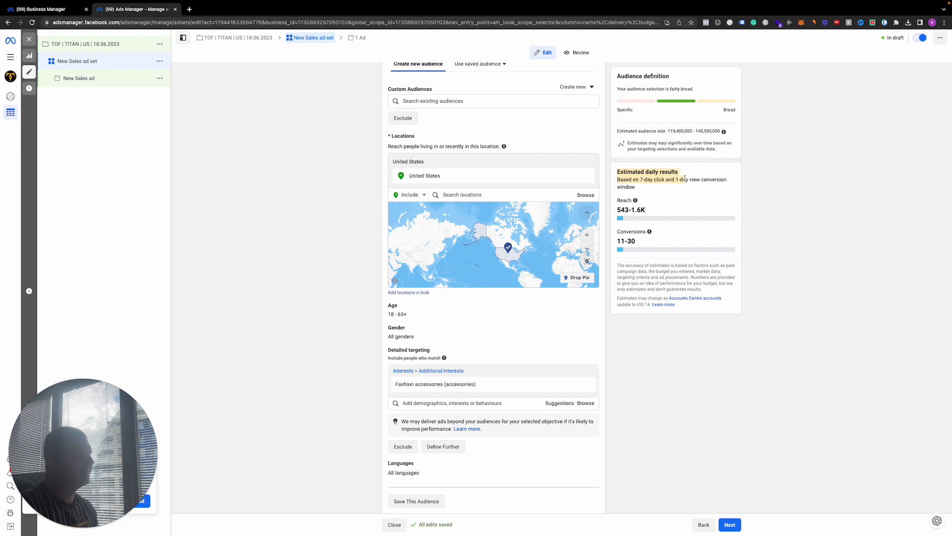
{"action": "left_click", "coordinate": [688, 193]}
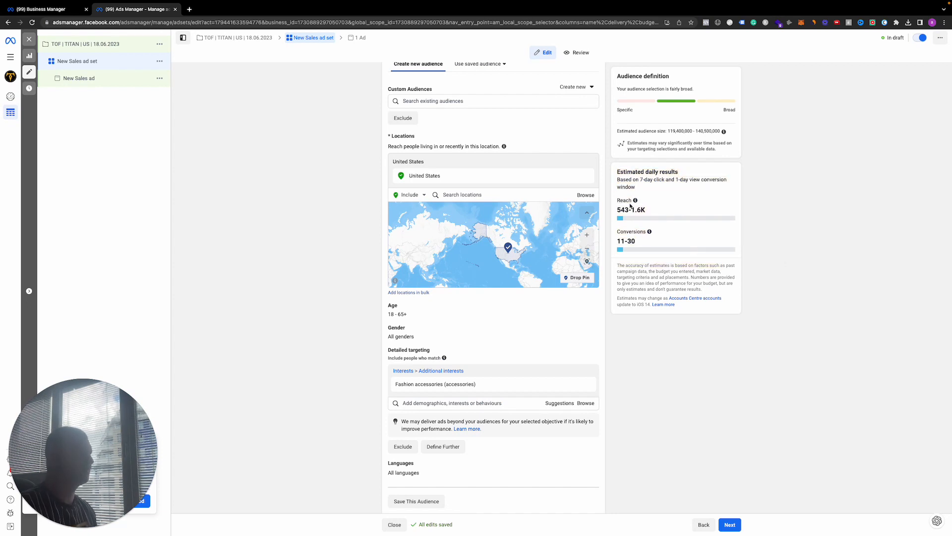
{"action": "left_click_drag", "start_coordinate": [647, 215], "coordinate": [618, 214]}
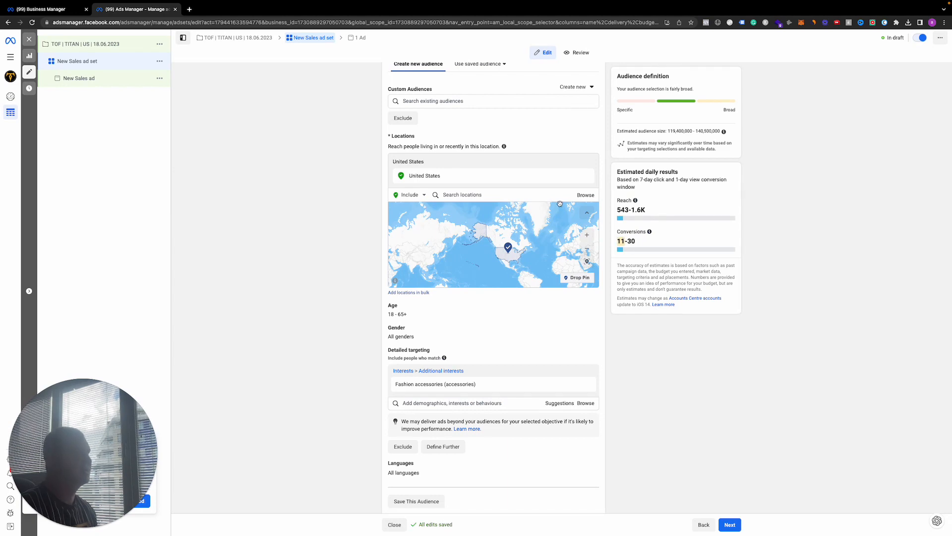
{"action": "scroll", "coordinate": [744, 286], "scroll_direction": "up", "scroll_amount": 3}
{"action": "scroll", "coordinate": [744, 286], "scroll_direction": "down", "scroll_amount": 3}
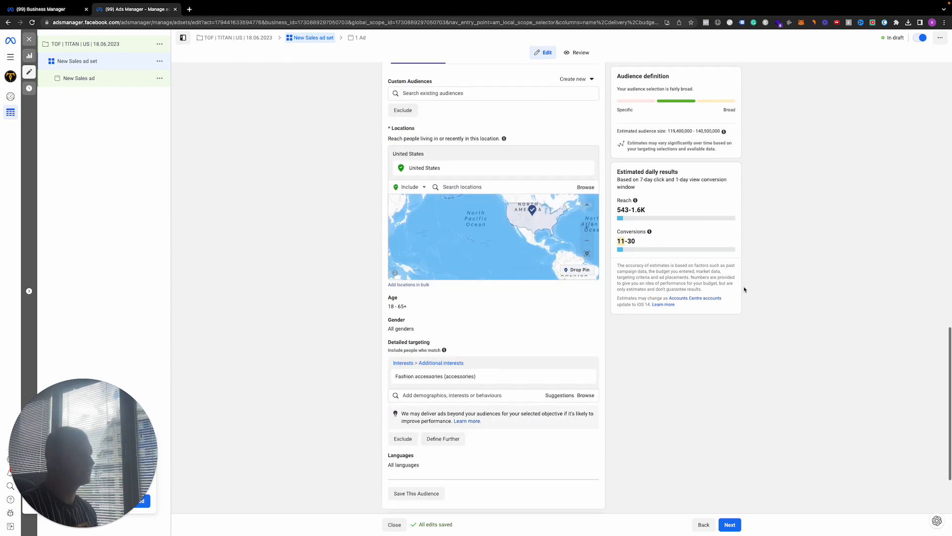
{"action": "scroll", "coordinate": [744, 287], "scroll_direction": "up", "scroll_amount": 5}
{"action": "mouse_move", "coordinate": [650, 233]}
{"action": "scroll", "coordinate": [807, 281], "scroll_direction": "down", "scroll_amount": 1}
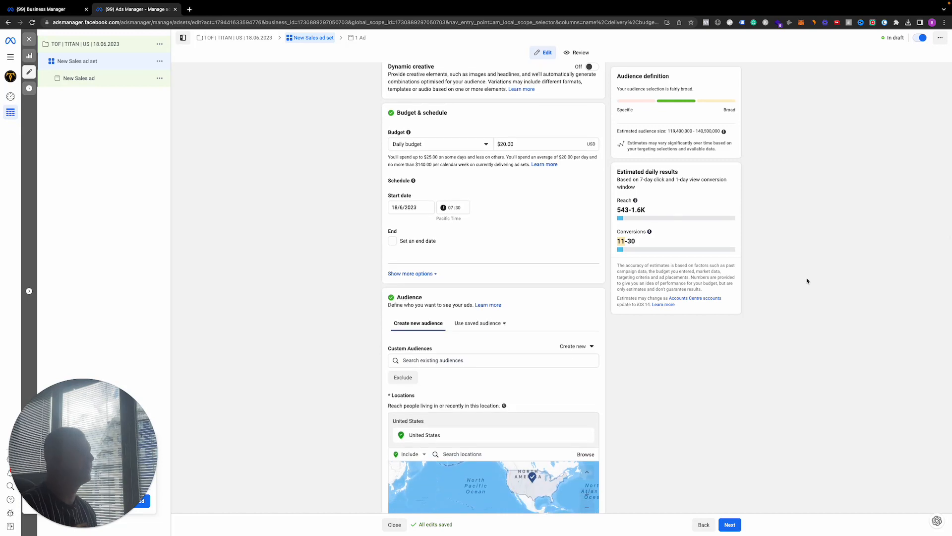
{"action": "scroll", "coordinate": [807, 280], "scroll_direction": "down", "scroll_amount": 5}
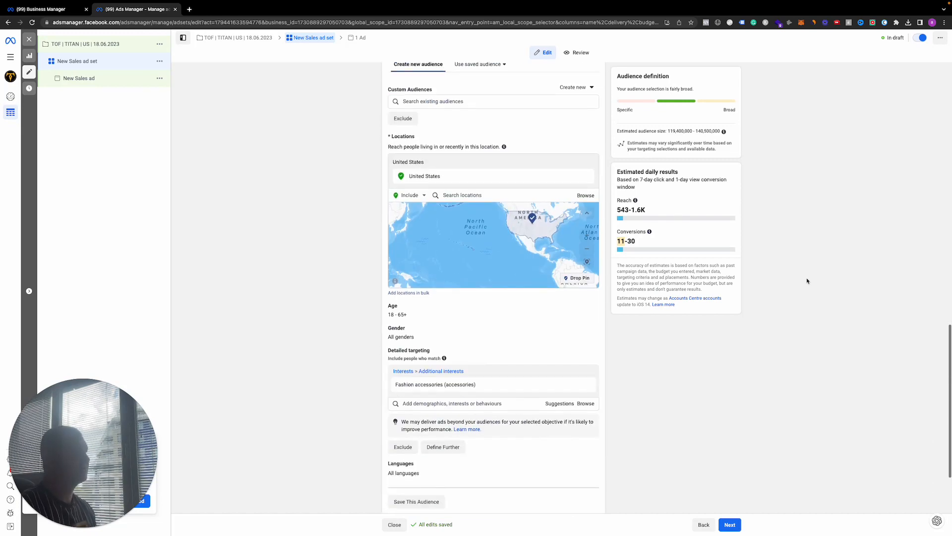
{"action": "scroll", "coordinate": [694, 337], "scroll_direction": "down", "scroll_amount": 2}
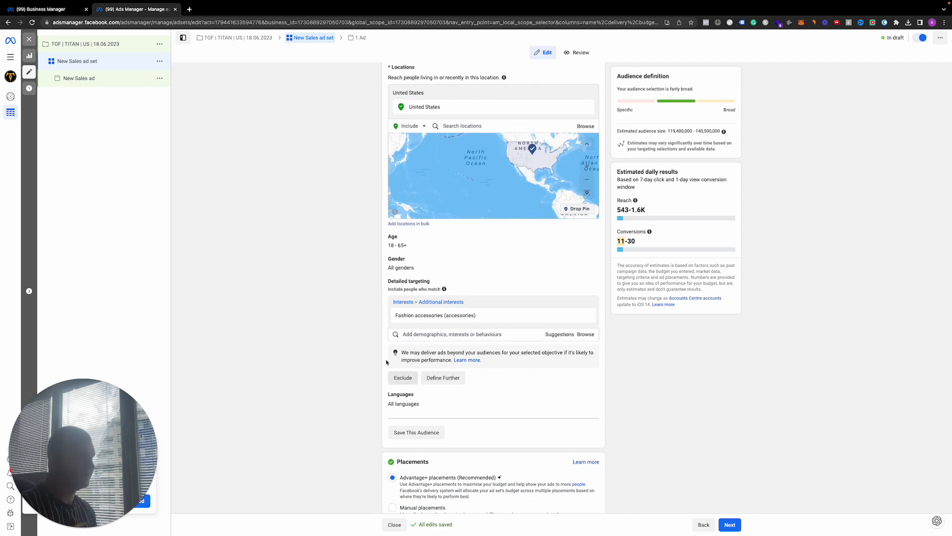
{"action": "scroll", "coordinate": [355, 332], "scroll_direction": "up", "scroll_amount": 1}
{"action": "scroll", "coordinate": [355, 331], "scroll_direction": "up", "scroll_amount": 1}
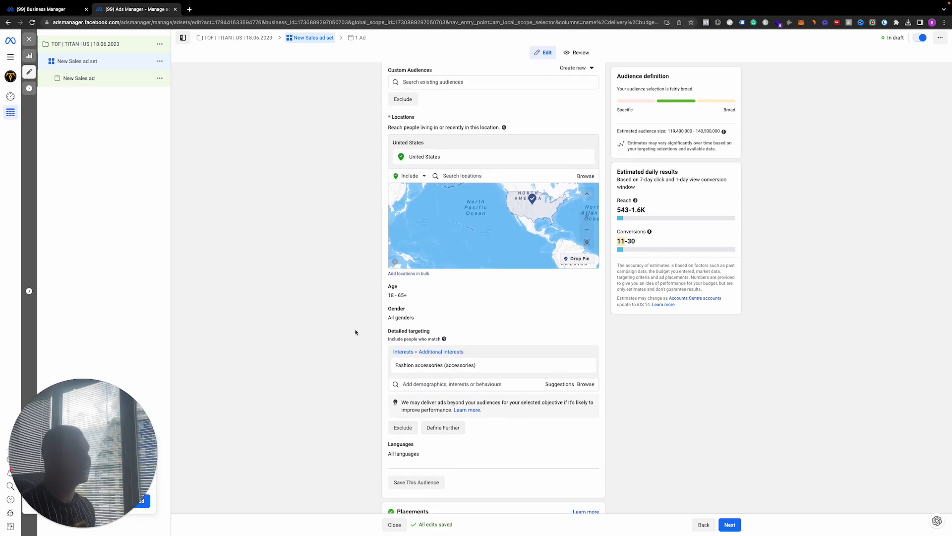
{"action": "scroll", "coordinate": [355, 332], "scroll_direction": "up", "scroll_amount": 2}
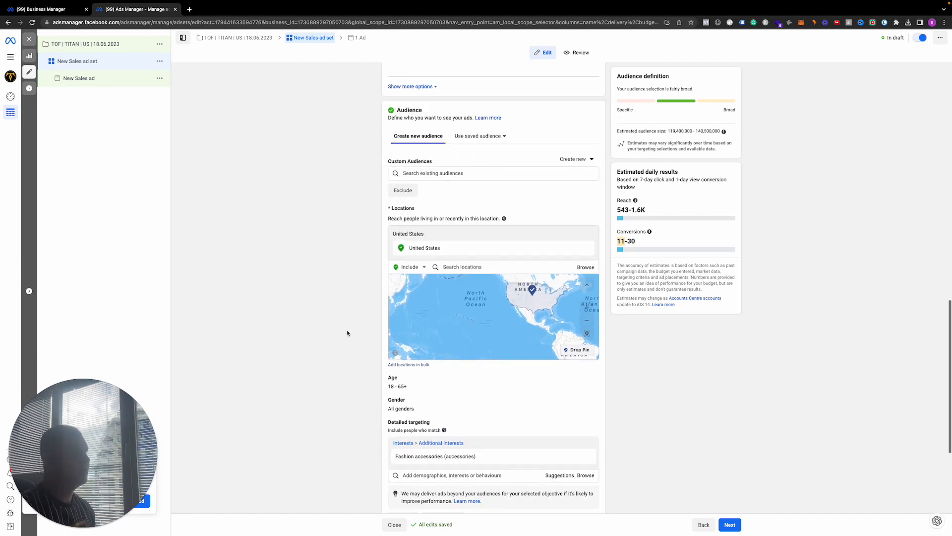
{"action": "scroll", "coordinate": [349, 332], "scroll_direction": "down", "scroll_amount": 1}
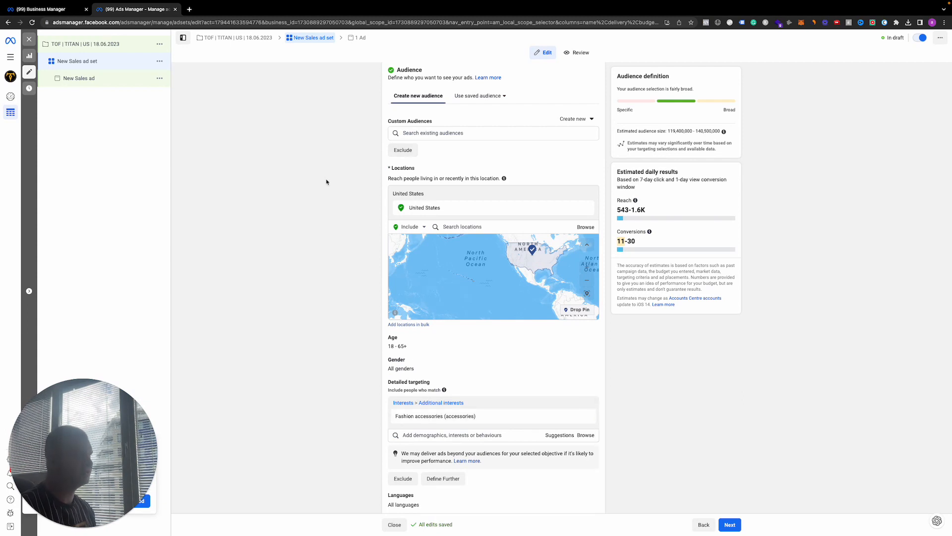
Step: Reveal the custom audience exclusions and search them for PUR 180
{"action": "scroll", "coordinate": [327, 182], "scroll_direction": "up", "scroll_amount": 1}
{"action": "left_click", "coordinate": [403, 172]}
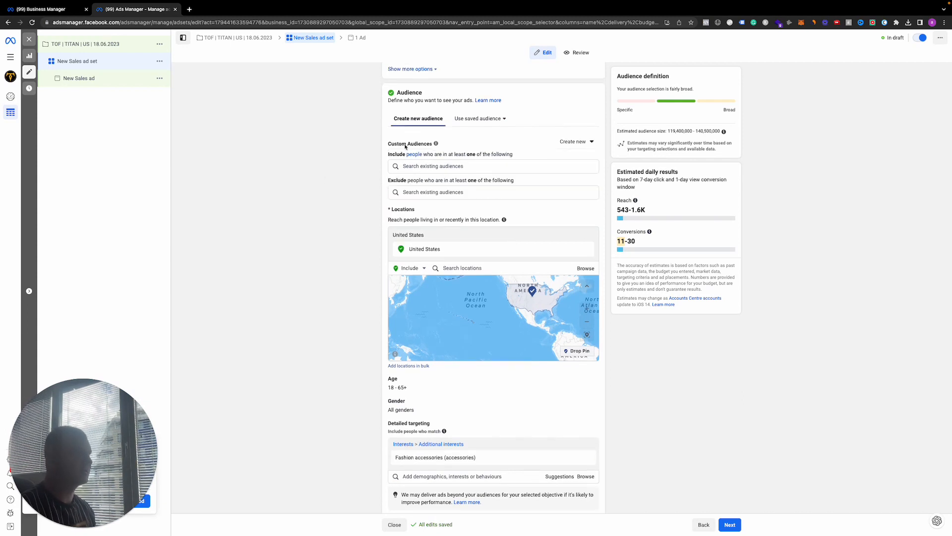
{"action": "left_click", "coordinate": [405, 193]}
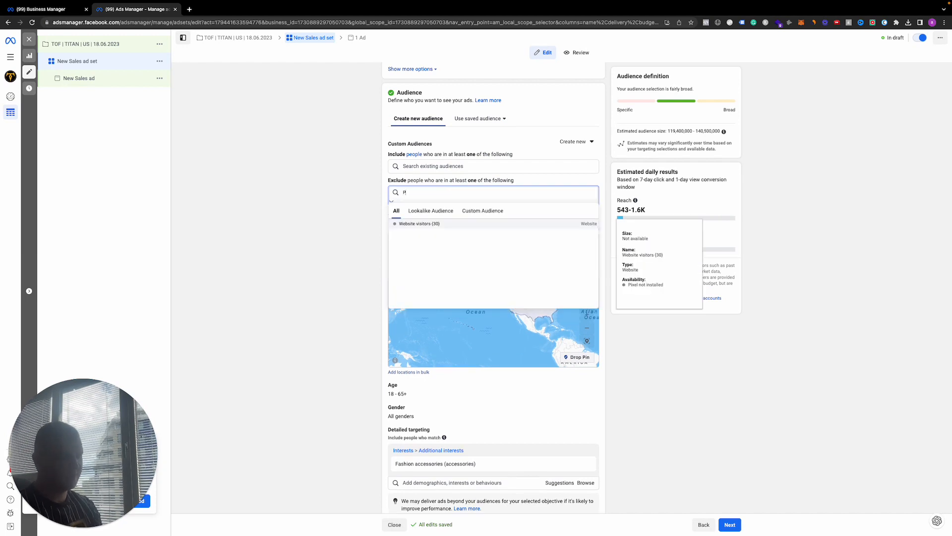
{"action": "type", "text": "Pur 180"}
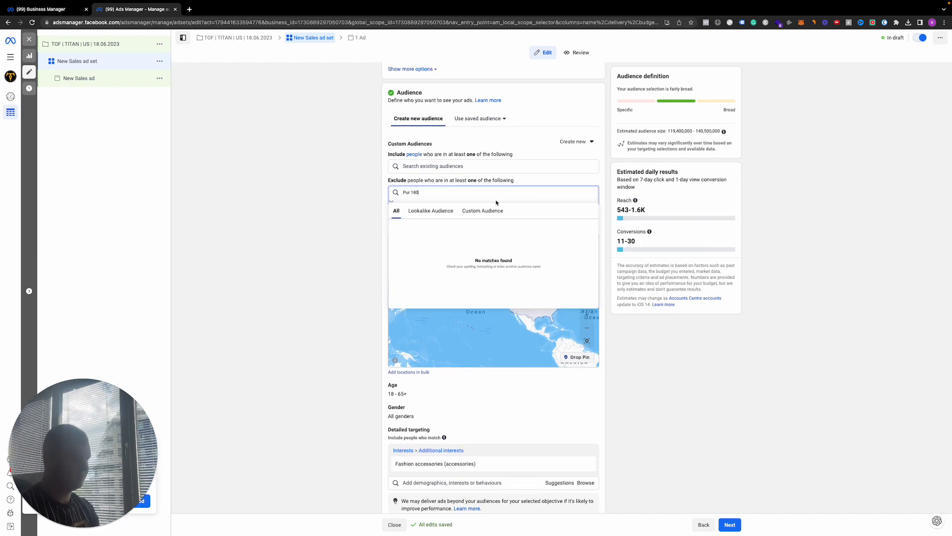
{"action": "key", "text": "BackSpace"}
{"action": "key", "text": "BackSpace"}
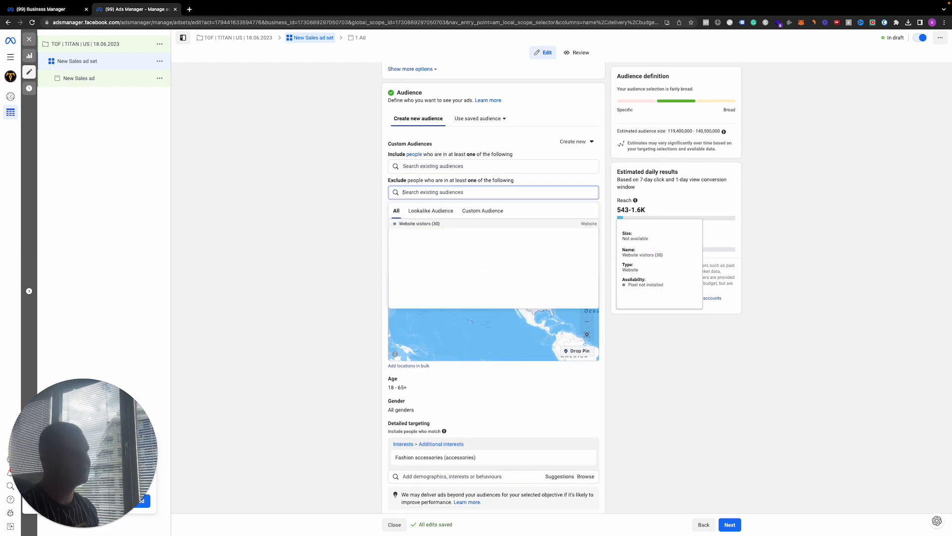
{"action": "type", "text": "P"}
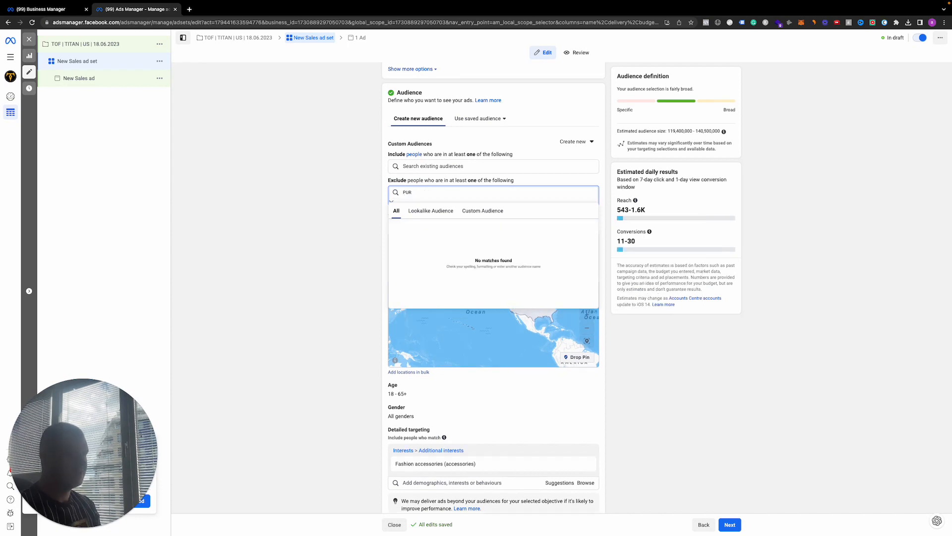
{"action": "type", "text": "UR"}
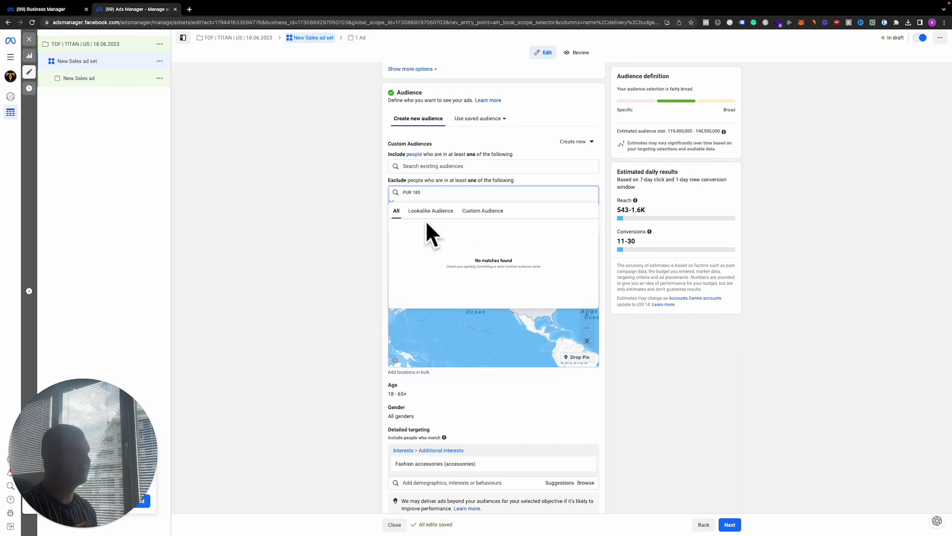
{"action": "left_click", "coordinate": [347, 240]}
Step: Try excluding the Website visitors (30) custom audience and remove that exclusion
{"action": "left_click", "coordinate": [425, 196]}
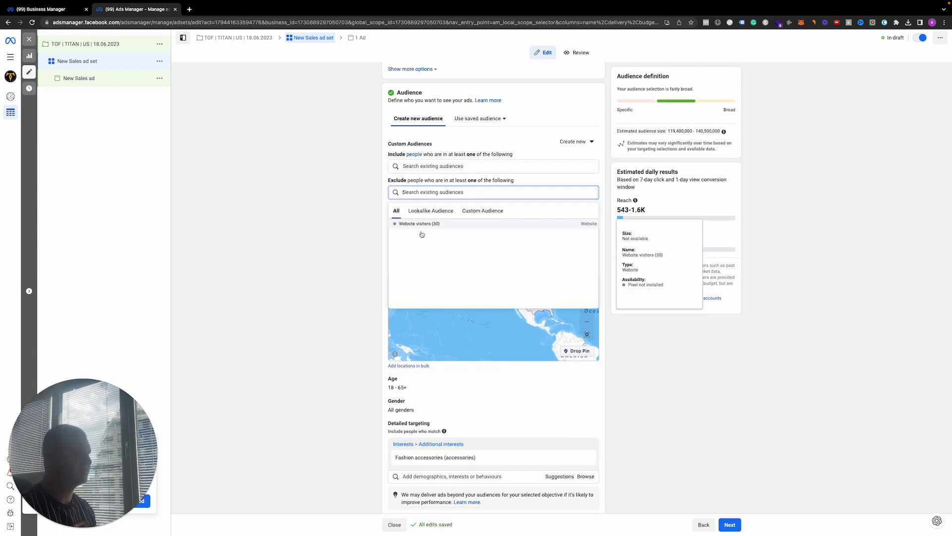
{"action": "left_click", "coordinate": [422, 231]}
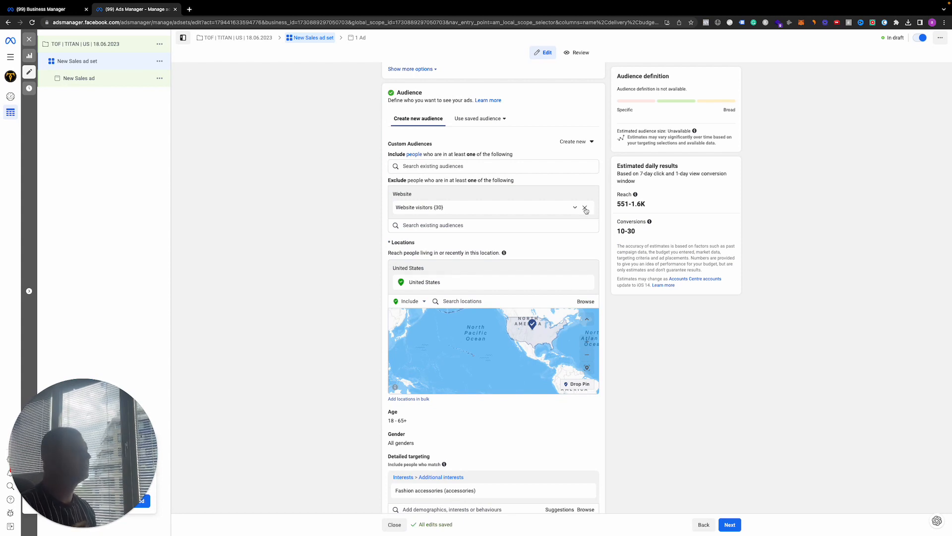
{"action": "left_click", "coordinate": [584, 207]}
Step: Open the ad set's language targeting for editing
{"action": "scroll", "coordinate": [545, 248], "scroll_direction": "down", "scroll_amount": 4}
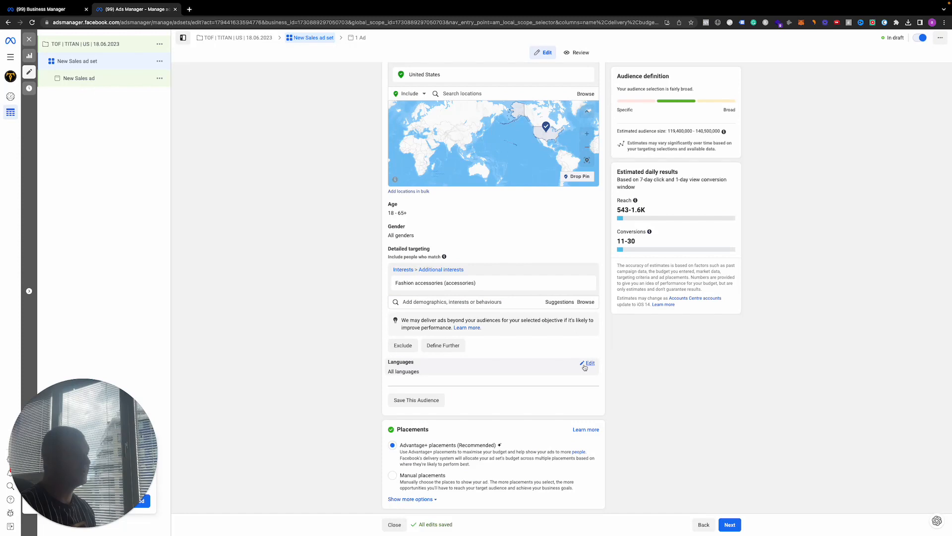
{"action": "left_click", "coordinate": [588, 363]}
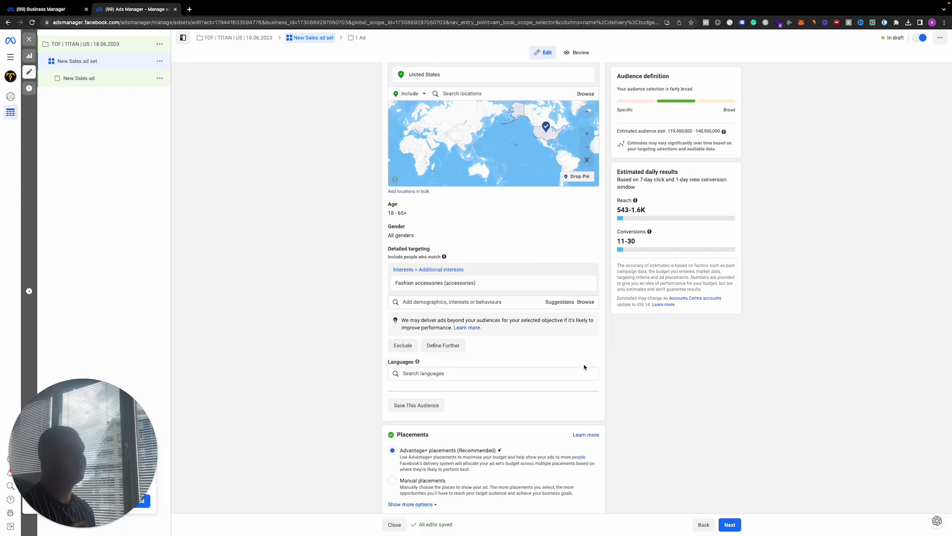
{"action": "left_click", "coordinate": [451, 375]}
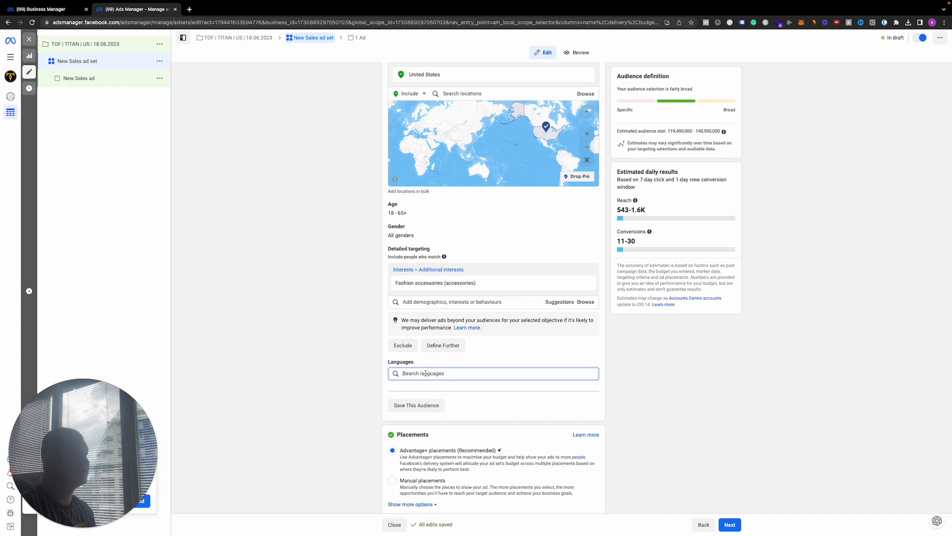
Step: Try Advantage+ placements and switch the ad set to Manual placements
{"action": "scroll", "coordinate": [414, 440], "scroll_direction": "down", "scroll_amount": 1}
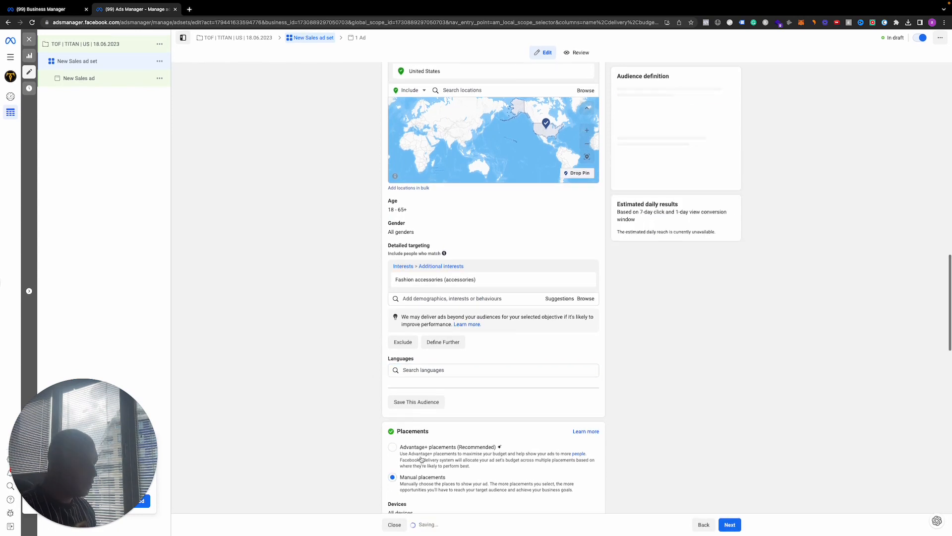
{"action": "left_click", "coordinate": [422, 445]}
{"action": "scroll", "coordinate": [437, 458], "scroll_direction": "down", "scroll_amount": 1}
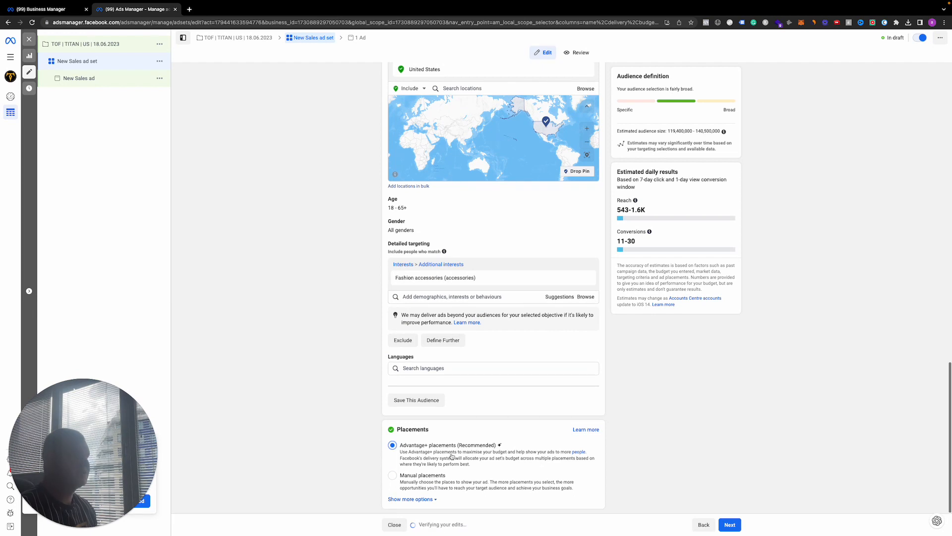
{"action": "left_click", "coordinate": [419, 478]}
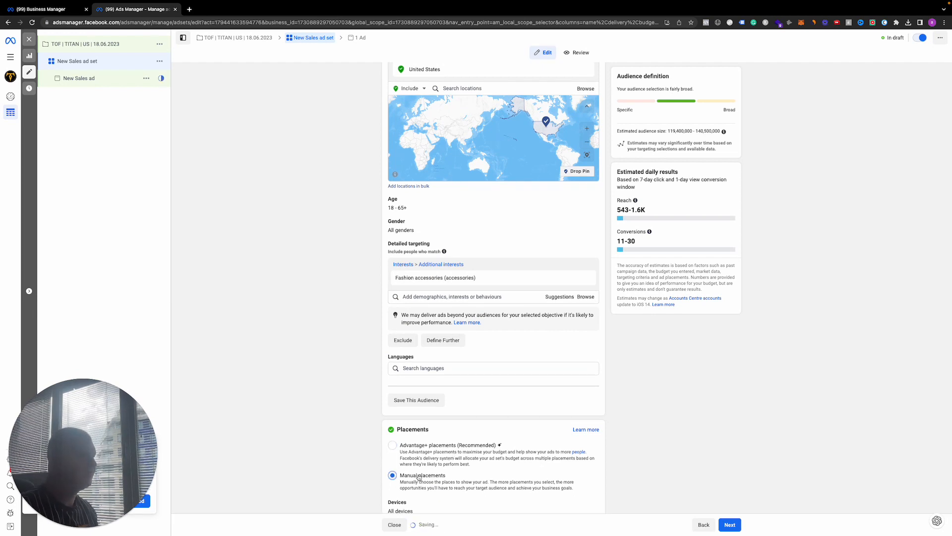
{"action": "scroll", "coordinate": [418, 477], "scroll_direction": "down", "scroll_amount": 3}
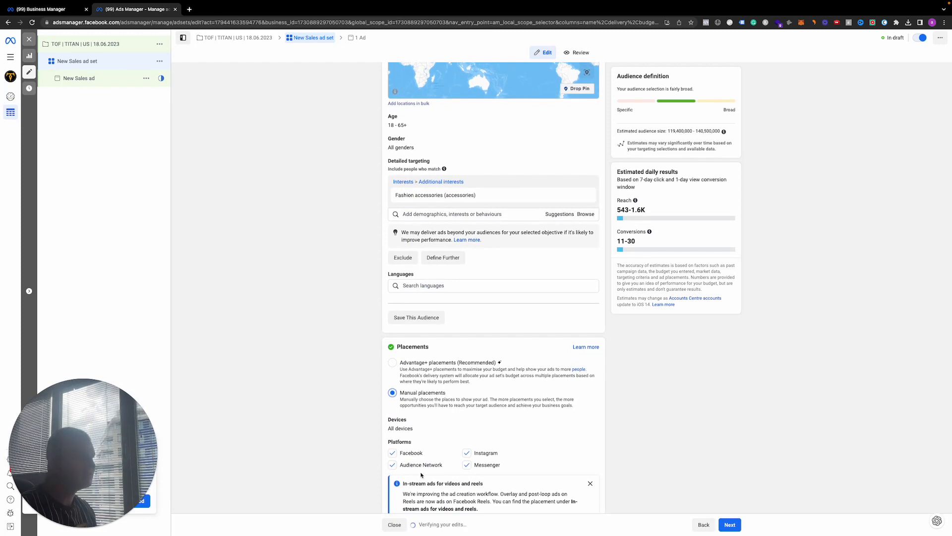
Step: Try limiting the manual placements to Stories and Reels by deselecting Feeds, in-stream ads, search results, and apps and sites
{"action": "scroll", "coordinate": [421, 475], "scroll_direction": "down", "scroll_amount": 5}
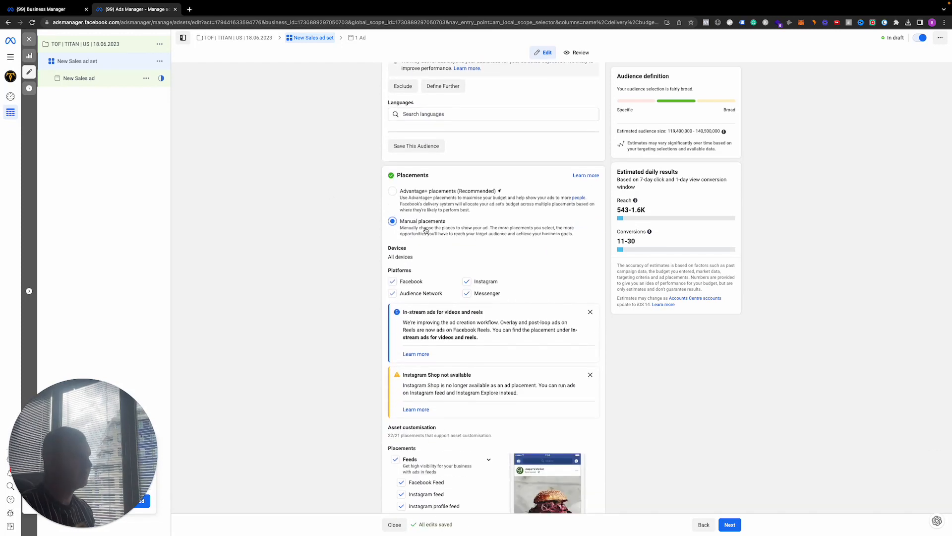
{"action": "scroll", "coordinate": [422, 233], "scroll_direction": "down", "scroll_amount": 5}
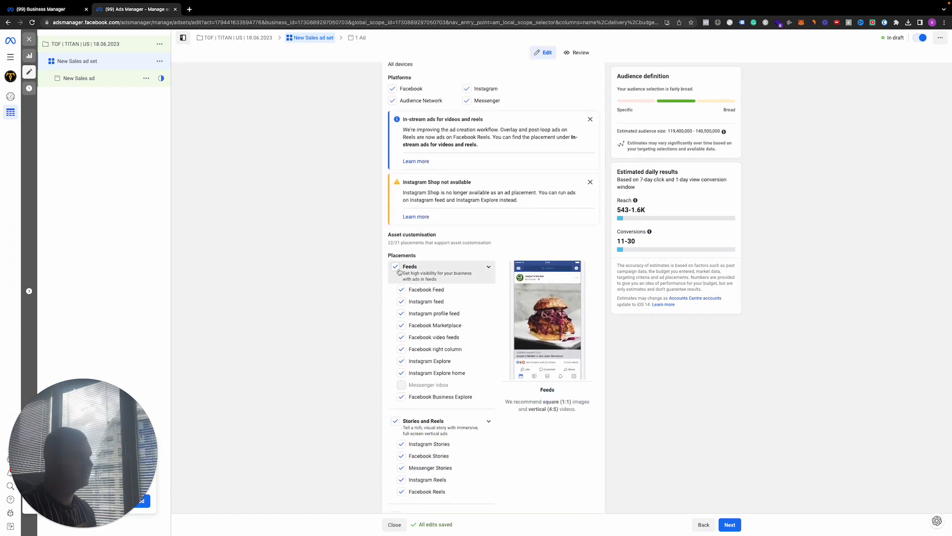
{"action": "left_click", "coordinate": [396, 267]}
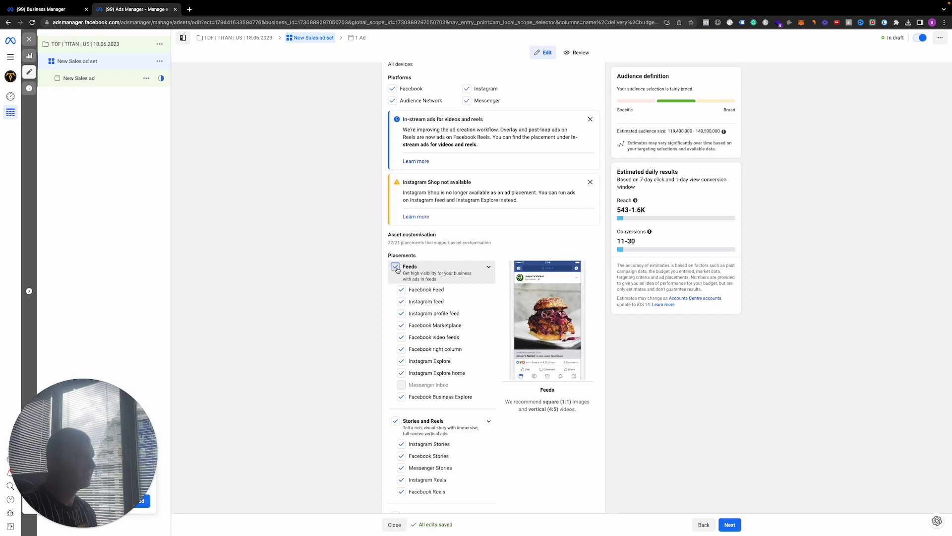
{"action": "scroll", "coordinate": [401, 297], "scroll_direction": "down", "scroll_amount": 2}
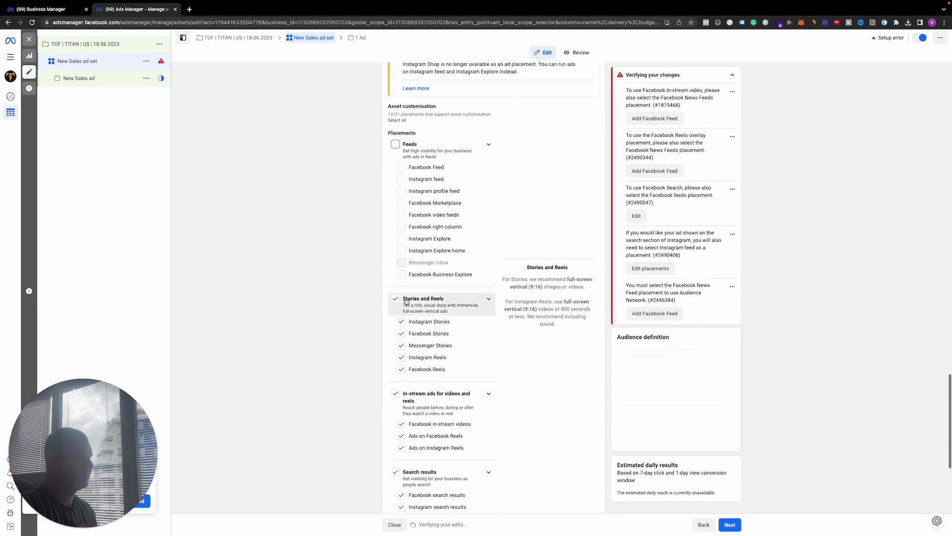
{"action": "left_click", "coordinate": [395, 394]}
{"action": "left_click", "coordinate": [395, 472]}
{"action": "scroll", "coordinate": [399, 436], "scroll_direction": "down", "scroll_amount": 3}
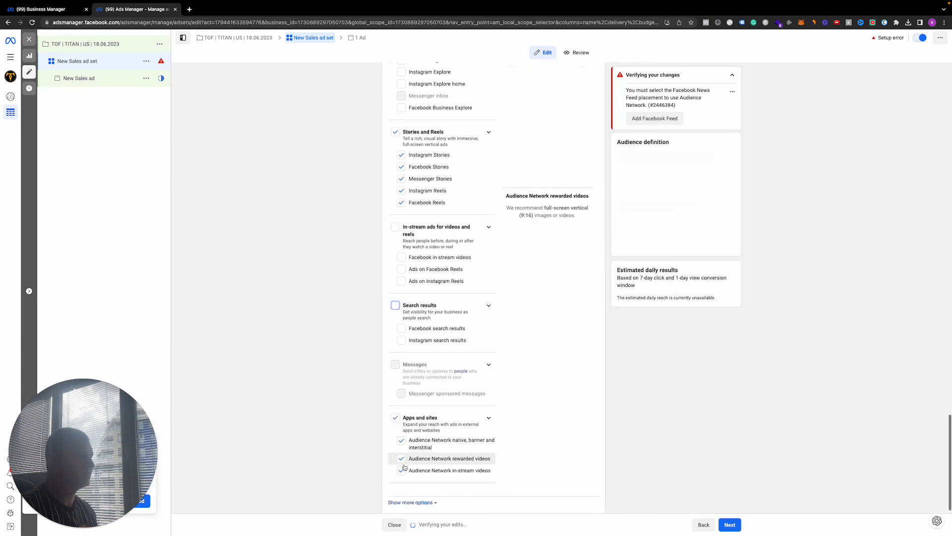
{"action": "scroll", "coordinate": [398, 409], "scroll_direction": "up", "scroll_amount": 2}
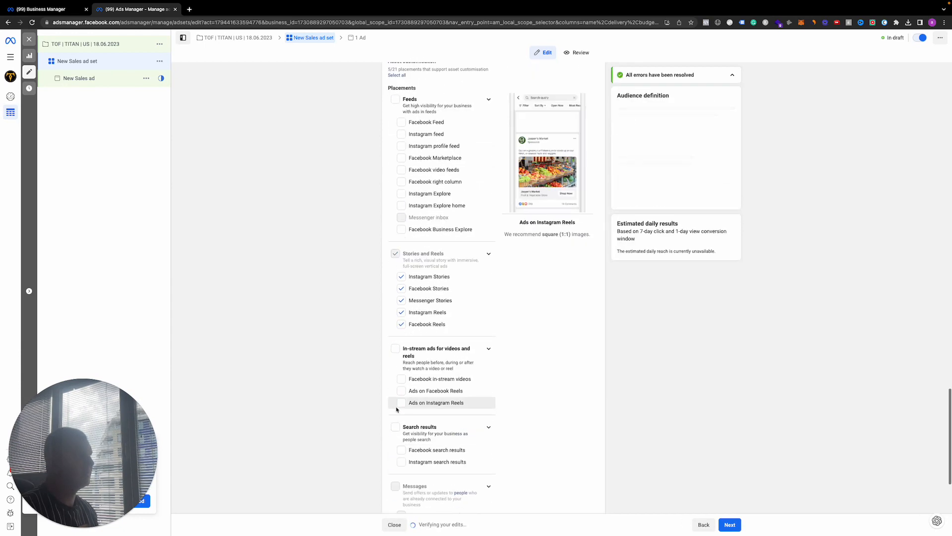
{"action": "scroll", "coordinate": [449, 254], "scroll_direction": "up", "scroll_amount": 1}
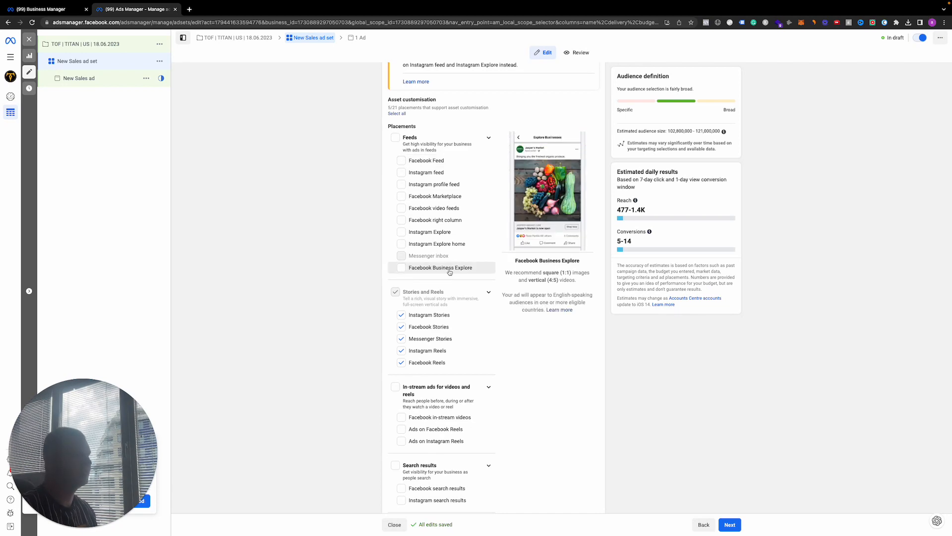
Step: Switch the ad set back to Advantage+ placements
{"action": "scroll", "coordinate": [447, 268], "scroll_direction": "down", "scroll_amount": 4}
{"action": "scroll", "coordinate": [442, 238], "scroll_direction": "up", "scroll_amount": 8}
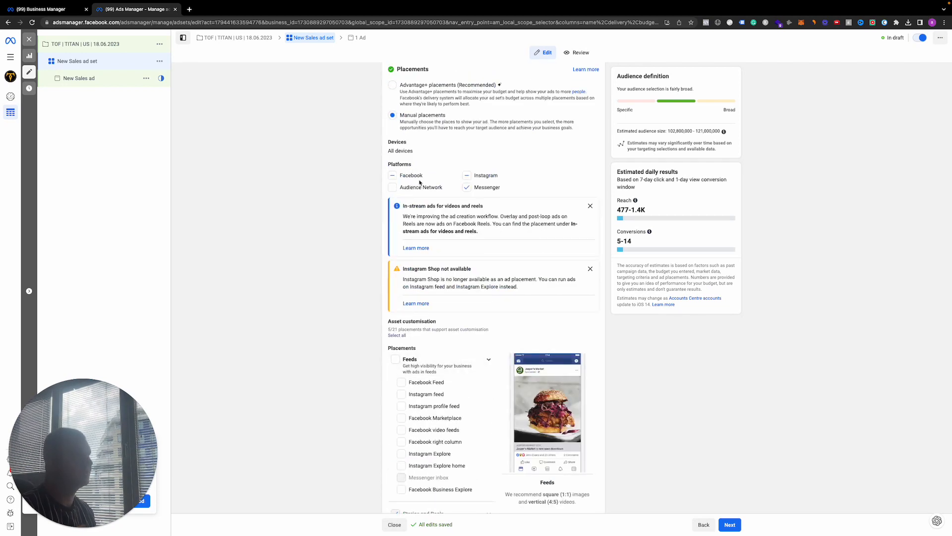
{"action": "scroll", "coordinate": [419, 191], "scroll_direction": "up", "scroll_amount": 2}
{"action": "left_click", "coordinate": [424, 196]}
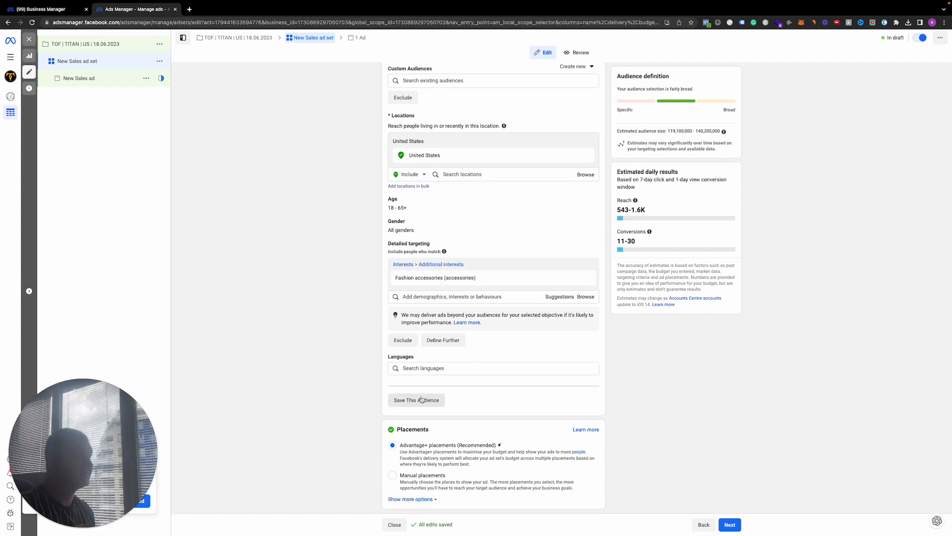
Step: Rename the ad set as "Fashion Accessories | US | 18 -65 |"
{"action": "scroll", "coordinate": [422, 399], "scroll_direction": "up", "scroll_amount": 15}
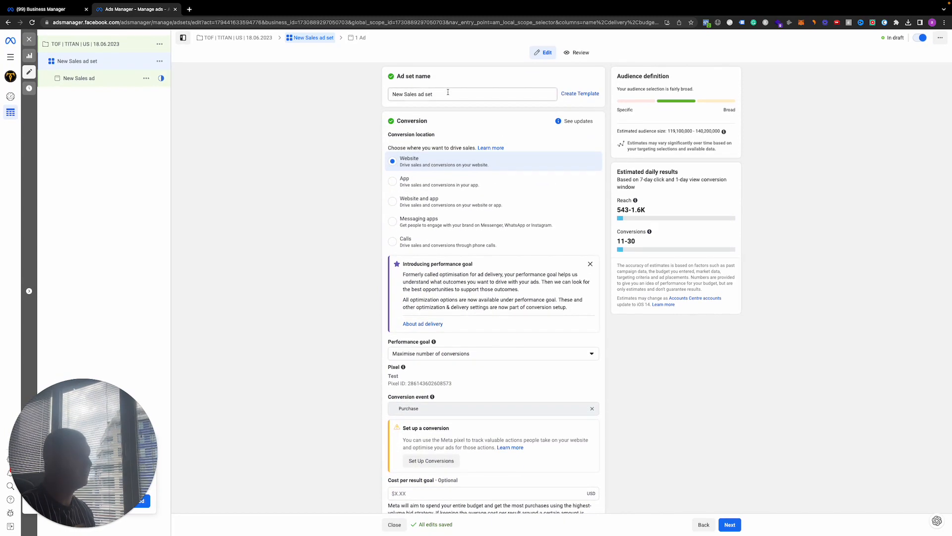
{"action": "triple_click", "coordinate": [449, 94]}
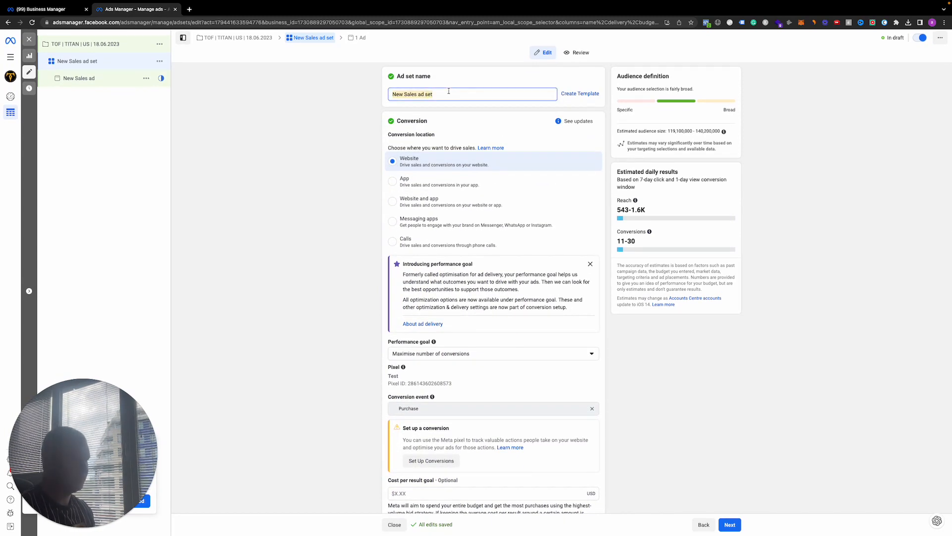
{"action": "type", "text": "Fash"}
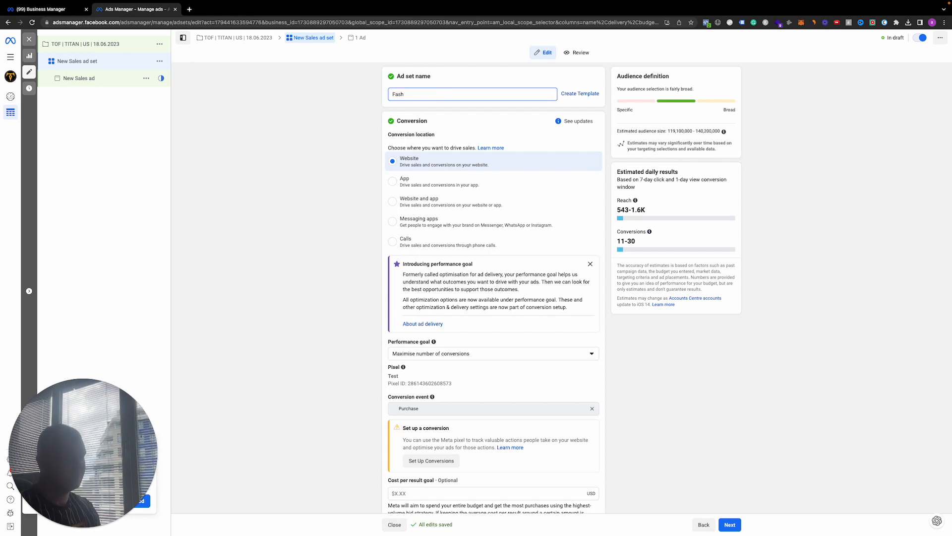
{"action": "type", "text": "ion"}
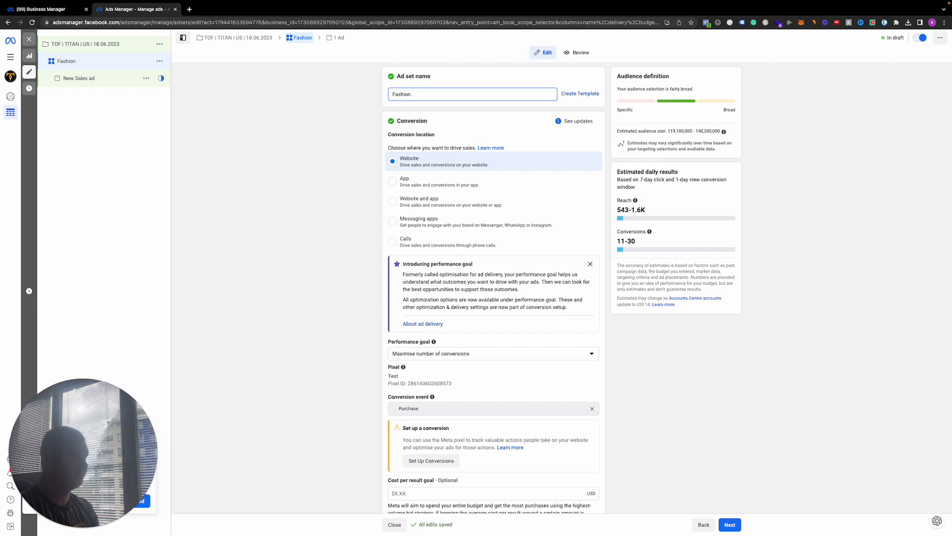
{"action": "type", "text": " ACcess"}
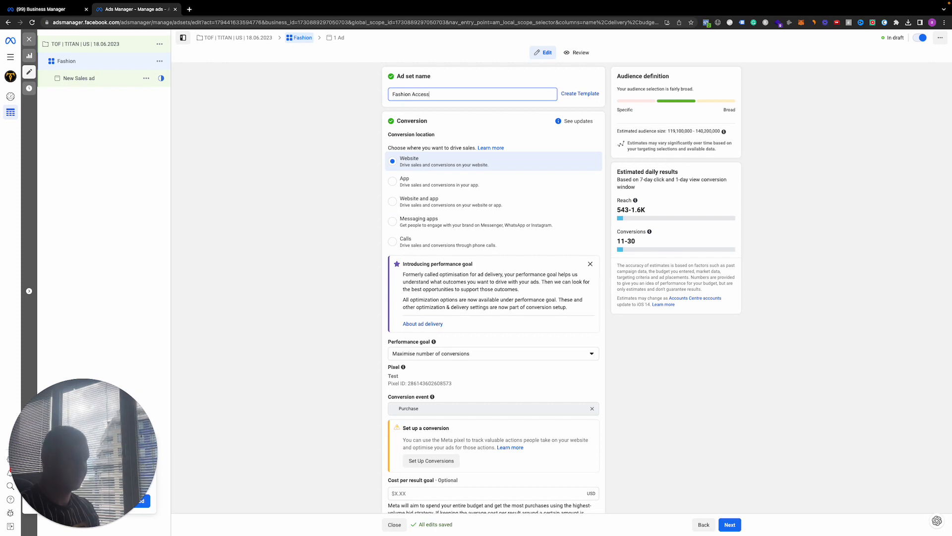
{"action": "type", "text": "o"}
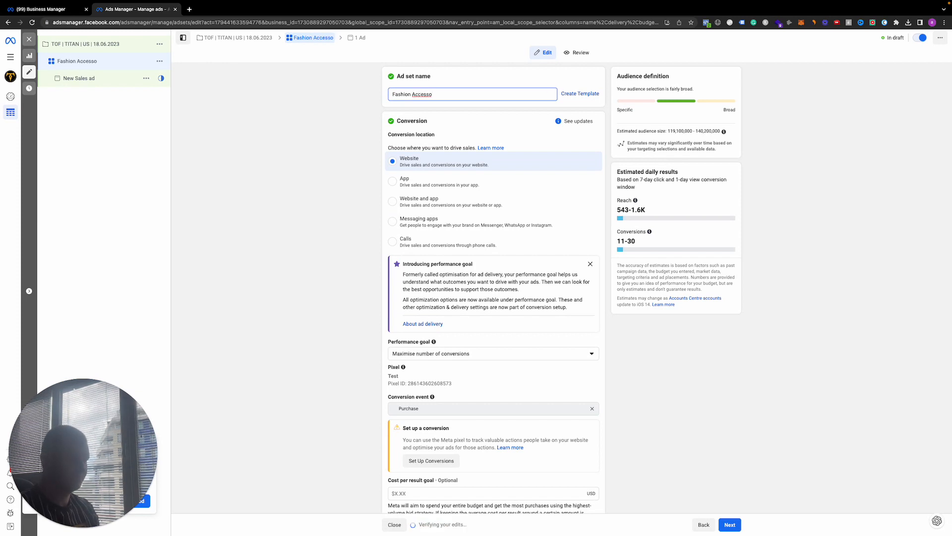
{"action": "type", "text": "ries | US"}
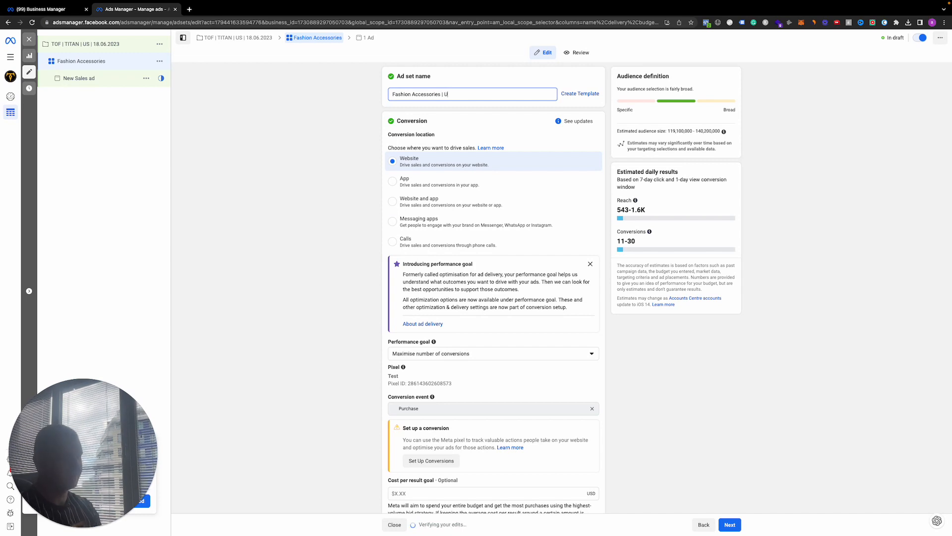
{"action": "type", "text": "18"}
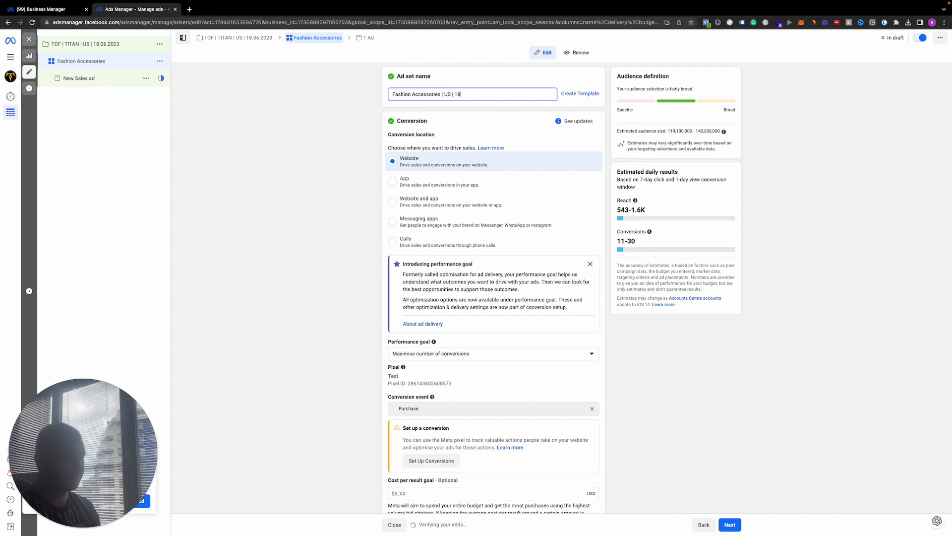
{"action": "type", "text": " -65"}
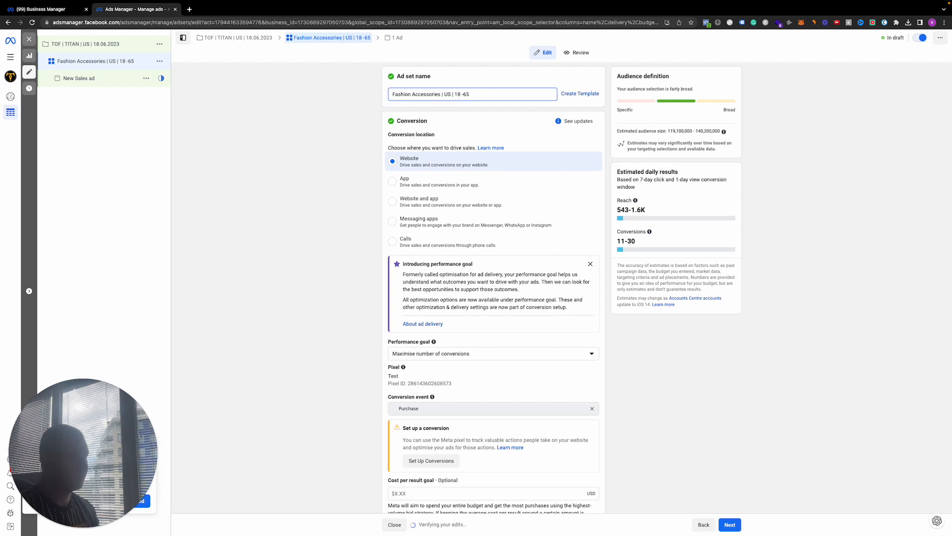
{"action": "type", "text": " |"}
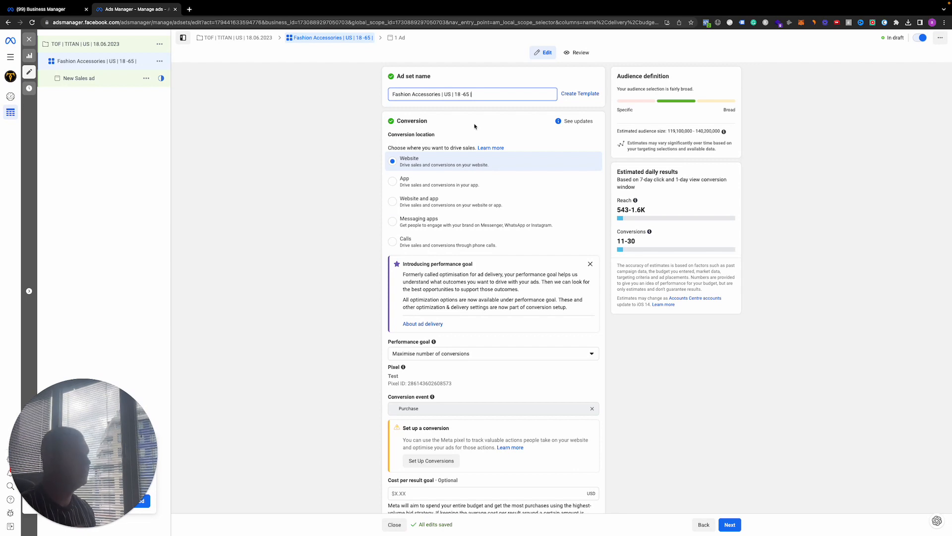
Step: Review the ad set's conversion, budget, schedule, audience and placement settings against its name
{"action": "scroll", "coordinate": [474, 126], "scroll_direction": "down", "scroll_amount": 6}
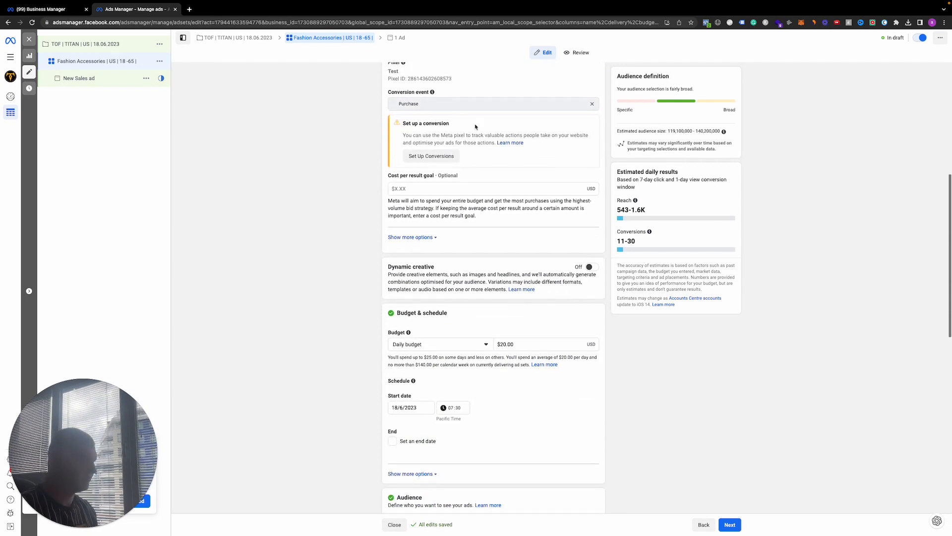
{"action": "scroll", "coordinate": [484, 251], "scroll_direction": "down", "scroll_amount": 5}
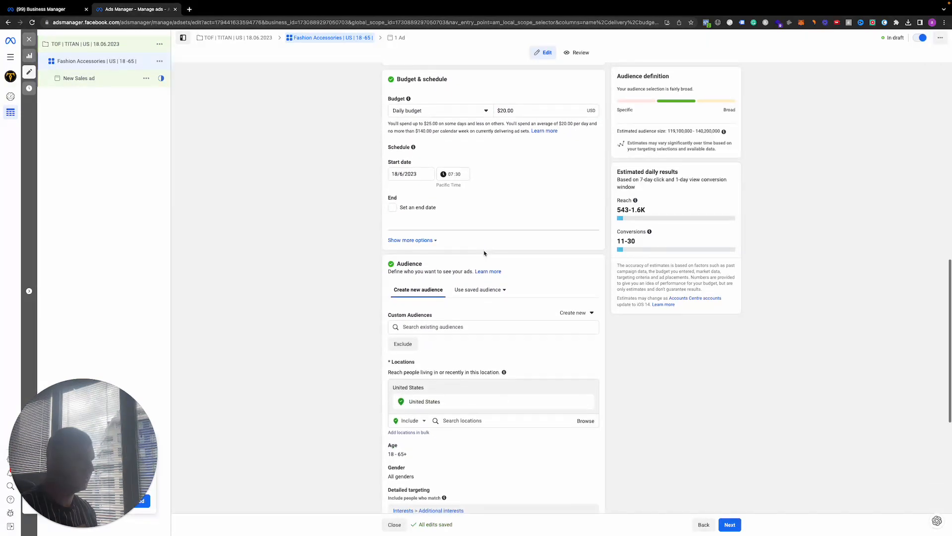
{"action": "scroll", "coordinate": [485, 253], "scroll_direction": "down", "scroll_amount": 3}
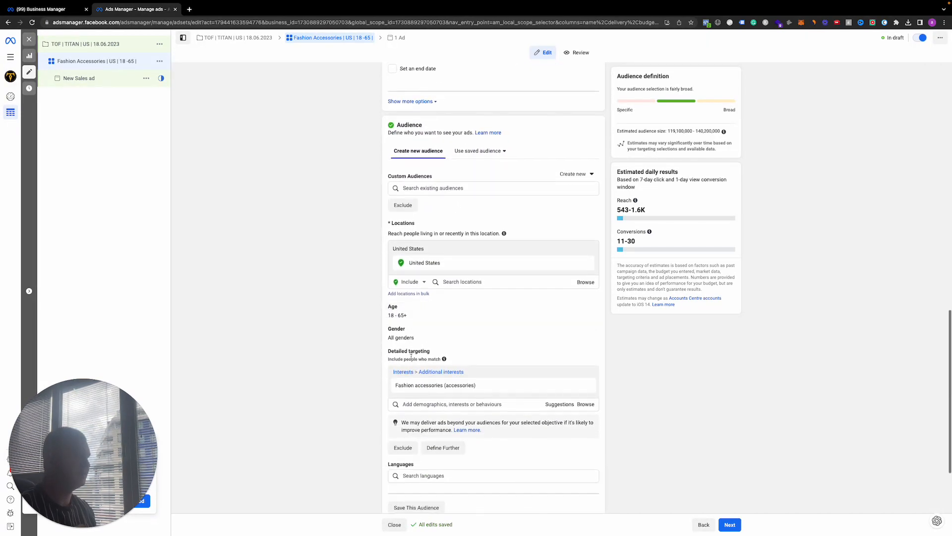
{"action": "scroll", "coordinate": [431, 365], "scroll_direction": "down", "scroll_amount": 2}
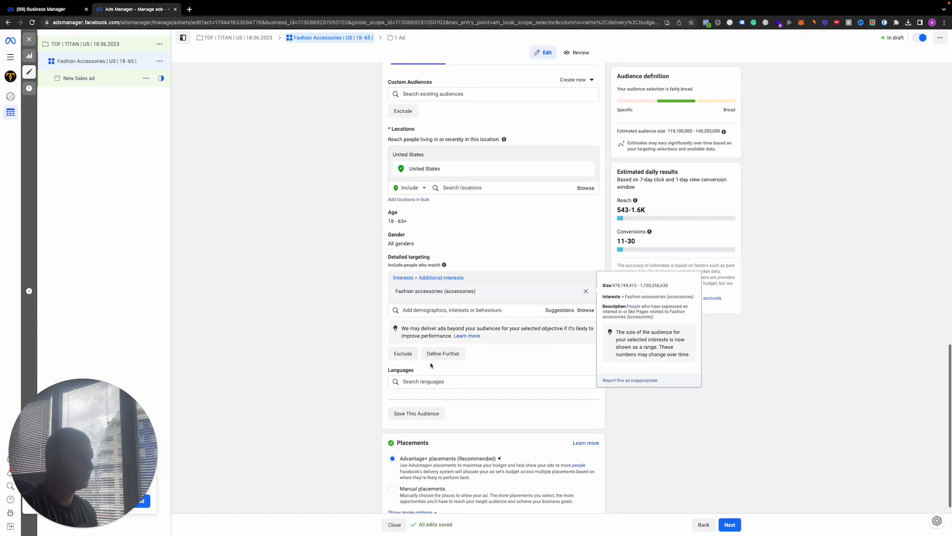
{"action": "scroll", "coordinate": [431, 366], "scroll_direction": "down", "scroll_amount": 1}
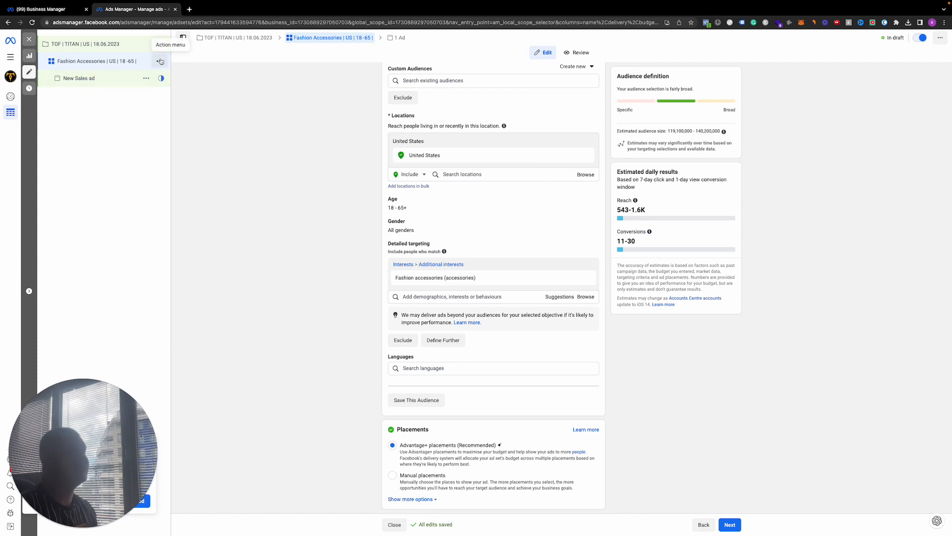
{"action": "scroll", "coordinate": [336, 221], "scroll_direction": "up", "scroll_amount": 10}
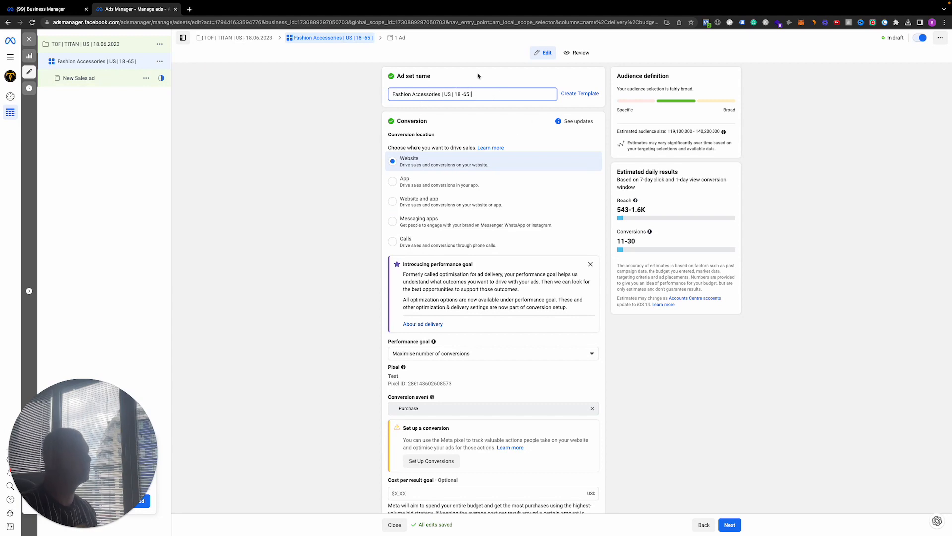
Step: Proceed to the New Sales ad's settings and turn on its ad preview
{"action": "scroll", "coordinate": [432, 247], "scroll_direction": "down", "scroll_amount": 5}
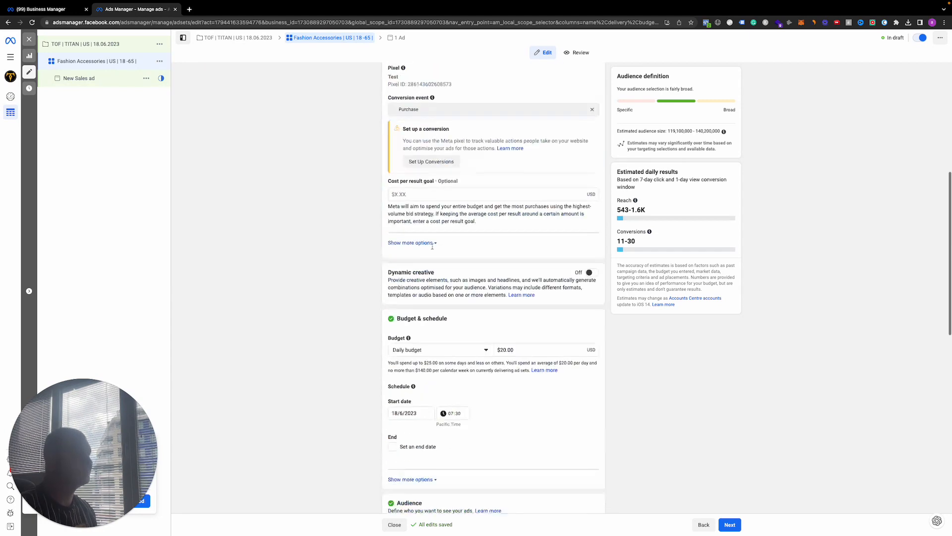
{"action": "scroll", "coordinate": [433, 247], "scroll_direction": "down", "scroll_amount": 10}
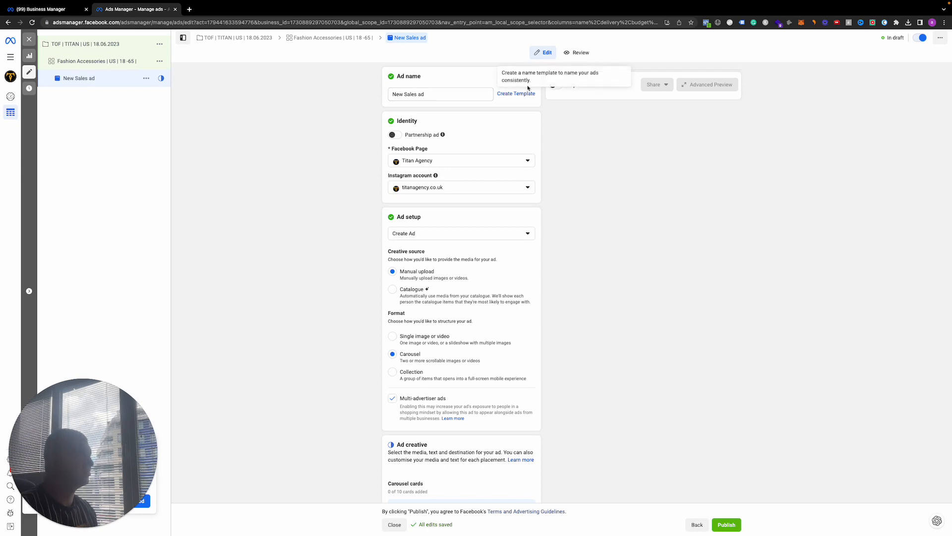
{"action": "left_click", "coordinate": [556, 85]}
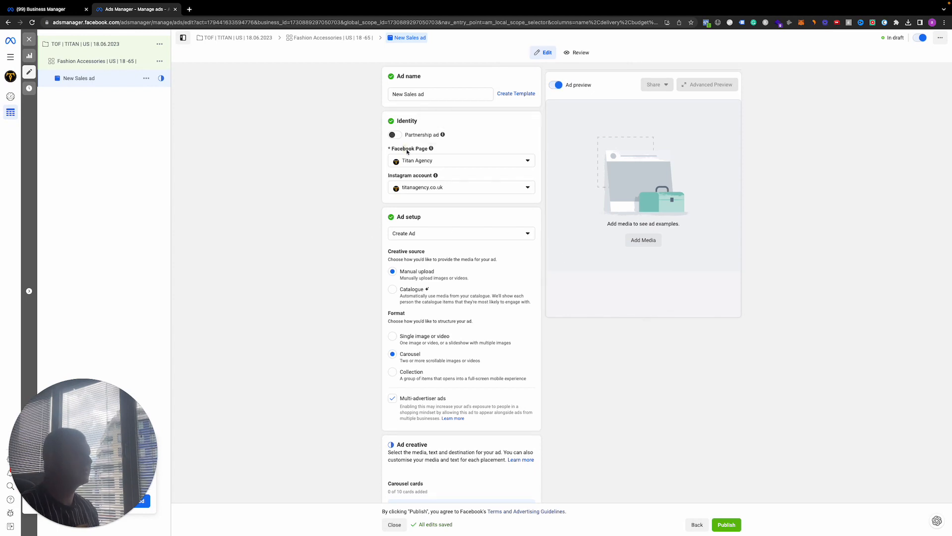
Step: Examine the ad's Facebook Page and Instagram account identity, the available ad setup options and the creative sources
{"action": "mouse_move", "coordinate": [456, 147]}
{"action": "mouse_move", "coordinate": [435, 176]}
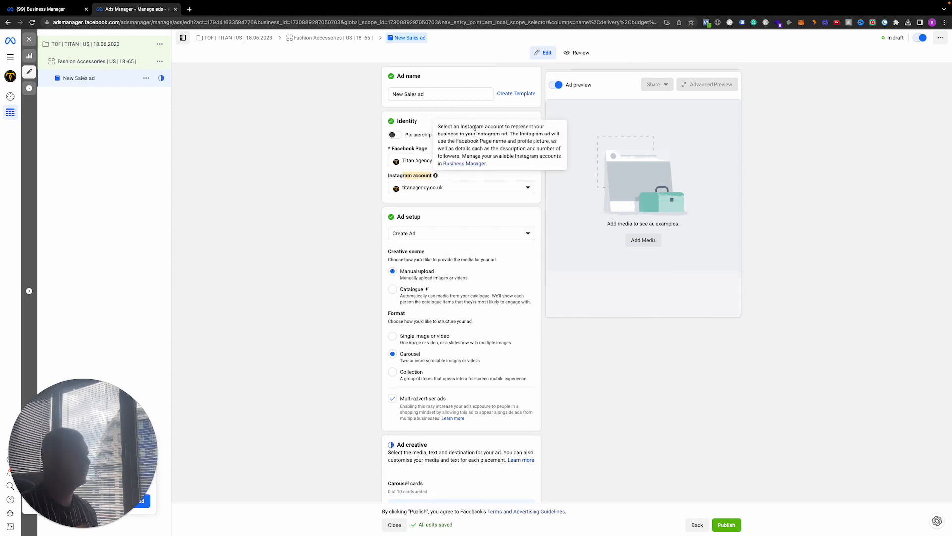
{"action": "left_click", "coordinate": [432, 234]}
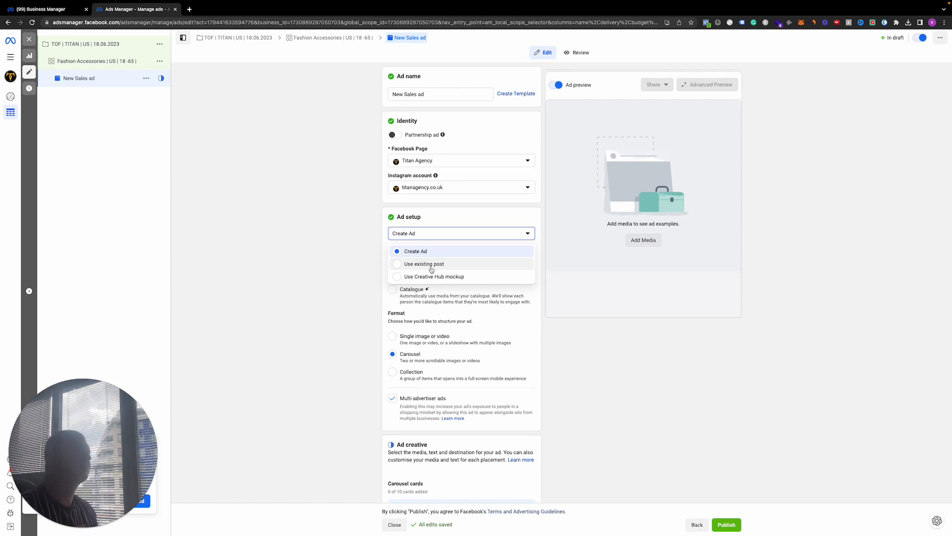
{"action": "left_click", "coordinate": [350, 261]}
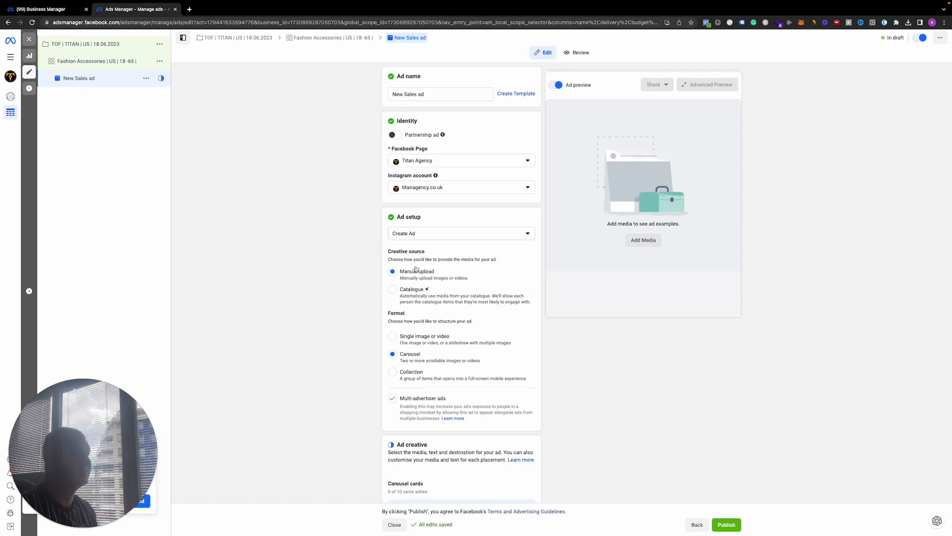
{"action": "scroll", "coordinate": [397, 267], "scroll_direction": "down", "scroll_amount": 1}
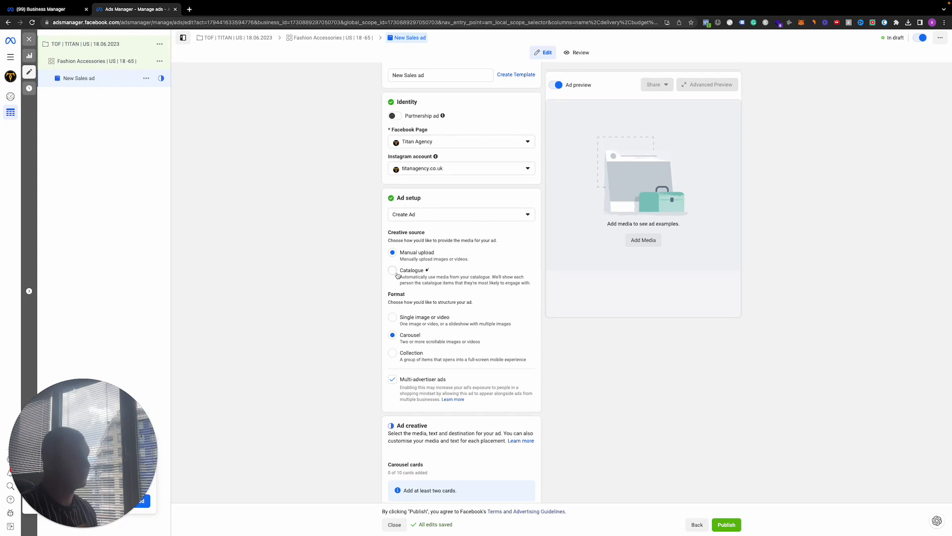
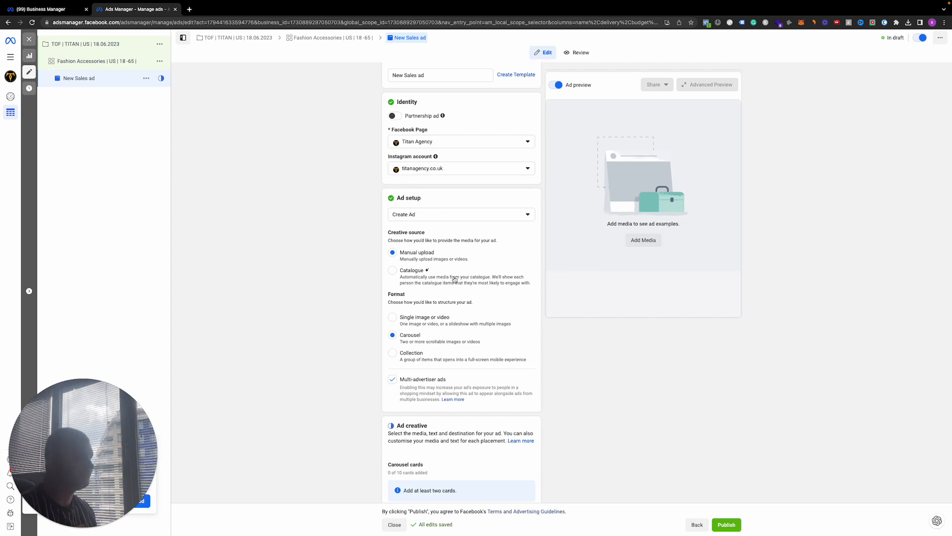
Step: Try the Single image or video and Carousel formats, and set the ad's format to Collection
{"action": "scroll", "coordinate": [415, 308], "scroll_direction": "down", "scroll_amount": 1}
{"action": "left_click", "coordinate": [415, 307]}
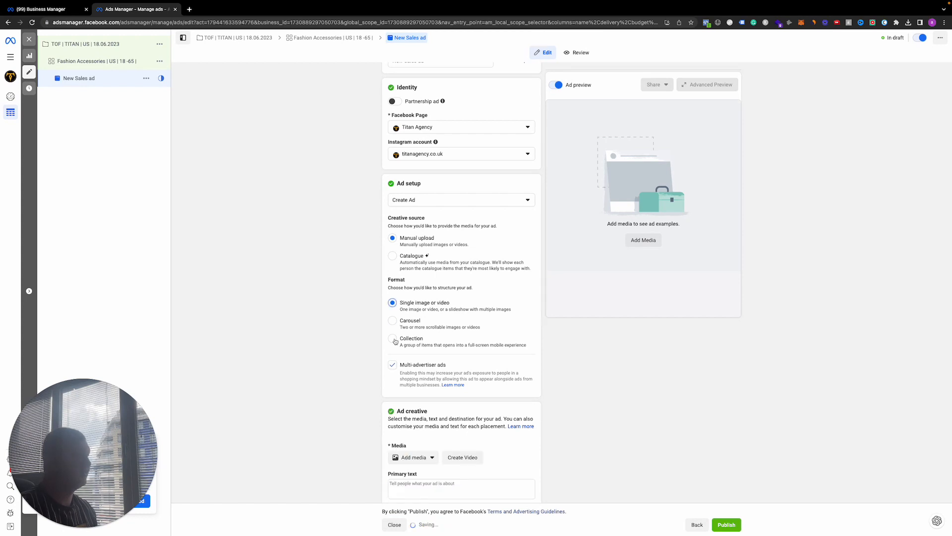
{"action": "left_click", "coordinate": [397, 326]}
{"action": "left_click", "coordinate": [393, 339]}
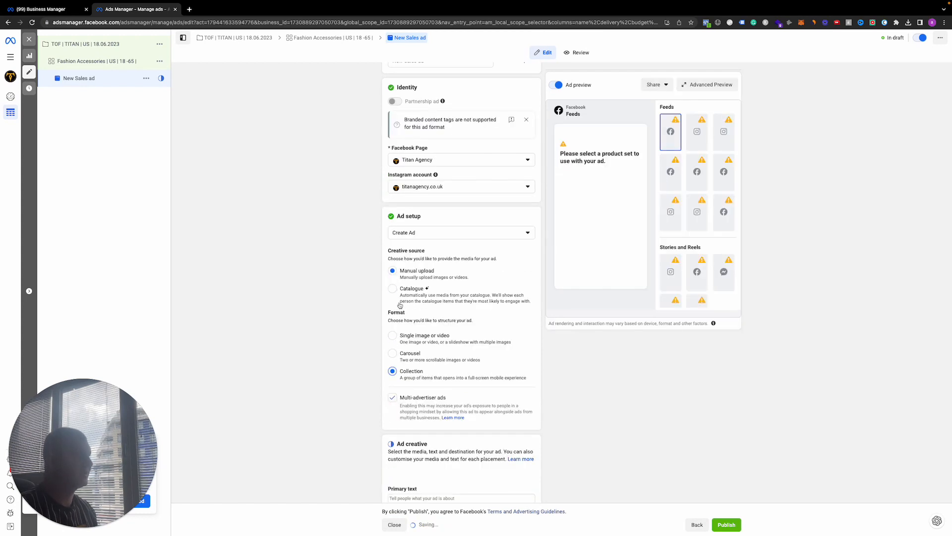
Step: Set the ad's format to Single image or video and add the "What if I told you" image from the Instagram images
{"action": "left_click", "coordinate": [393, 336]}
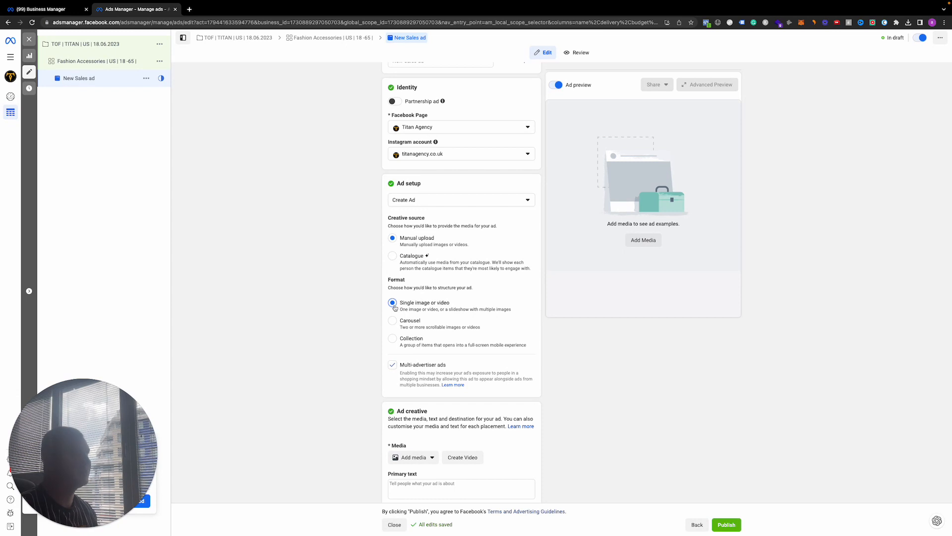
{"action": "scroll", "coordinate": [397, 308], "scroll_direction": "down", "scroll_amount": 2}
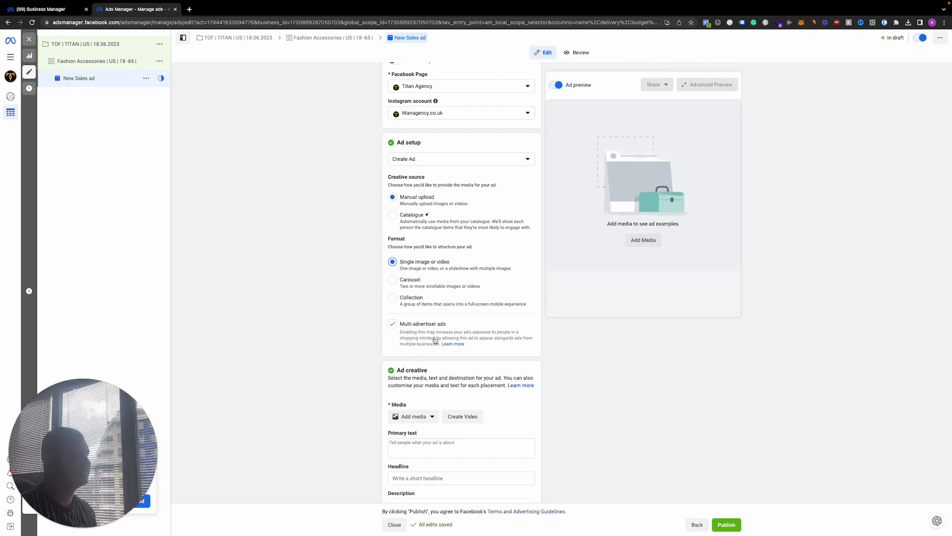
{"action": "scroll", "coordinate": [513, 250], "scroll_direction": "down", "scroll_amount": 5}
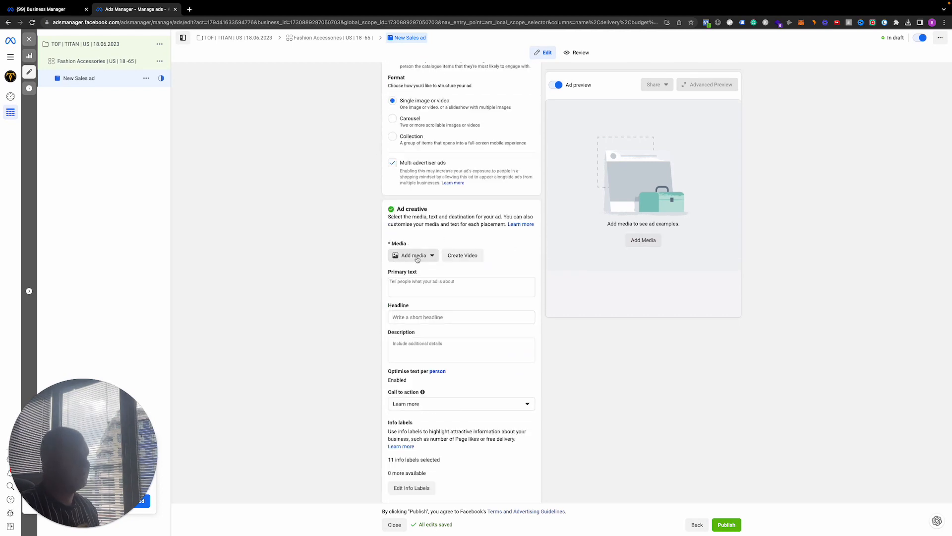
{"action": "left_click", "coordinate": [417, 260]}
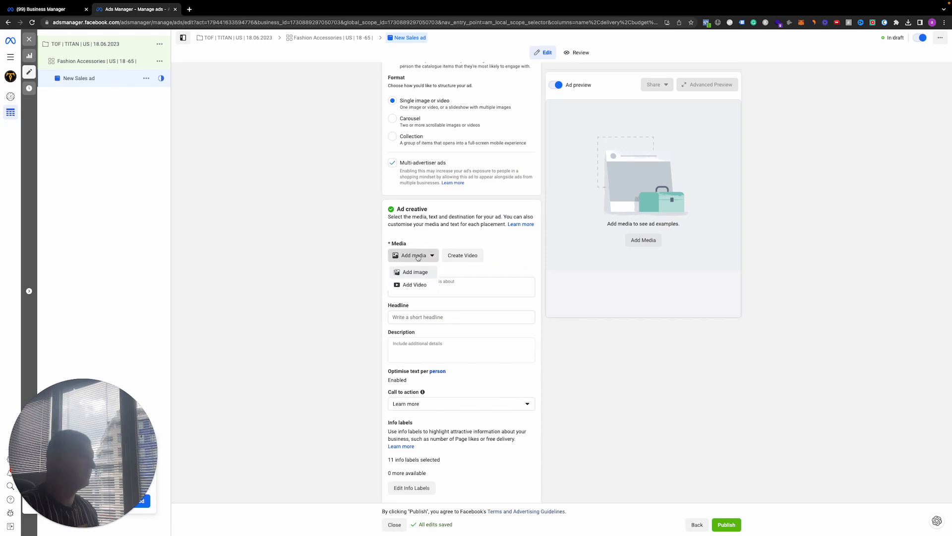
{"action": "left_click", "coordinate": [414, 272]}
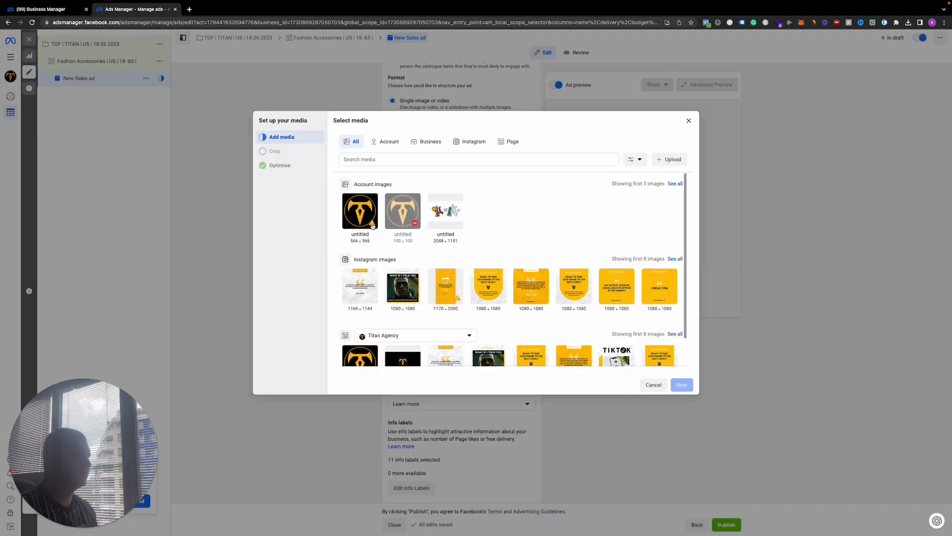
{"action": "left_click", "coordinate": [392, 297]}
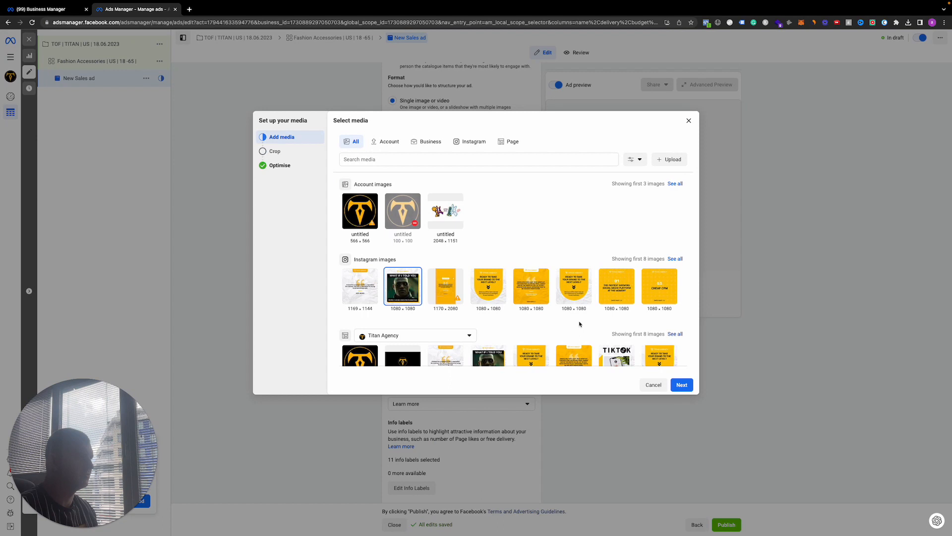
{"action": "left_click", "coordinate": [682, 384]}
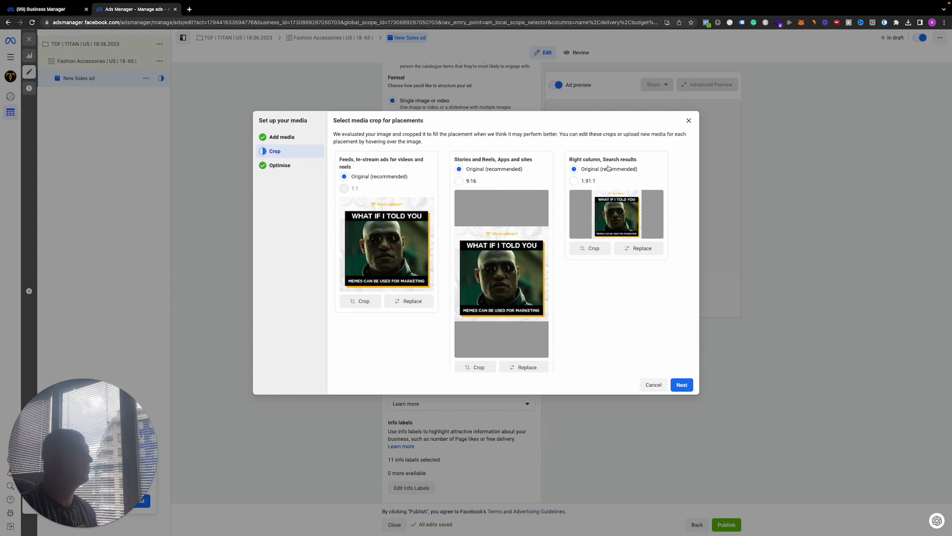
Step: Check the crop editor for Stories and Reels, Apps and sites, and accept the original crops for all placements
{"action": "left_click", "coordinate": [479, 366]}
{"action": "mouse_move", "coordinate": [491, 219]}
{"action": "left_mouse_down"}
{"action": "mouse_move", "coordinate": [443, 220]}
{"action": "mouse_move", "coordinate": [494, 218]}
{"action": "left_mouse_up"}
{"action": "left_click", "coordinate": [588, 127]}
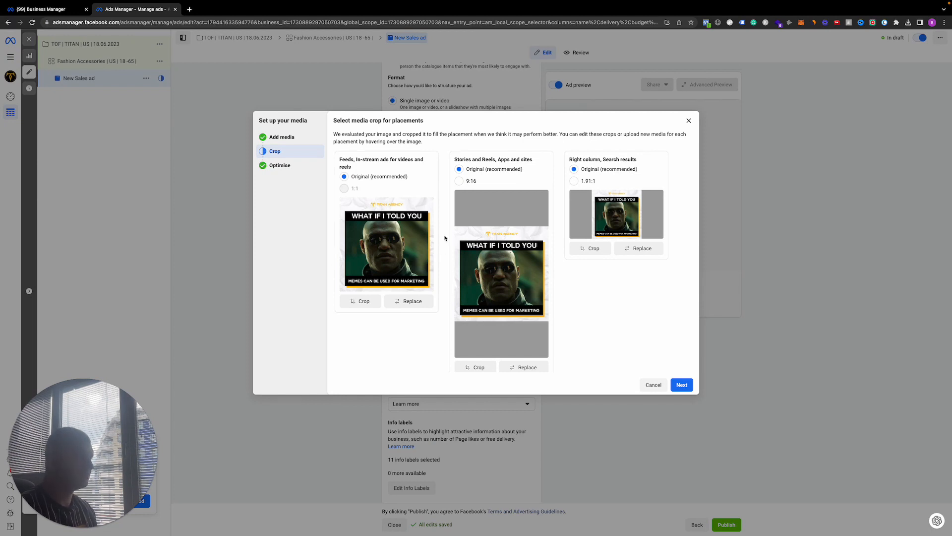
{"action": "left_click", "coordinate": [682, 385]}
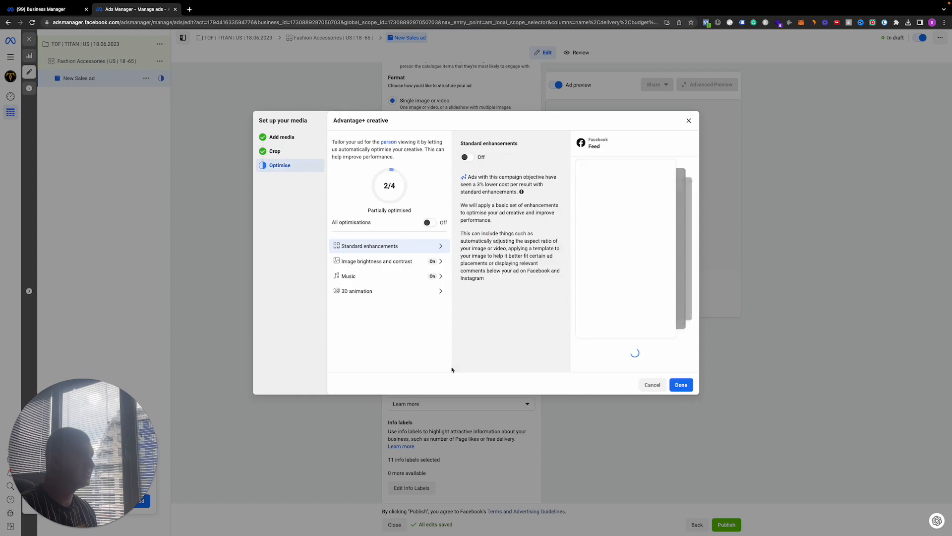
Step: Review the Advantage+ creative optimisations, disable music and finish the media setup
{"action": "left_click", "coordinate": [437, 264]}
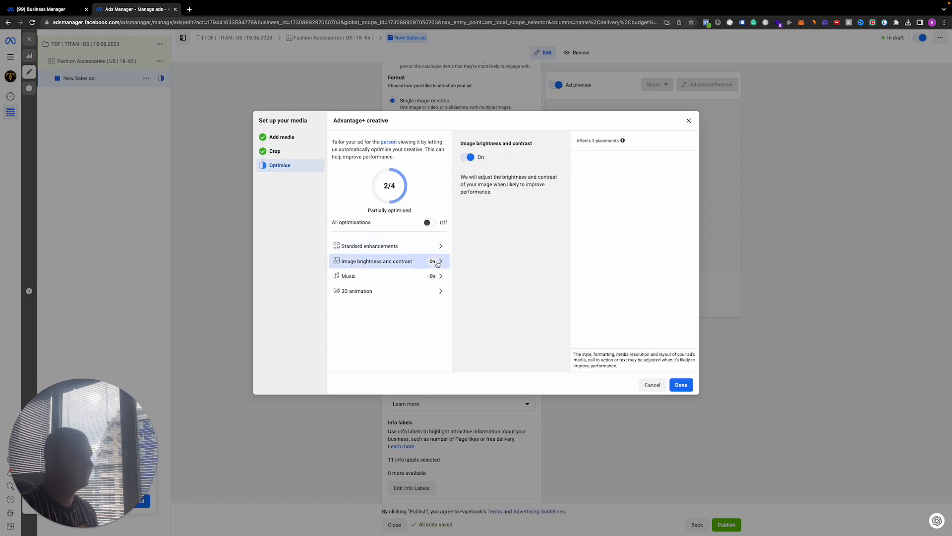
{"action": "left_click", "coordinate": [409, 276]}
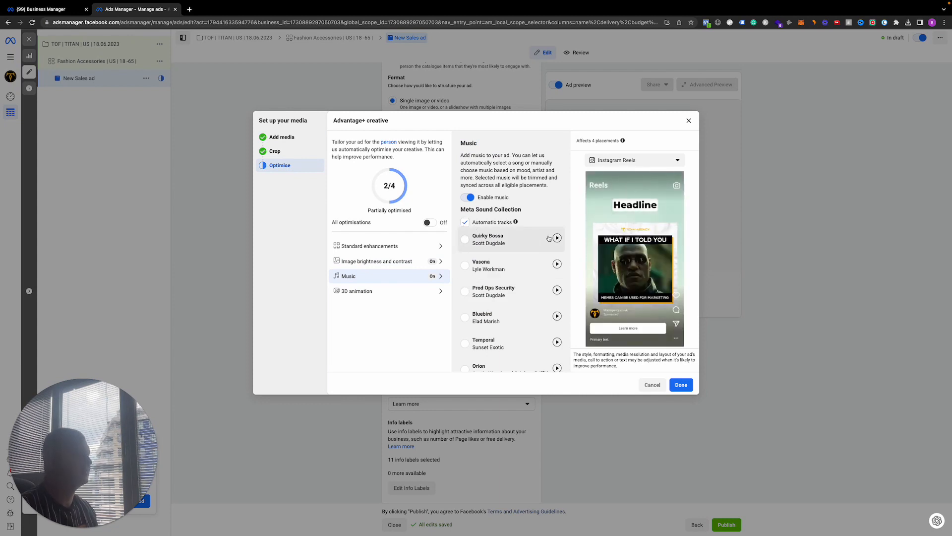
{"action": "left_click", "coordinate": [467, 197]}
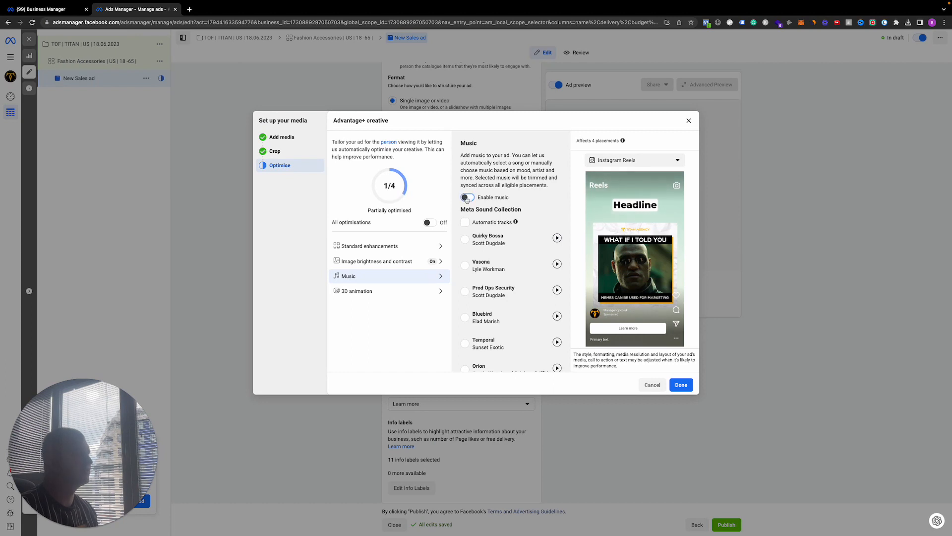
{"action": "left_click", "coordinate": [394, 293]}
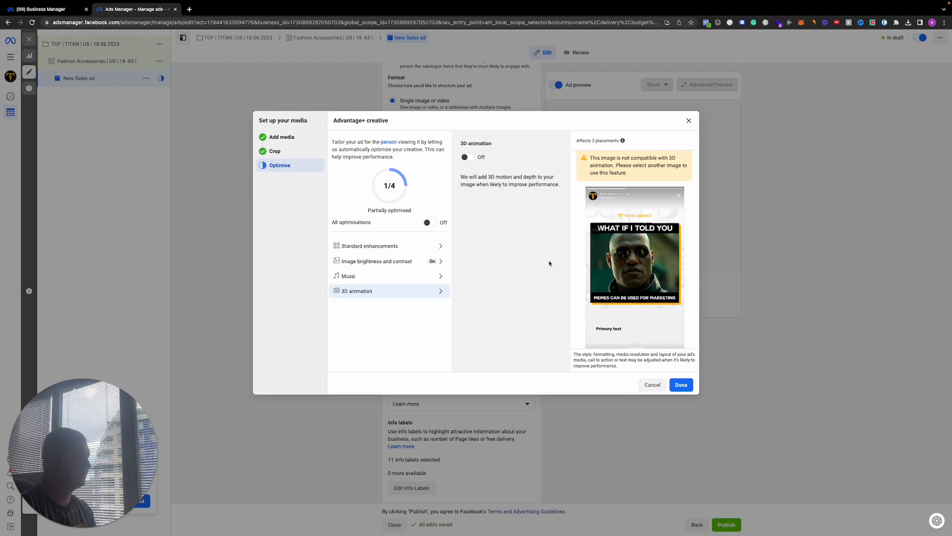
{"action": "left_click", "coordinate": [430, 261]}
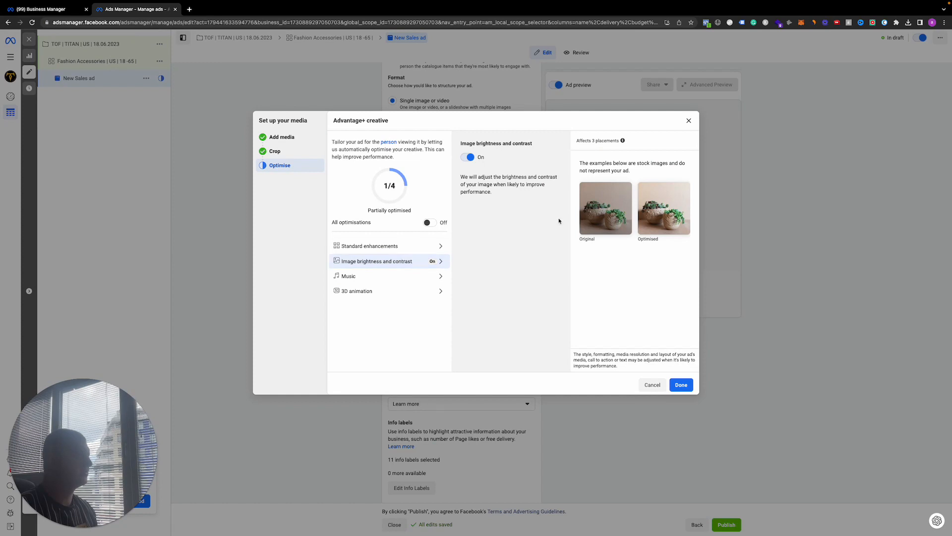
{"action": "left_click", "coordinate": [410, 248]}
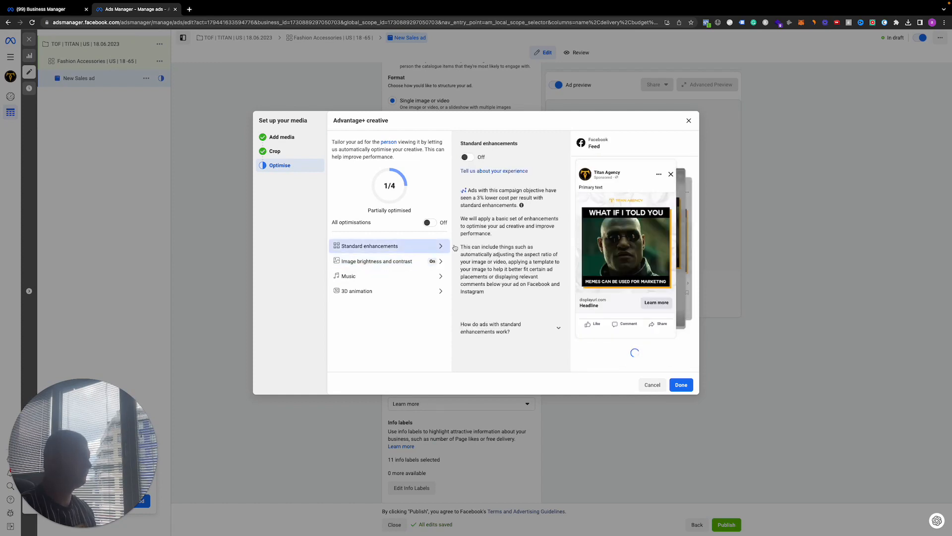
{"action": "left_click", "coordinate": [679, 386]}
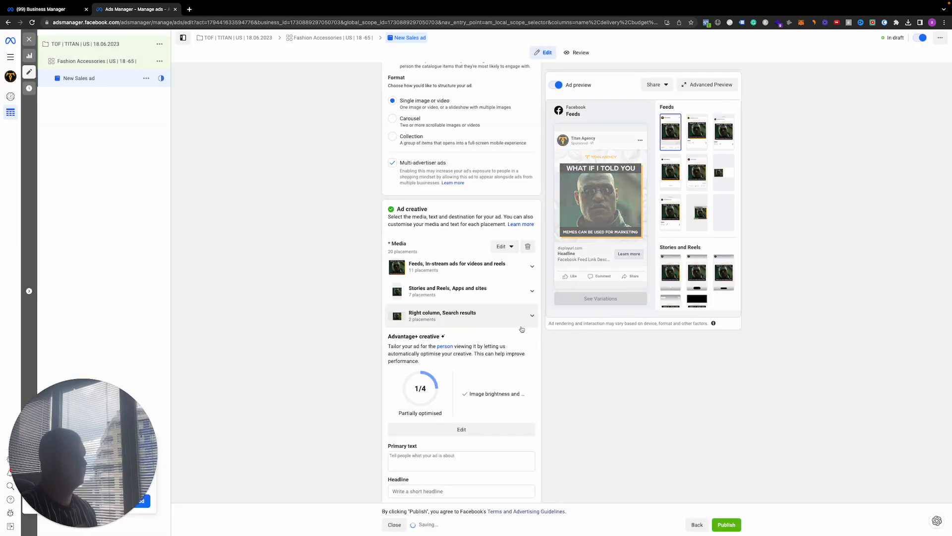
Step: Examine the ad creative's primary text, headline, description, call to action and info label settings alongside the ad preview
{"action": "left_click", "coordinate": [420, 399]}
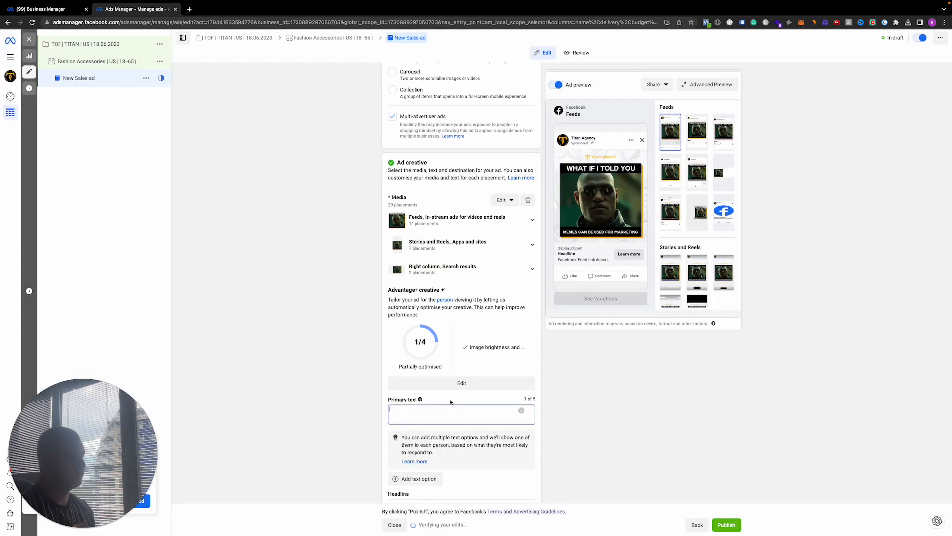
{"action": "scroll", "coordinate": [512, 418], "scroll_direction": "down", "scroll_amount": 2}
{"action": "left_click", "coordinate": [440, 435]}
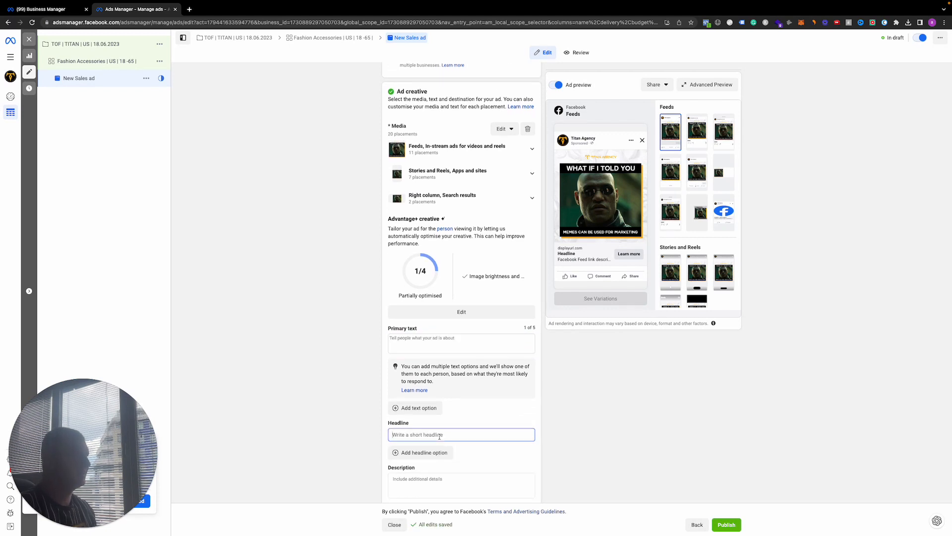
{"action": "left_click", "coordinate": [559, 258]}
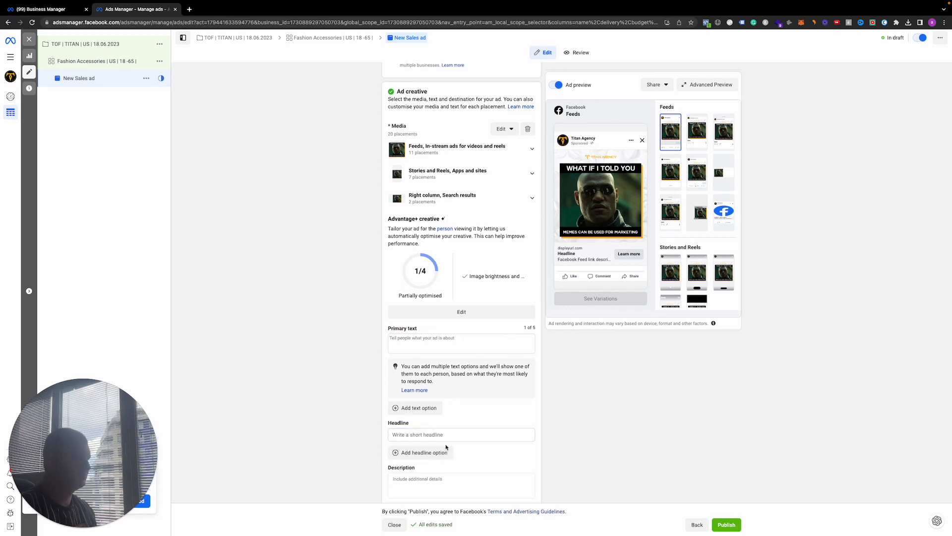
{"action": "scroll", "coordinate": [445, 448], "scroll_direction": "down", "scroll_amount": 1}
{"action": "left_click", "coordinate": [434, 451]}
{"action": "scroll", "coordinate": [460, 422], "scroll_direction": "down", "scroll_amount": 1}
{"action": "scroll", "coordinate": [460, 422], "scroll_direction": "down", "scroll_amount": 1}
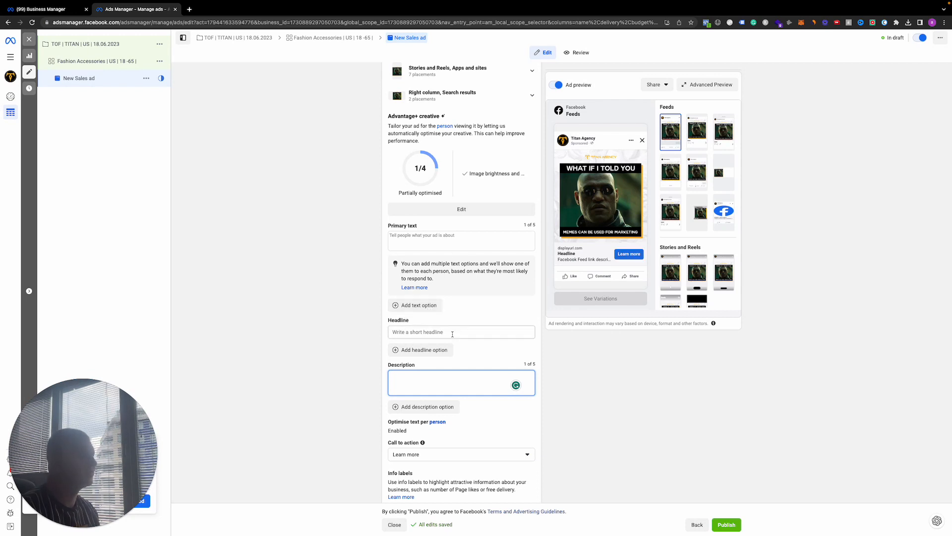
{"action": "scroll", "coordinate": [464, 329], "scroll_direction": "down", "scroll_amount": 1}
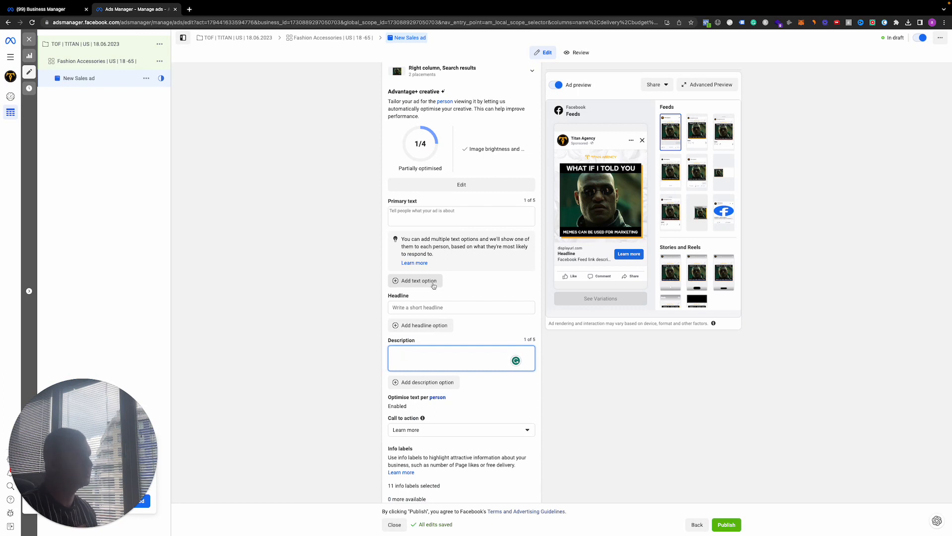
{"action": "scroll", "coordinate": [434, 286], "scroll_direction": "down", "scroll_amount": 2}
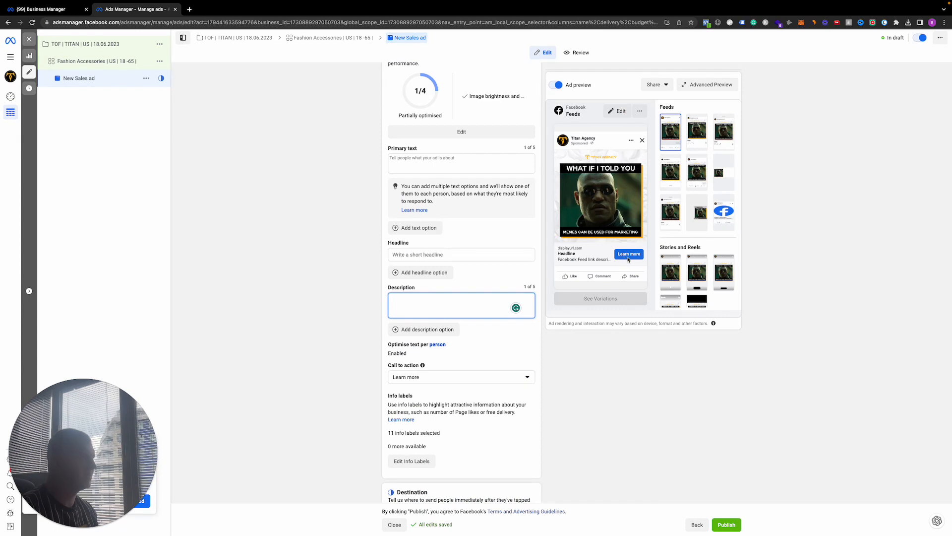
{"action": "scroll", "coordinate": [474, 384], "scroll_direction": "down", "scroll_amount": 3}
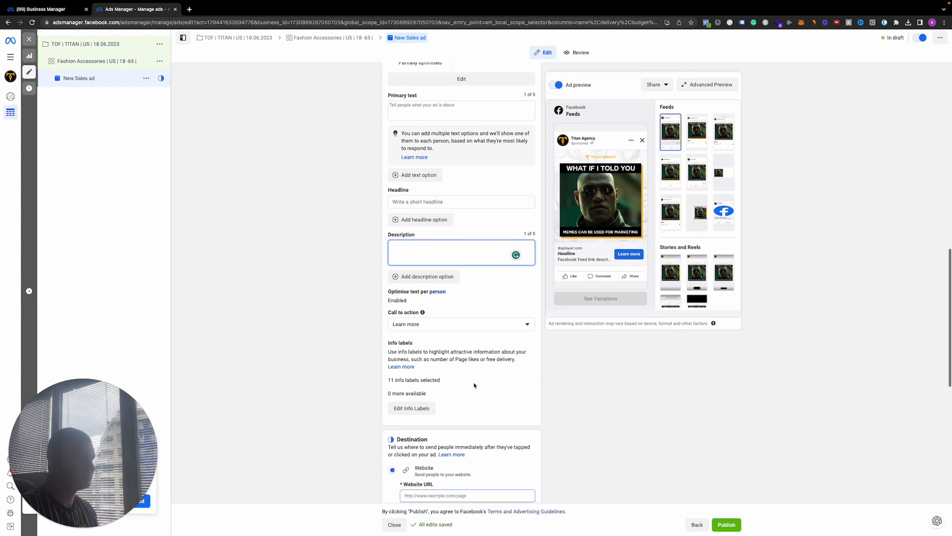
{"action": "scroll", "coordinate": [422, 379], "scroll_direction": "down", "scroll_amount": 1}
{"action": "scroll", "coordinate": [423, 379], "scroll_direction": "up", "scroll_amount": 1}
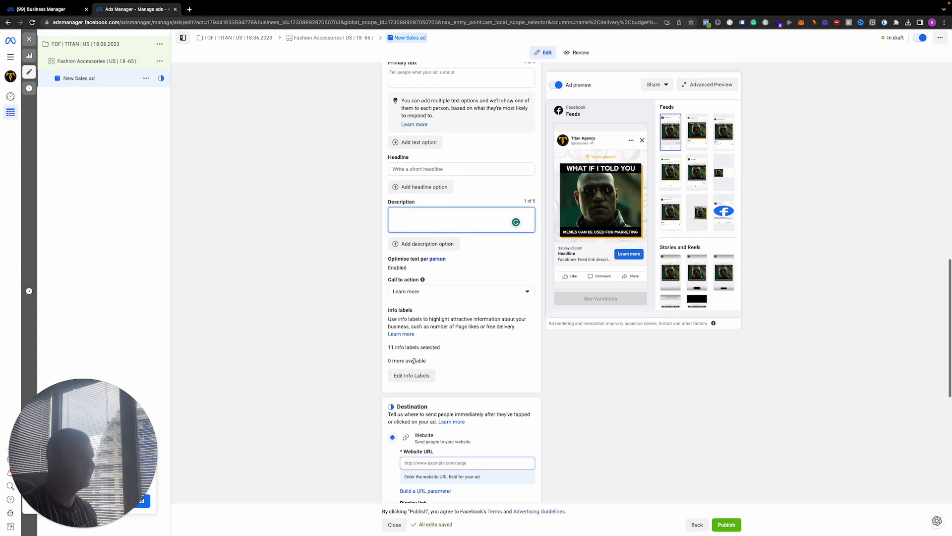
{"action": "scroll", "coordinate": [415, 367], "scroll_direction": "up", "scroll_amount": 1}
Step: Examine the Destination section's Website URL and Display link fields and where the link appears in the ad preview
{"action": "scroll", "coordinate": [416, 367], "scroll_direction": "down", "scroll_amount": 3}
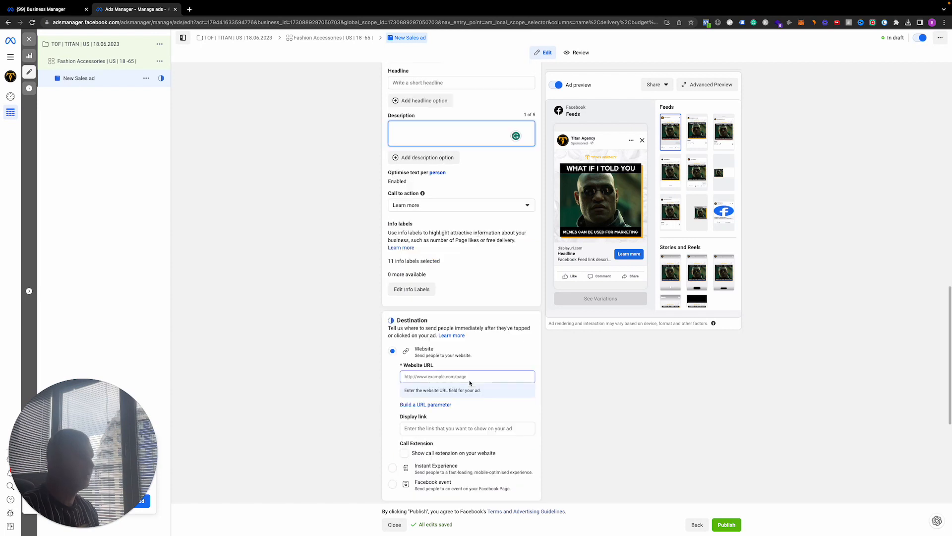
{"action": "left_click", "coordinate": [429, 375]}
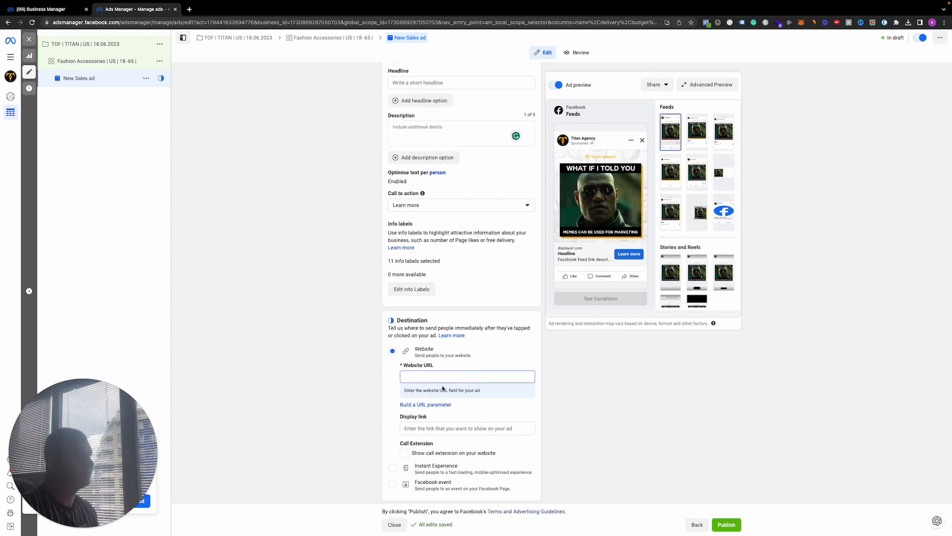
{"action": "scroll", "coordinate": [459, 386], "scroll_direction": "down", "scroll_amount": 1}
{"action": "left_click", "coordinate": [432, 405]}
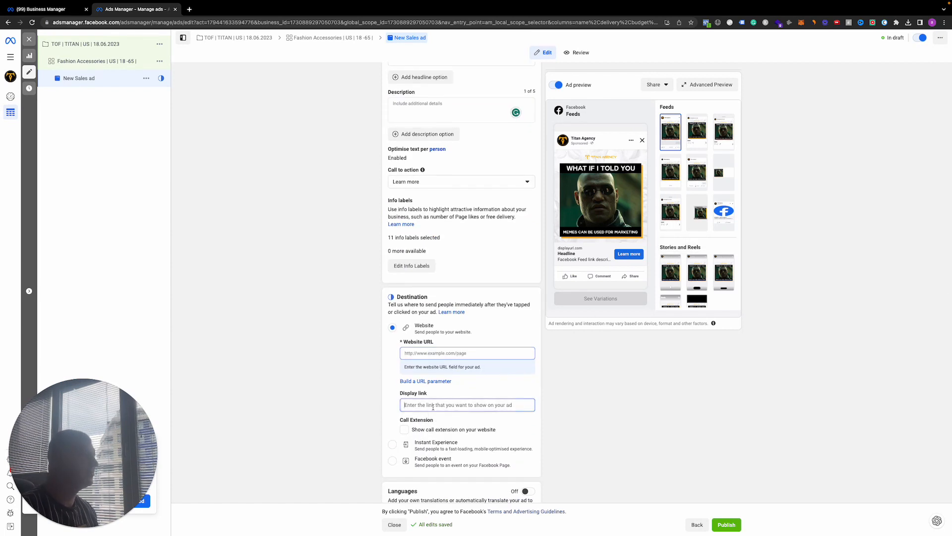
{"action": "scroll", "coordinate": [433, 406], "scroll_direction": "down", "scroll_amount": 1}
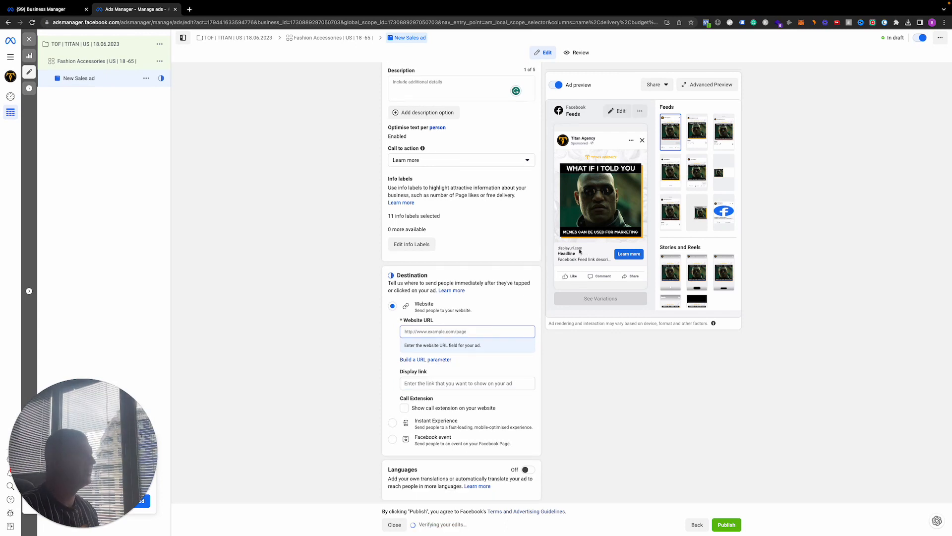
Step: Set the ad's destination Website URL to gymshark.com/collection/mens
{"action": "left_click", "coordinate": [440, 331]}
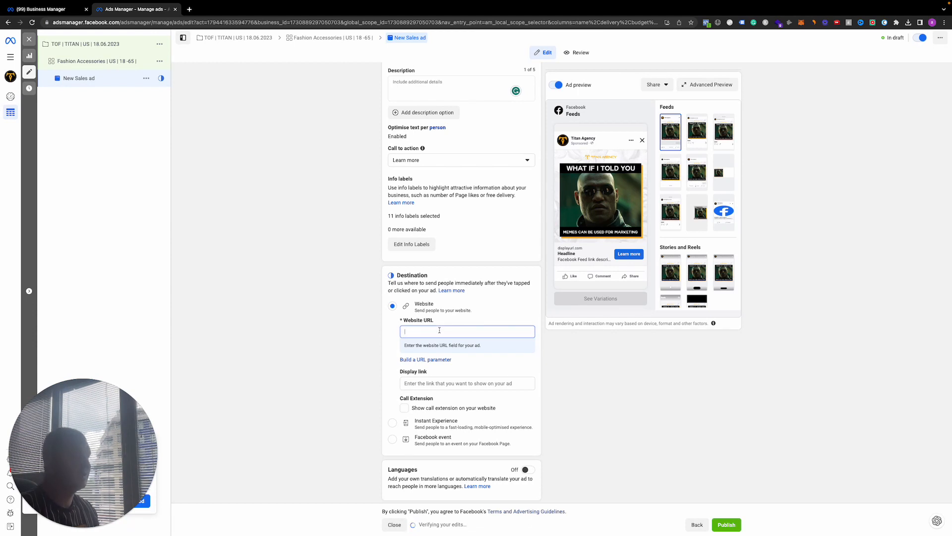
{"action": "left_click", "coordinate": [448, 383]}
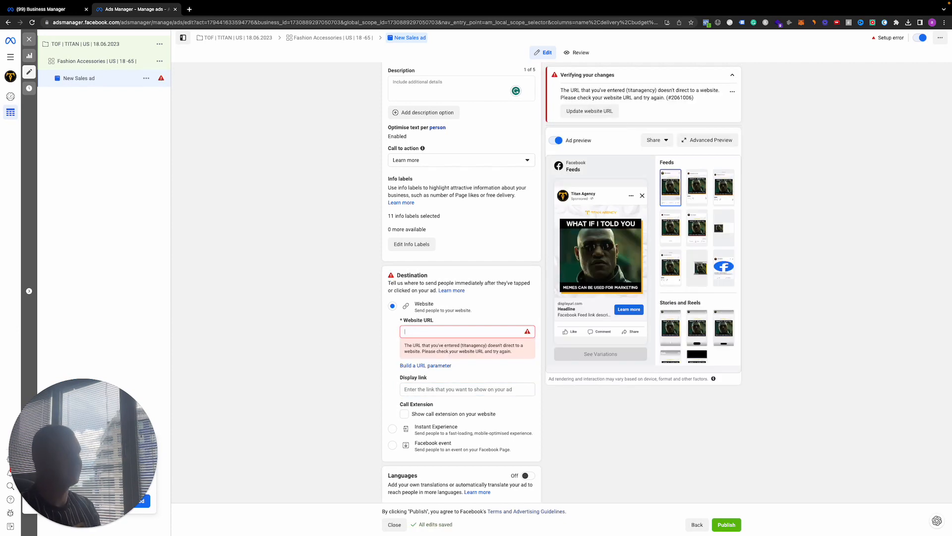
{"action": "type", "text": "gym"}
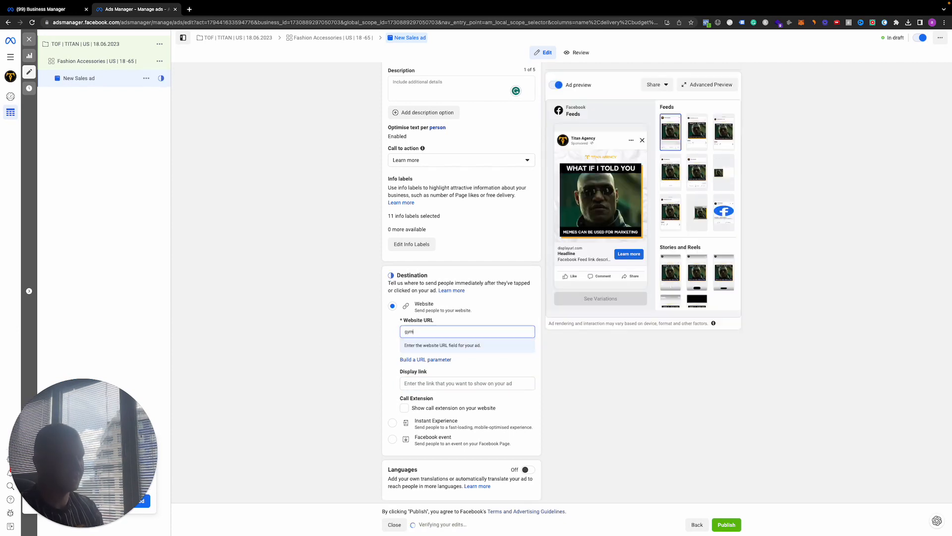
{"action": "type", "text": "shark.com"}
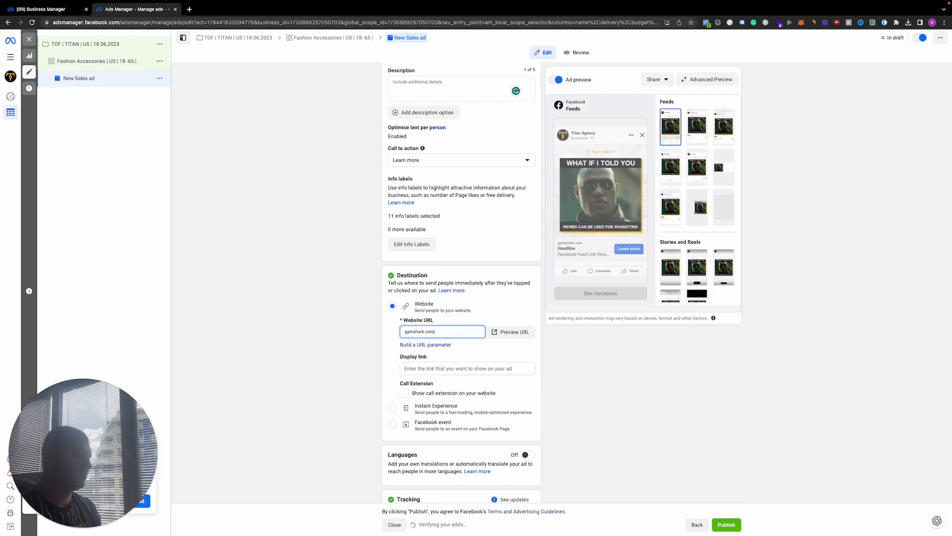
{"action": "type", "text": "/co"}
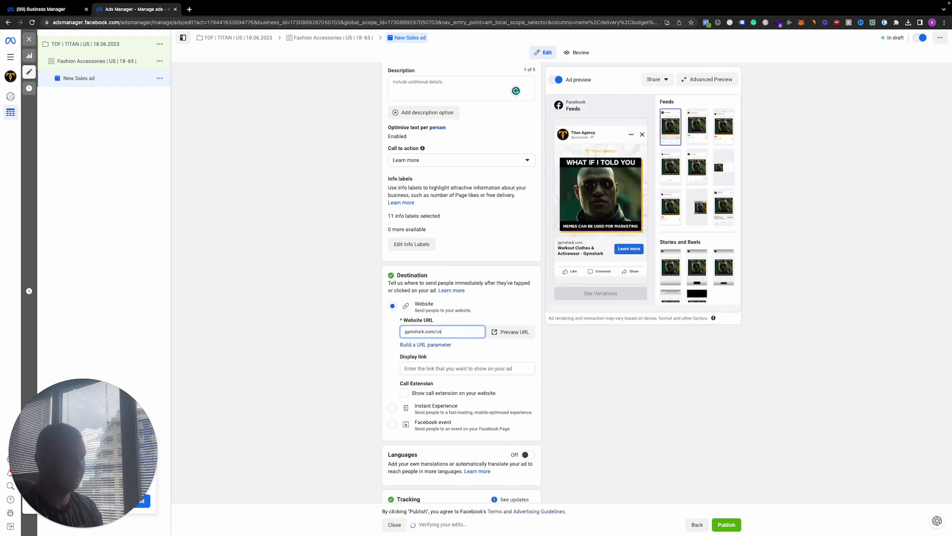
{"action": "type", "text": "llection"}
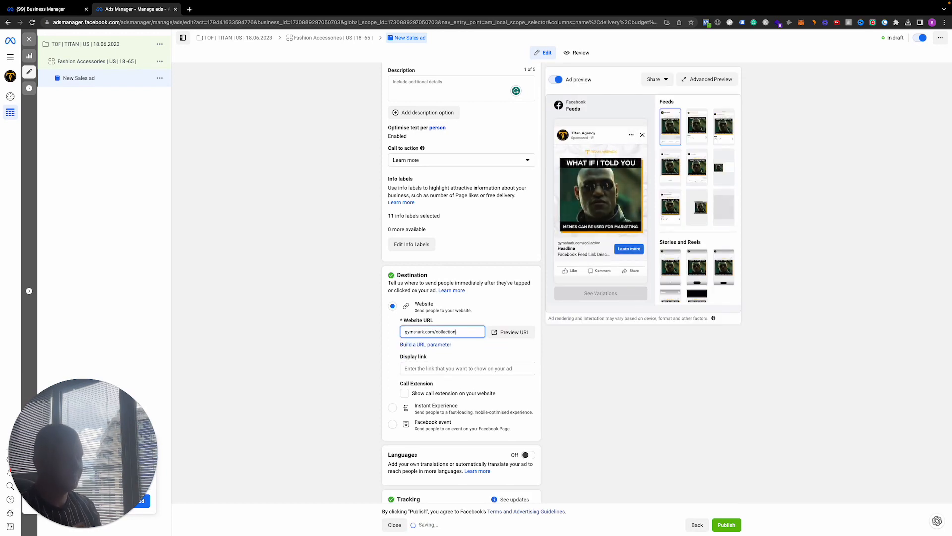
{"action": "type", "text": "/mens"}
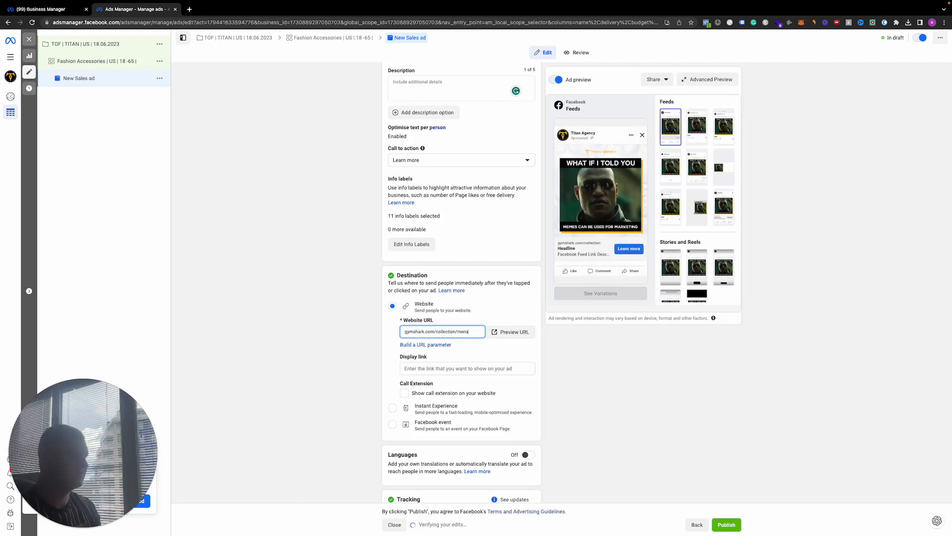
Step: Extend the Website URL to gymshark.com/collection/mens/tops/ and clear the field after checking the ad preview
{"action": "type", "text": "/tops/"}
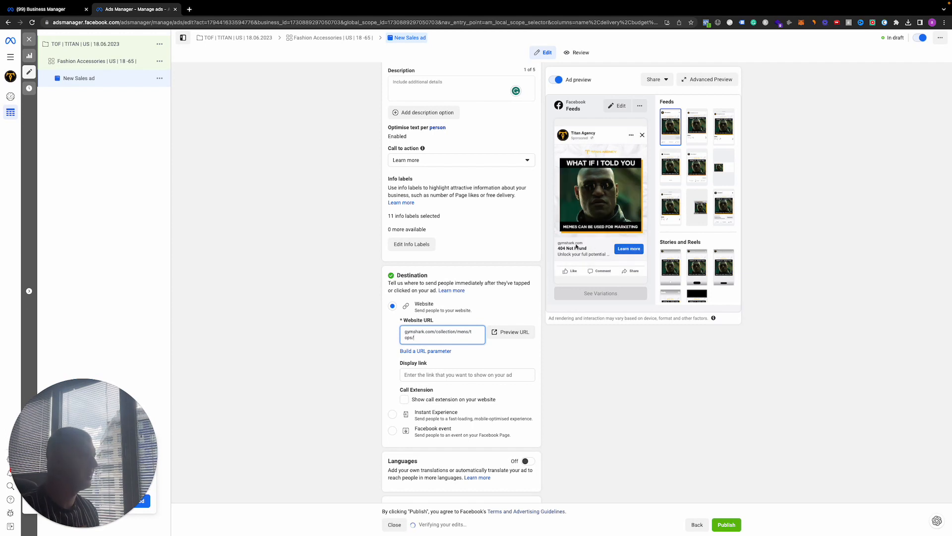
{"action": "key", "text": "super+a"}
{"action": "key", "text": "BackSpace"}
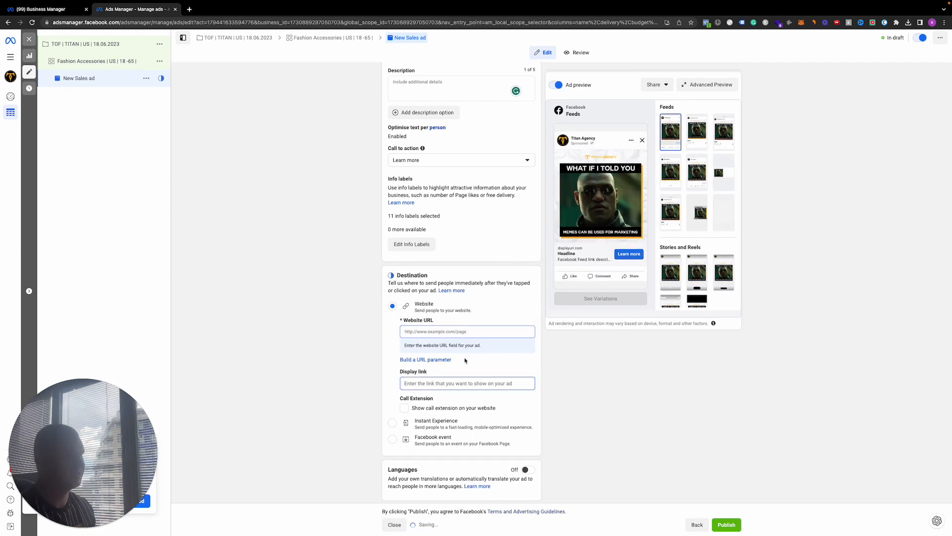
Step: Try gymshark.com as the ad's Display link and clear the field again
{"action": "type", "text": "gymshark.c"}
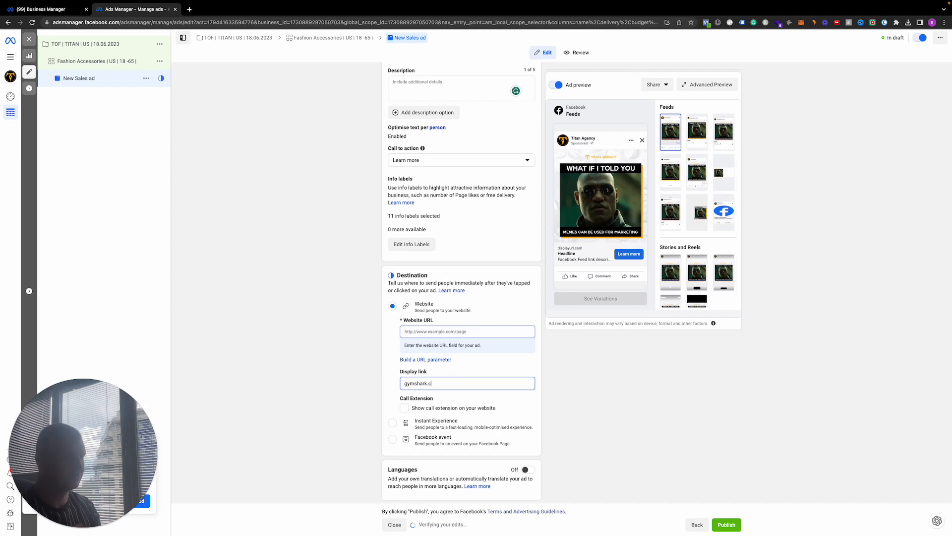
{"action": "type", "text": "om"}
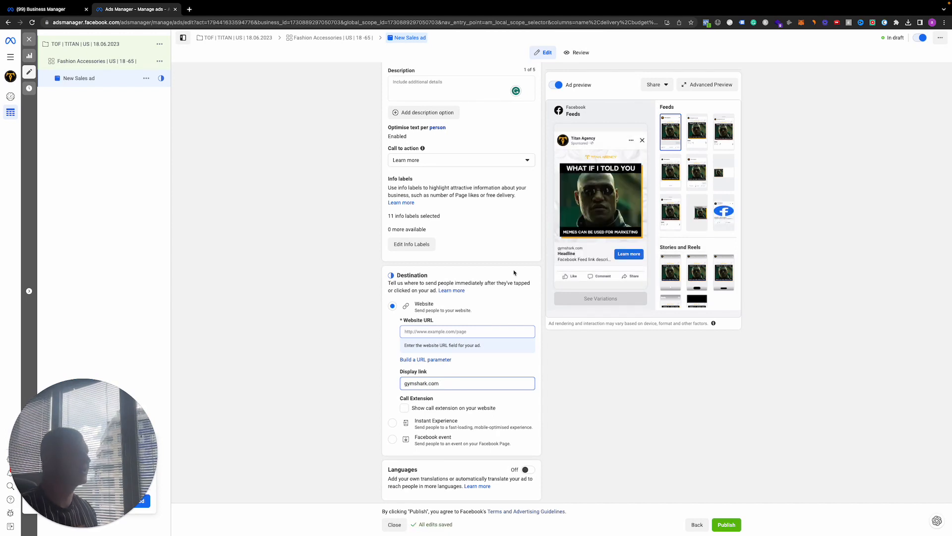
{"action": "left_click", "coordinate": [449, 332]}
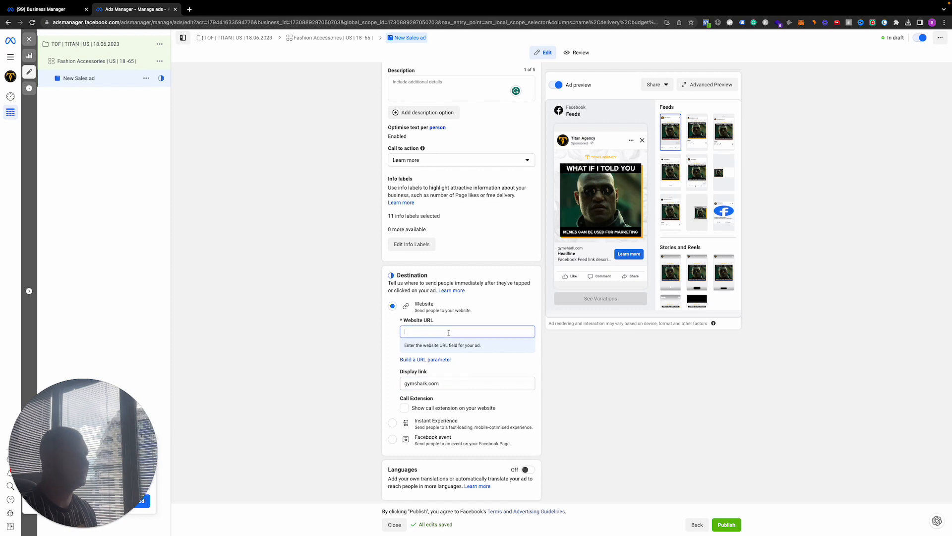
{"action": "left_click_drag", "start_coordinate": [441, 383], "coordinate": [333, 382]}
{"action": "key", "text": "BackSpace"}
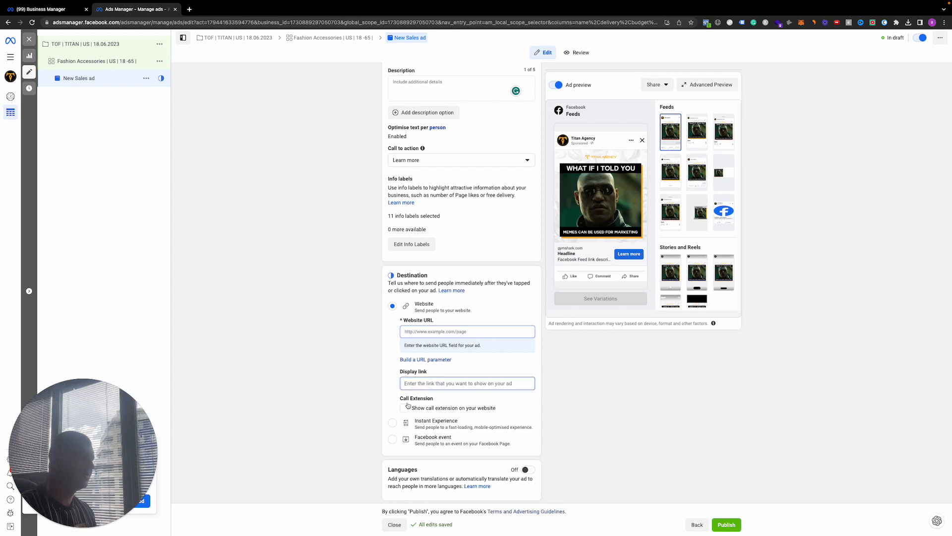
Step: Examine the remaining destination options, the Languages description and the Tracking settings of the ad
{"action": "scroll", "coordinate": [407, 417], "scroll_direction": "down", "scroll_amount": 1}
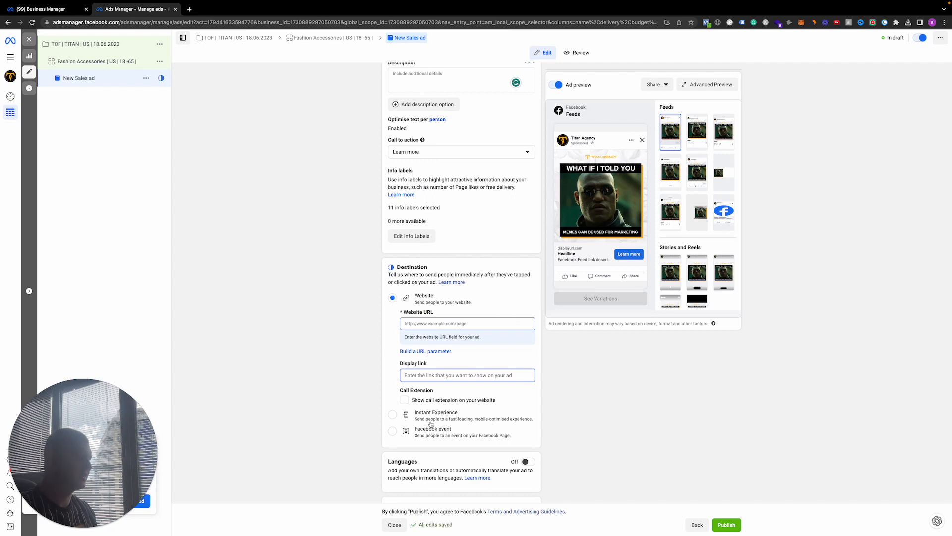
{"action": "scroll", "coordinate": [440, 418], "scroll_direction": "down", "scroll_amount": 1}
{"action": "scroll", "coordinate": [440, 417], "scroll_direction": "down", "scroll_amount": 1}
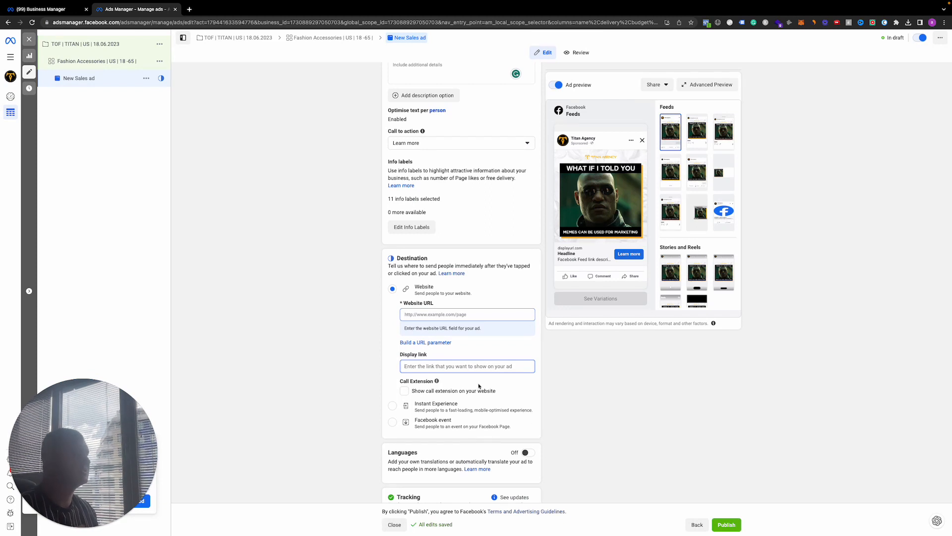
{"action": "scroll", "coordinate": [491, 398], "scroll_direction": "down", "scroll_amount": 3}
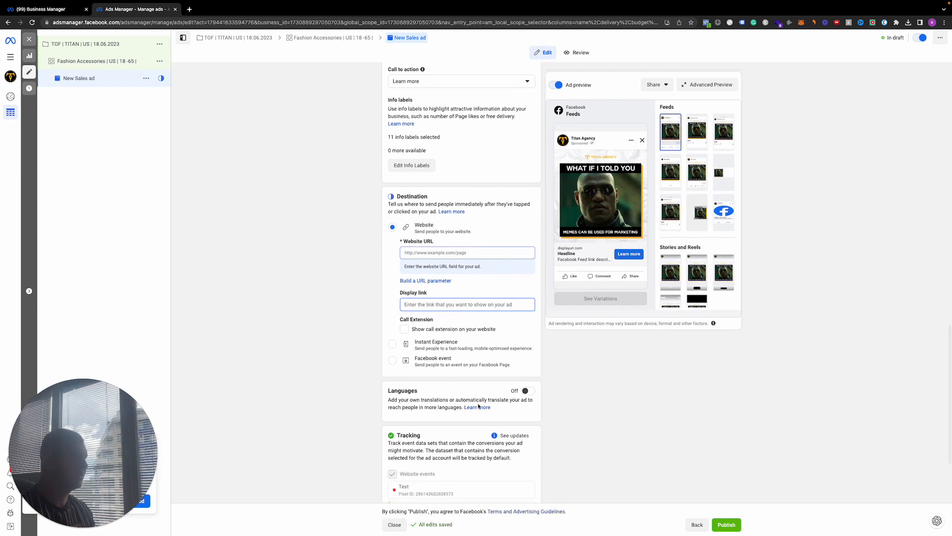
{"action": "left_click_drag", "start_coordinate": [398, 399], "coordinate": [437, 407]}
{"action": "left_click", "coordinate": [495, 397]}
{"action": "scroll", "coordinate": [494, 399], "scroll_direction": "down", "scroll_amount": 5}
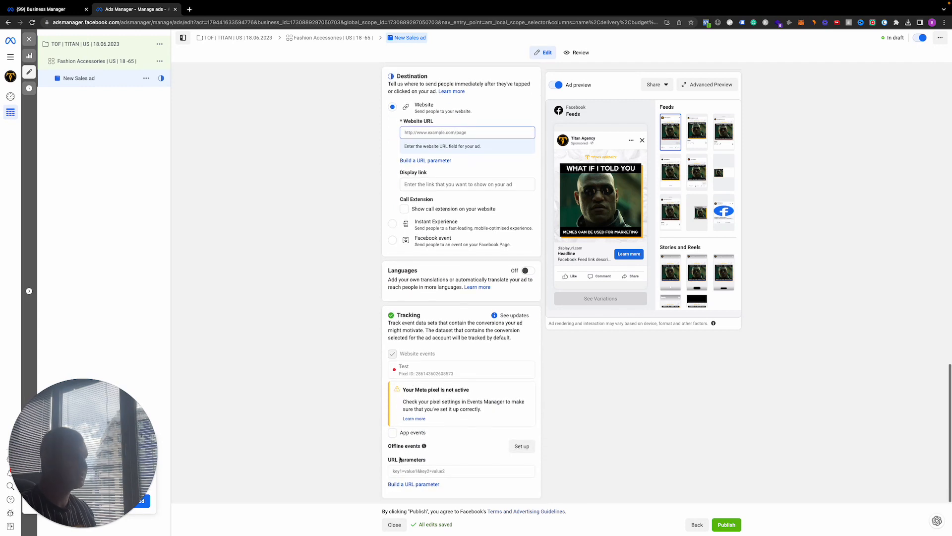
Step: Start building a URL parameter in the Tracking section with facebookads as the campaign source
{"action": "left_click", "coordinate": [409, 467]}
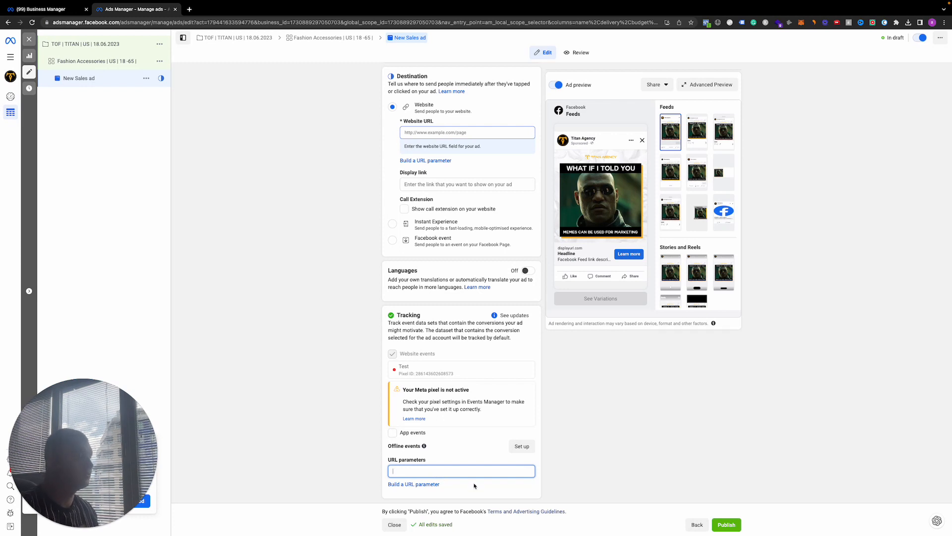
{"action": "left_click", "coordinate": [429, 487]}
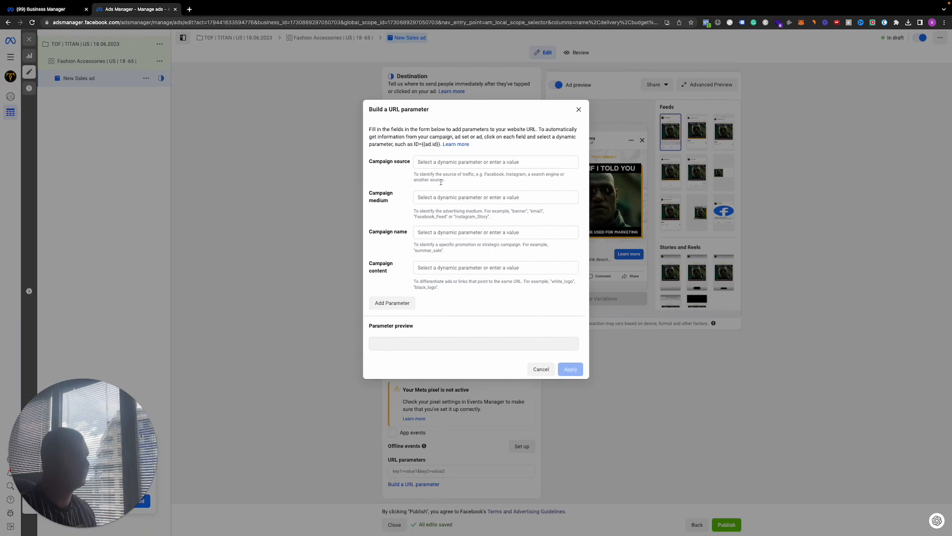
{"action": "left_click", "coordinate": [468, 162]}
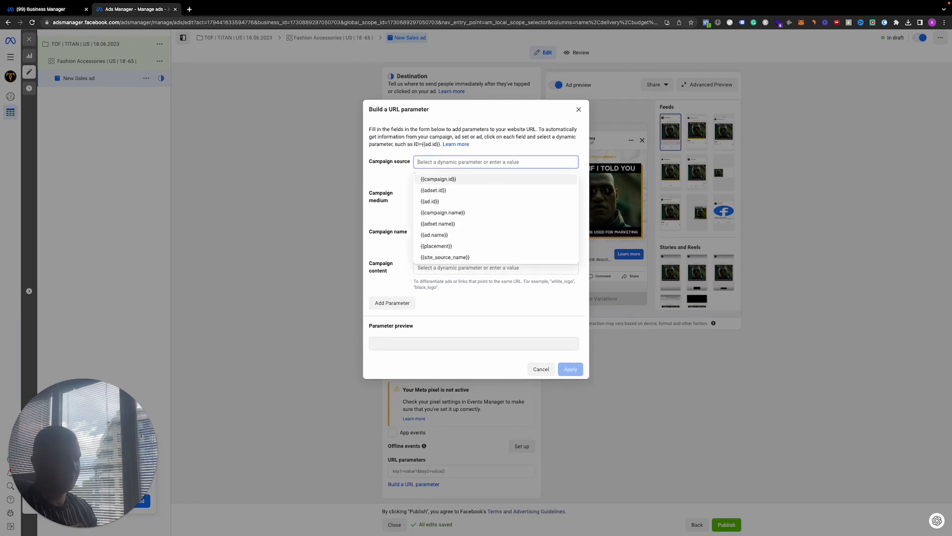
{"action": "type", "text": "facebookads"}
Step: Set the URL parameter's campaign medium to Fashion Accessories | 18 - 65 | US
{"action": "left_click", "coordinate": [431, 198]}
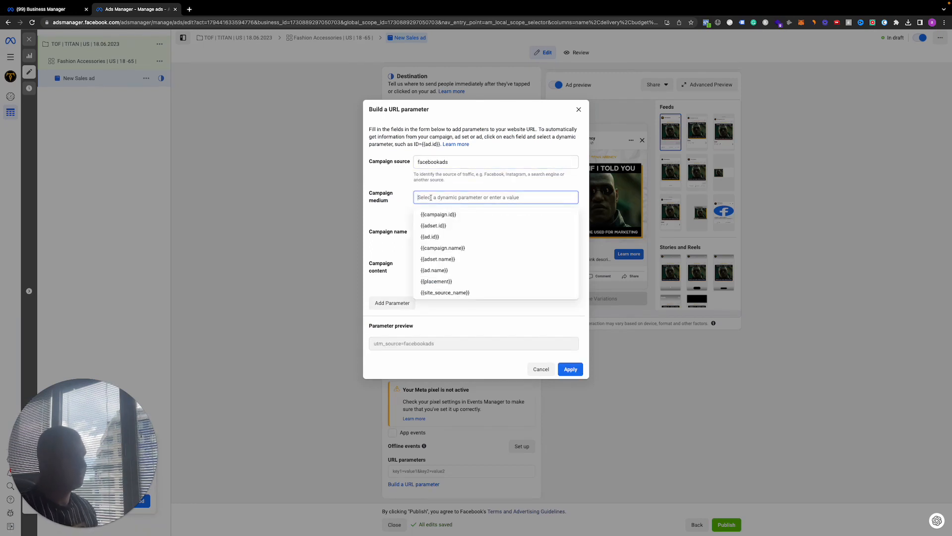
{"action": "type", "text": "F"}
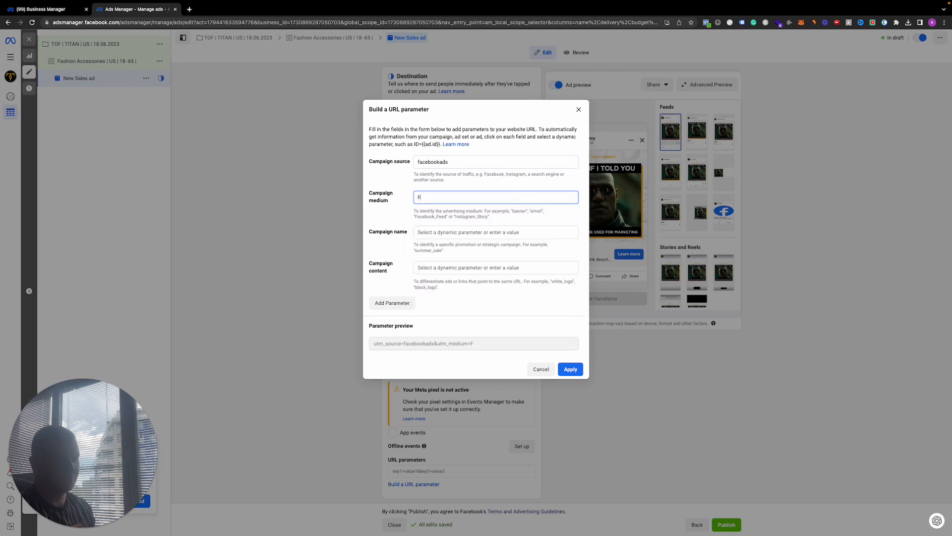
{"action": "type", "text": "ashion C"}
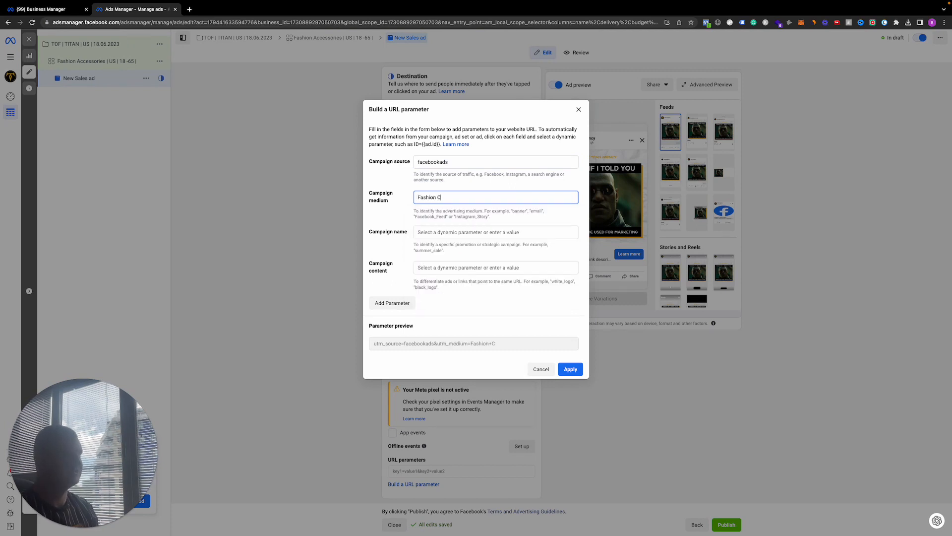
{"action": "key", "text": "BackSpace"}
{"action": "type", "text": "Access"}
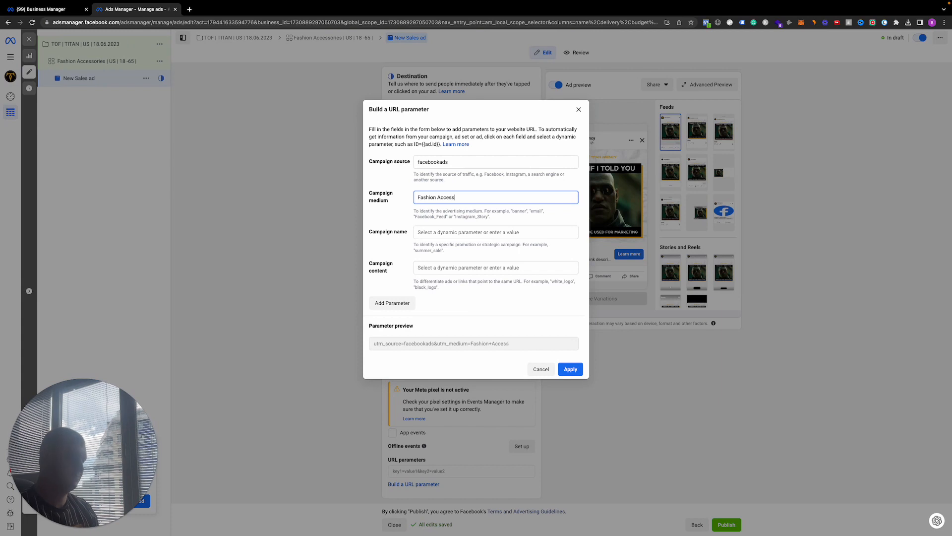
{"action": "type", "text": "ories | "}
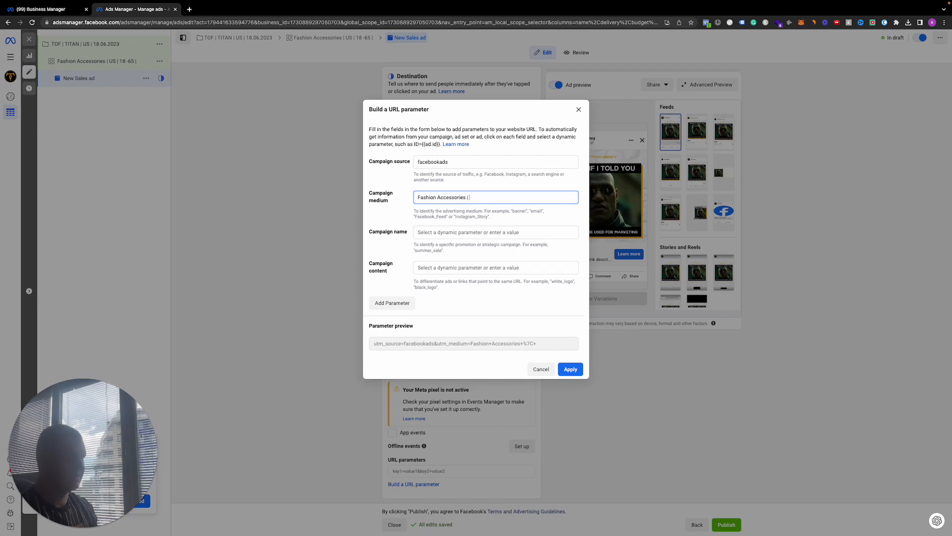
{"action": "type", "text": "18 - 65"}
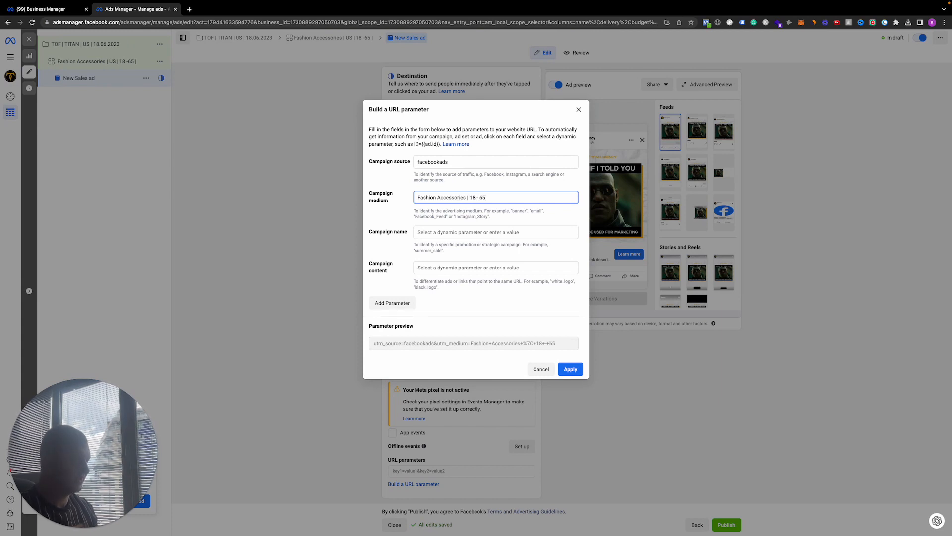
{"action": "type", "text": " | "}
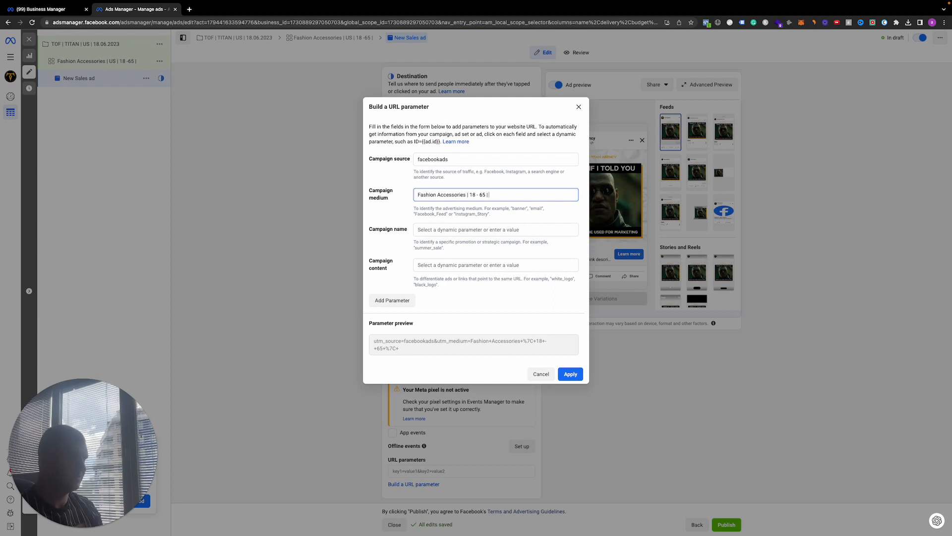
{"action": "type", "text": "US"}
Step: Set the URL parameter's campaign name to TOF | TITAN | US | 18.06.2023
{"action": "left_click", "coordinate": [425, 229]}
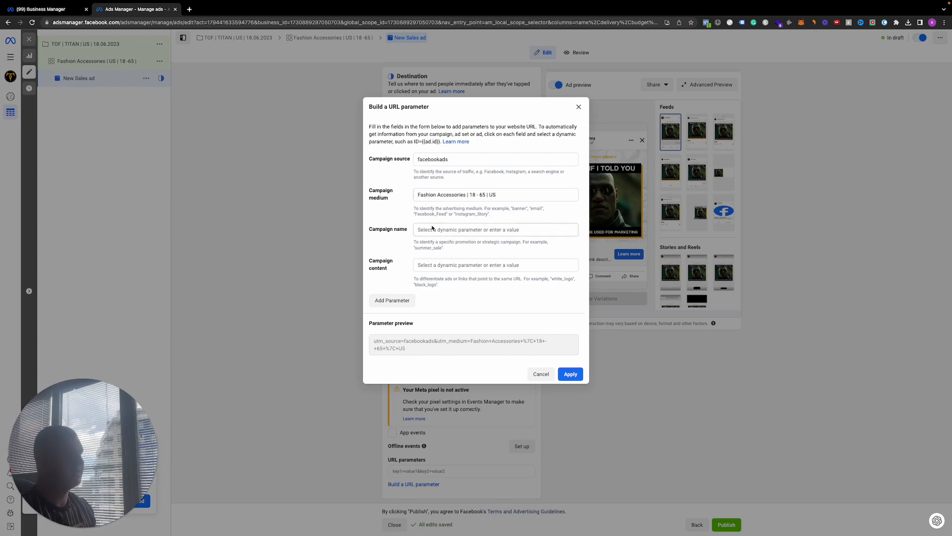
{"action": "type", "text": "TOF"}
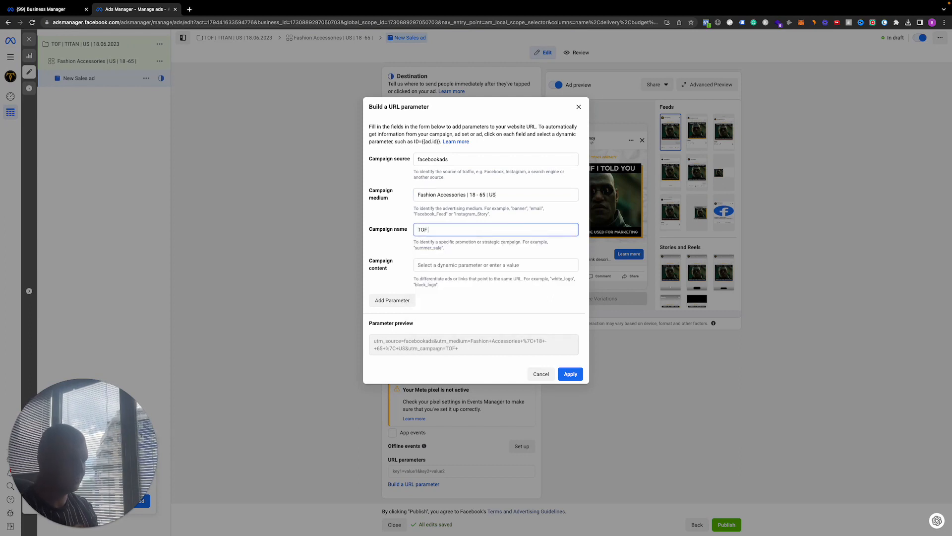
{"action": "type", "text": " | TITAN |"}
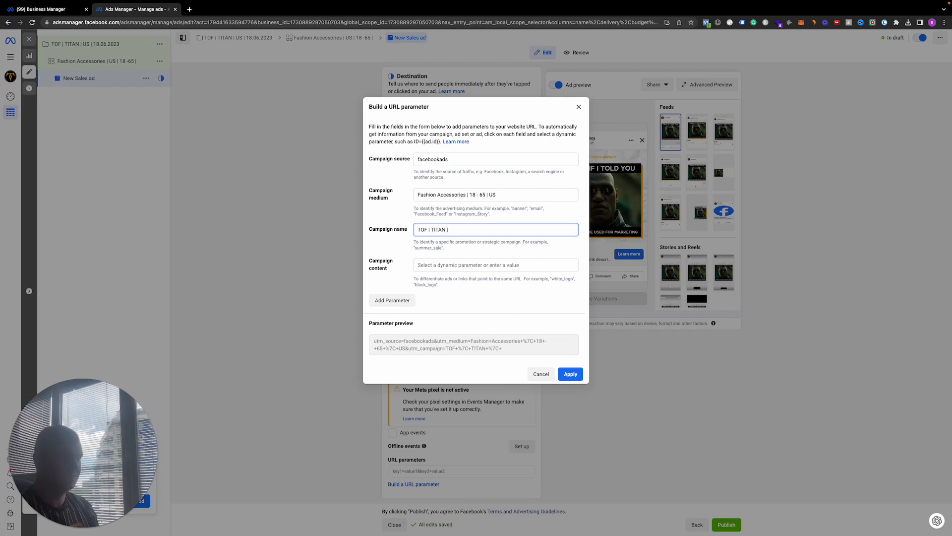
{"action": "type", "text": " US | 18"}
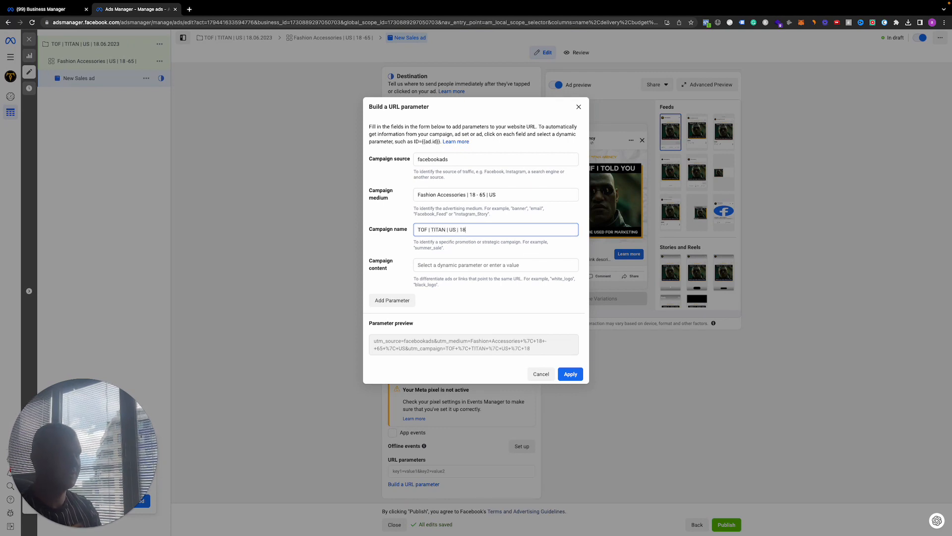
{"action": "type", "text": ".06.2023"}
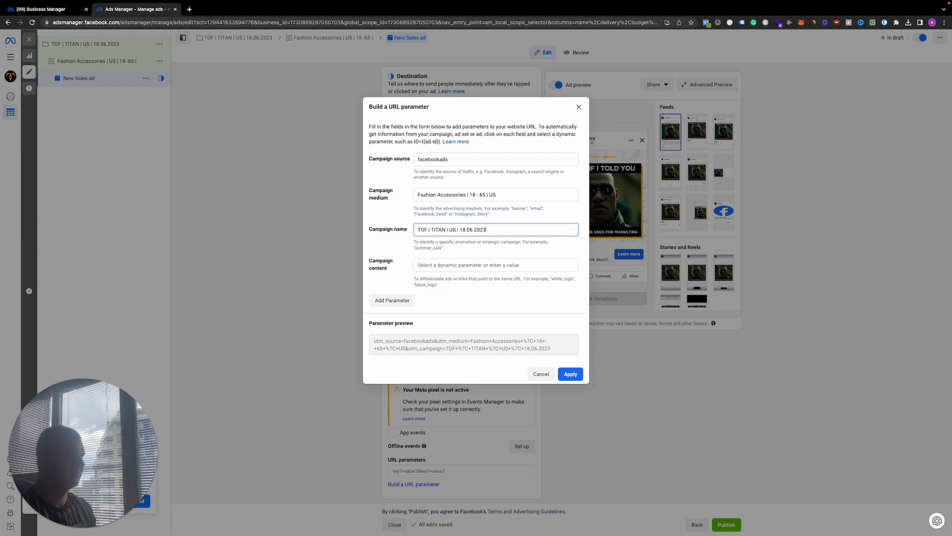
Step: Enter SI | MEME | as the URL parameter's campaign content and discard the parameter builder's entries
{"action": "key", "text": "Tab"}
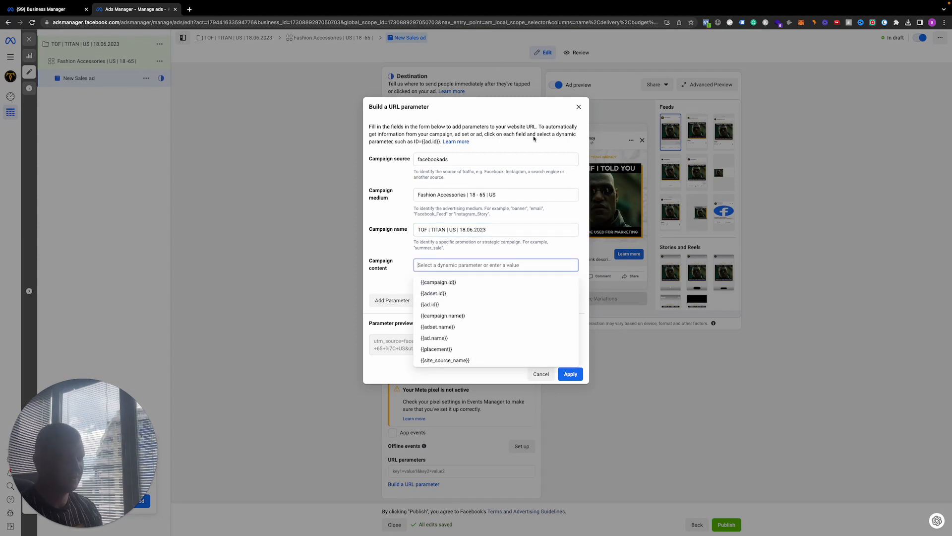
{"action": "type", "text": "SI "}
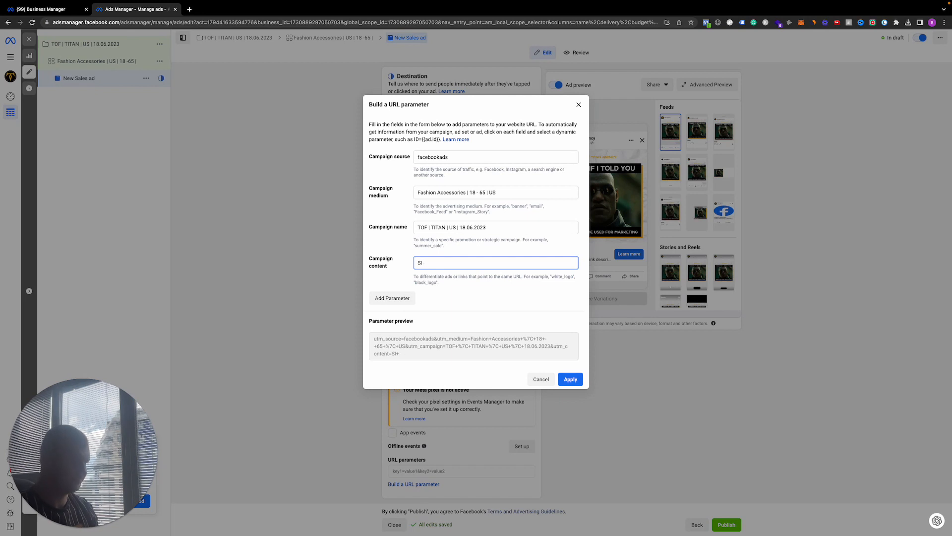
{"action": "type", "text": "-| <E<"}
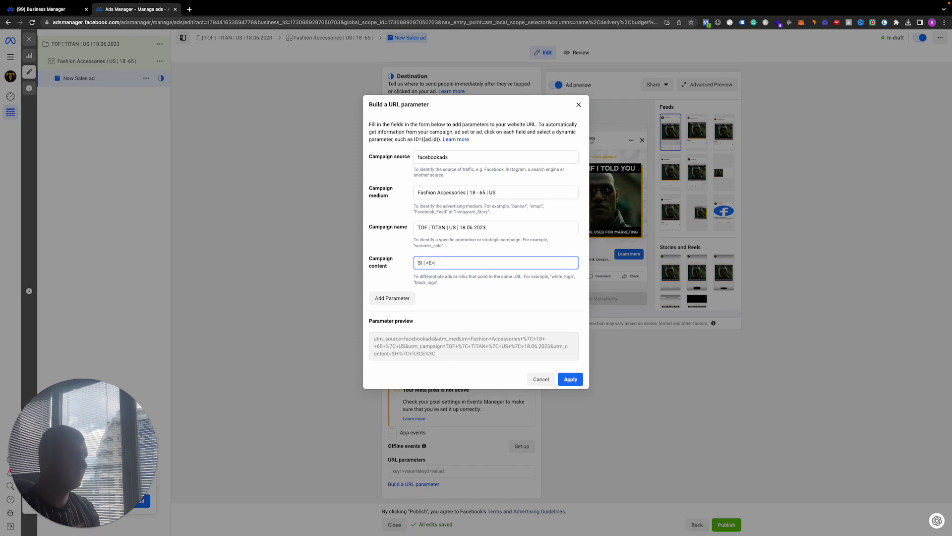
{"action": "key", "text": "BackSpace"}
{"action": "key", "text": "BackSpace"}
{"action": "key", "text": "BackSpace"}
{"action": "type", "text": "ME"}
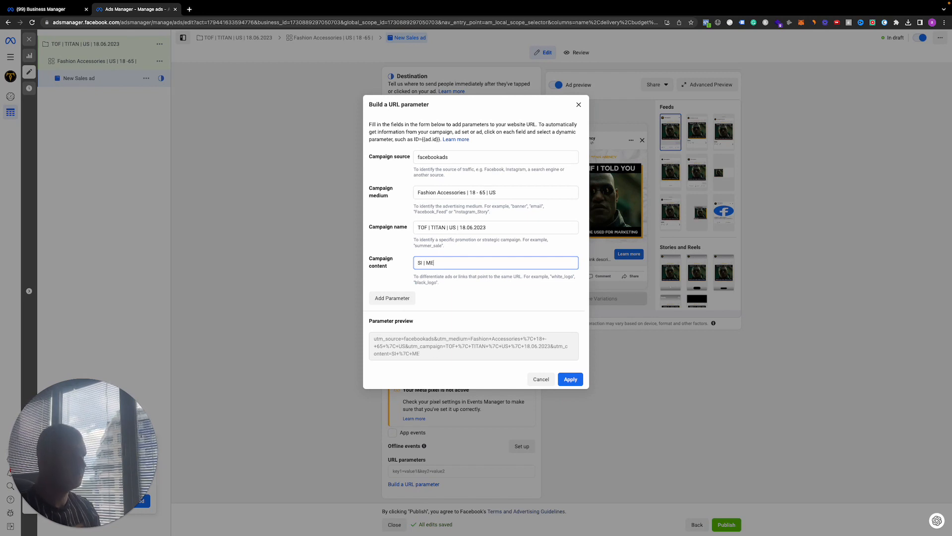
{"action": "type", "text": "ME |"}
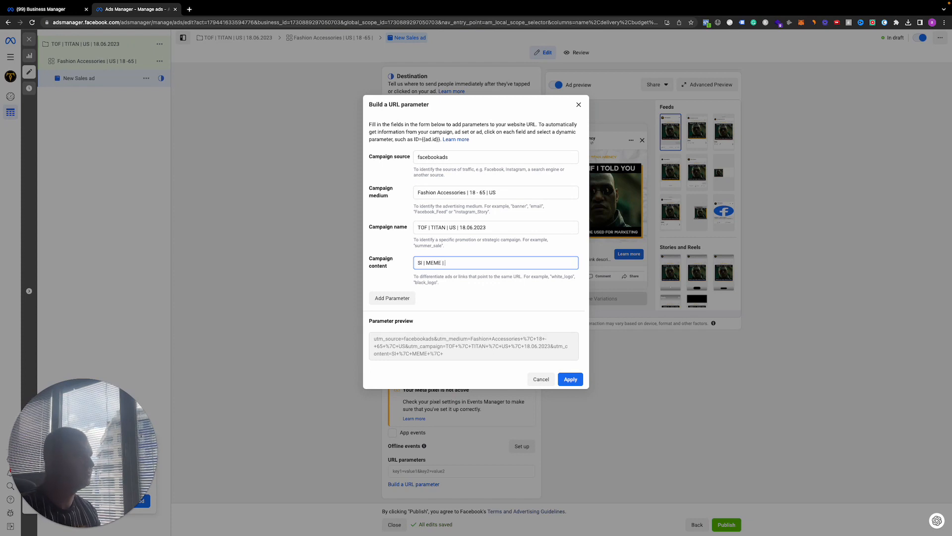
{"action": "key", "text": "BackSpace"}
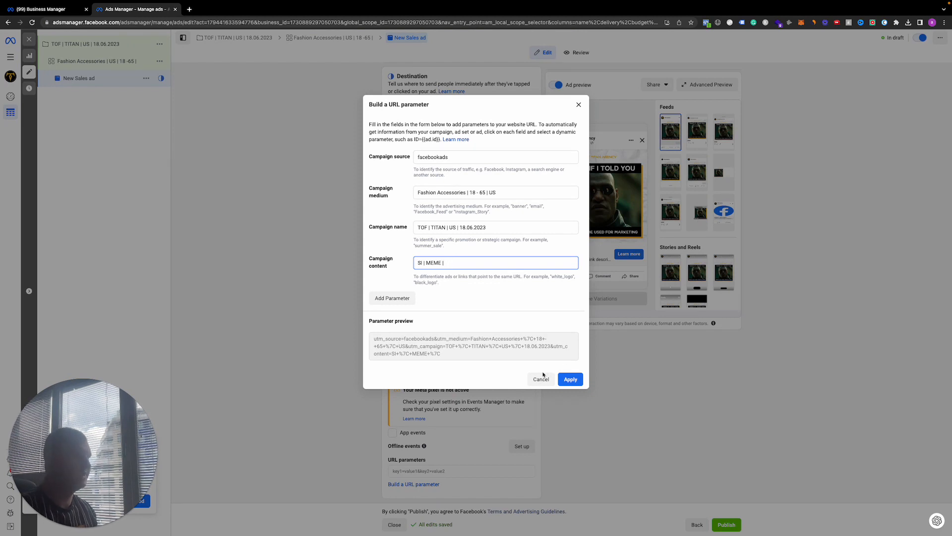
{"action": "left_click", "coordinate": [541, 379]}
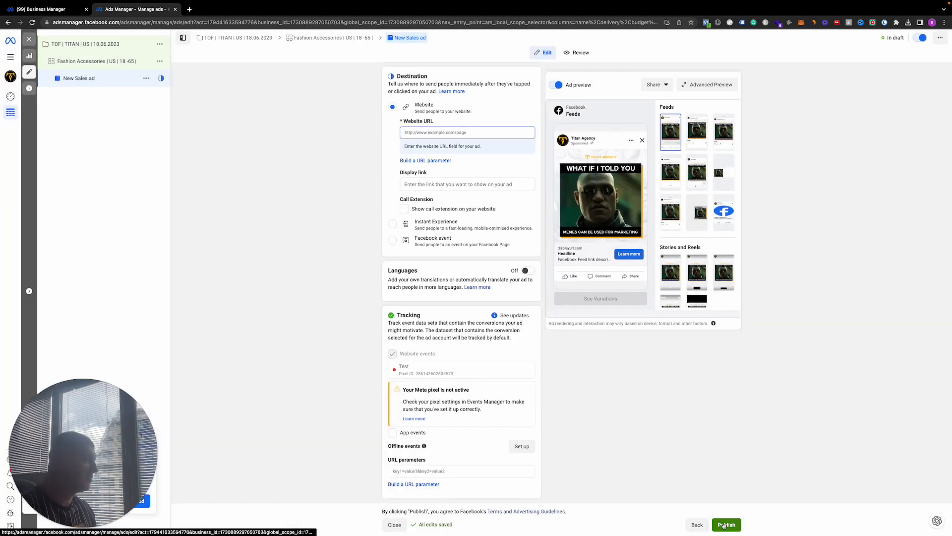